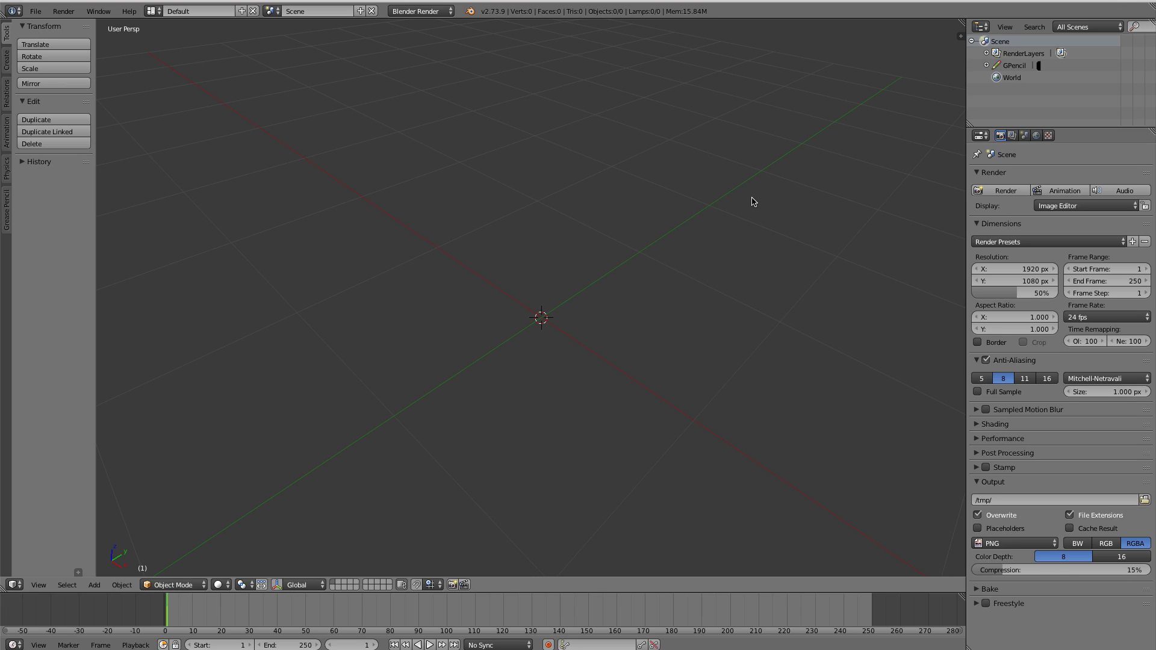
# Add a UV sphere to the empty scene
pyautogui.moveTo(728, 236); pyautogui.dragTo(717, 239, button='middle')
pyautogui.hotkey('shift', 'a')
pyautogui.moveTo(619, 292)
pyautogui.click(656, 329)
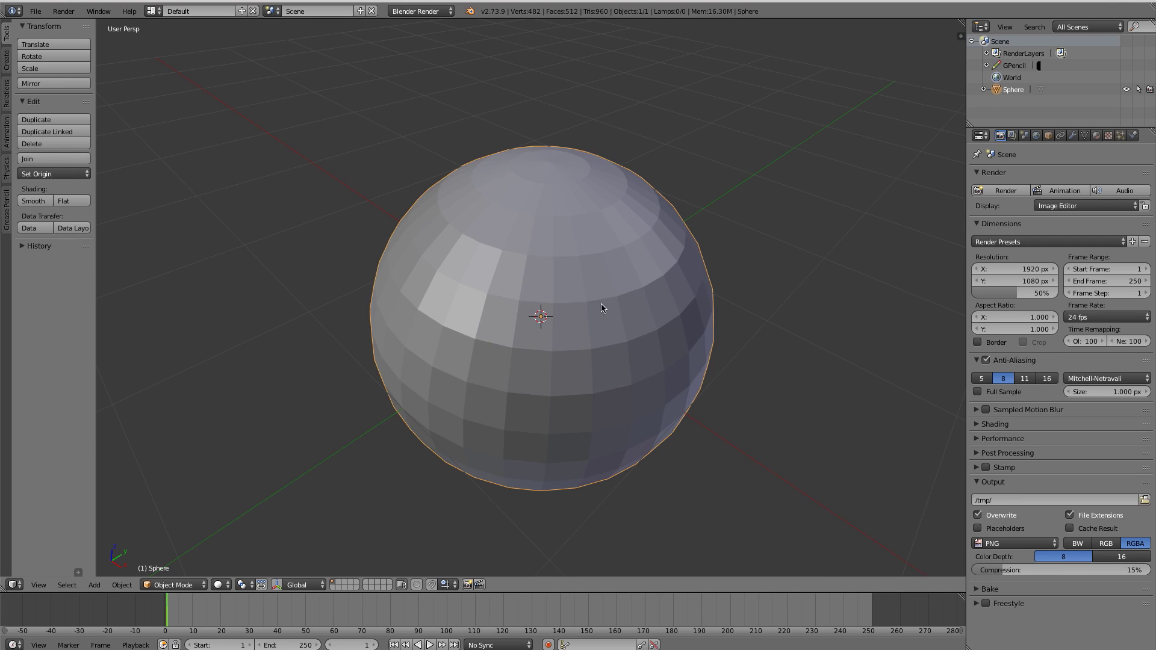
# In Edit Mode, box-select three separate quad faces on the front of the UV sphere
pyautogui.moveTo(602, 309); pyautogui.dragTo(570, 219, button='middle')
pyautogui.press('Tab')
pyautogui.moveTo(626, 318); pyautogui.dragTo(584, 331, button='middle')
pyautogui.press('a')
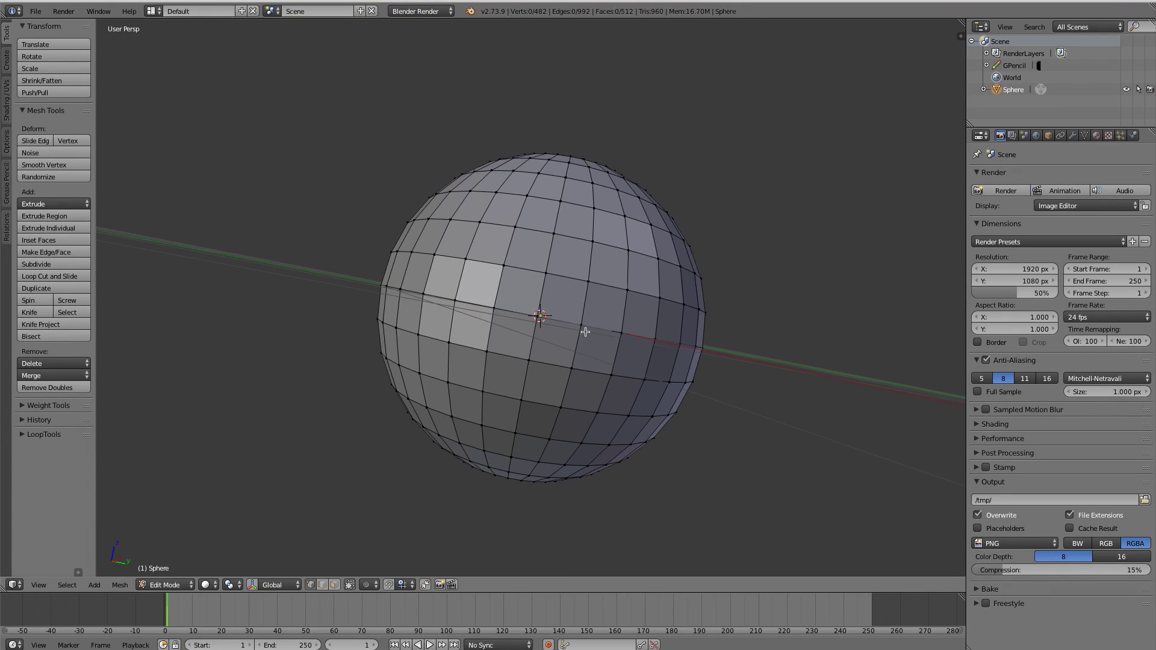
pyautogui.press('b')
pyautogui.moveTo(574, 274); pyautogui.dragTo(640, 334)
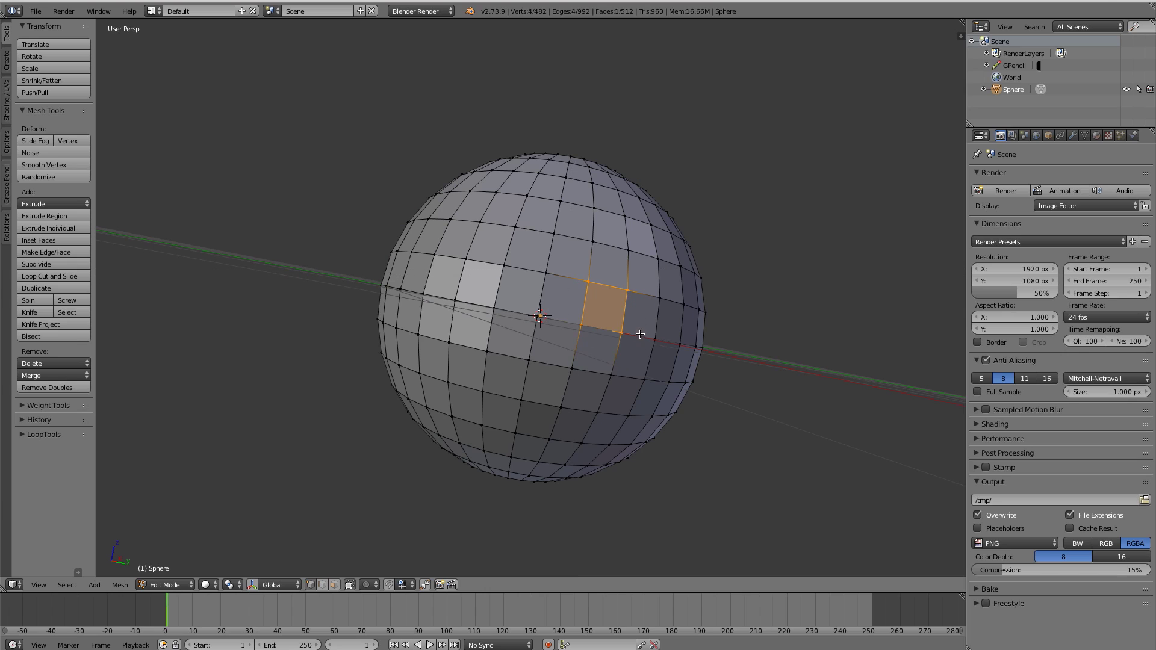
pyautogui.press('b')
pyautogui.moveTo(461, 216); pyautogui.dragTo(531, 277)
pyautogui.press('b')
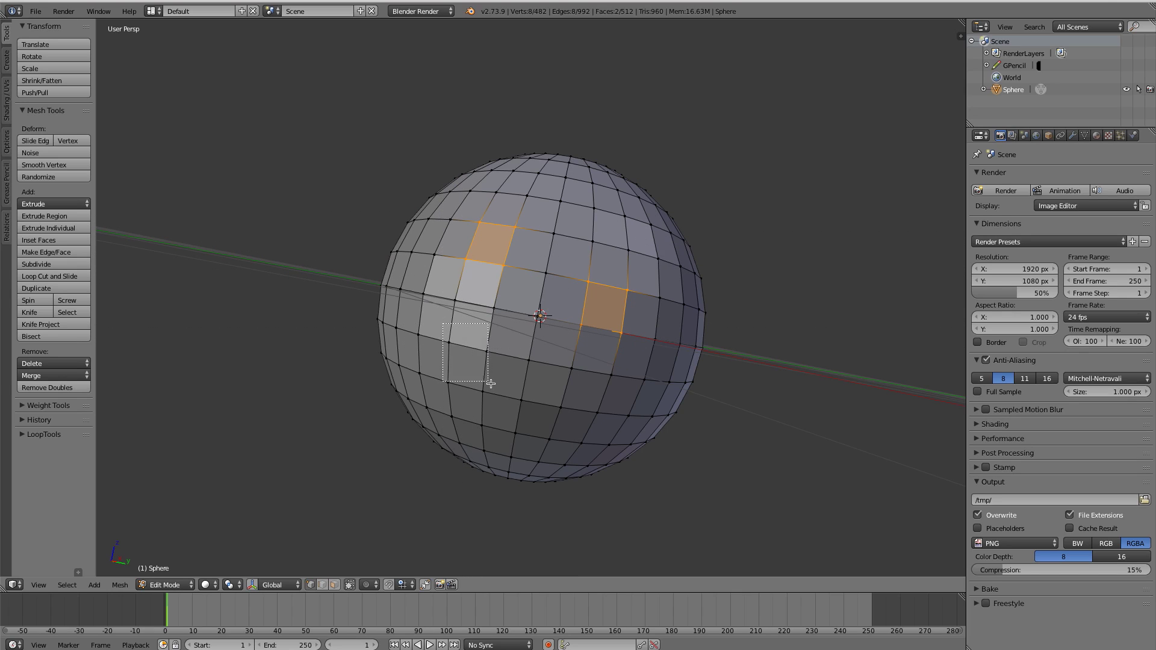
pyautogui.moveTo(444, 338); pyautogui.dragTo(506, 374)
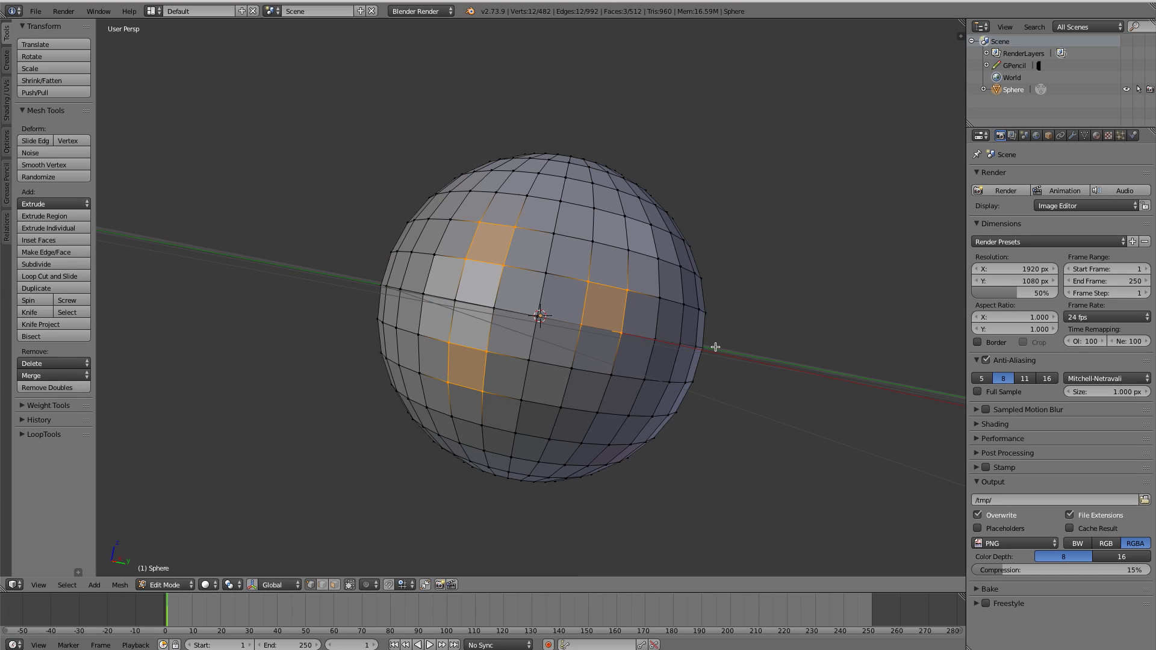
# Return to Object Mode and delete the UV sphere
pyautogui.press('Tab')
pyautogui.moveTo(715, 347); pyautogui.dragTo(559, 233, button='middle')
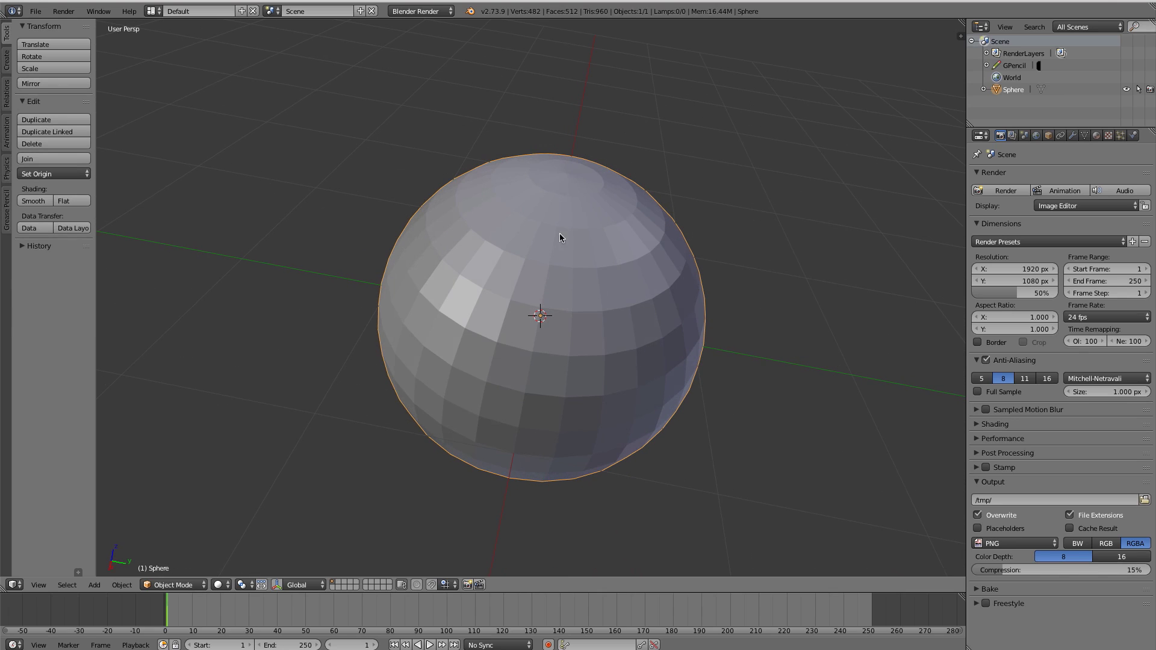
pyautogui.press('x')
pyautogui.click(576, 221)
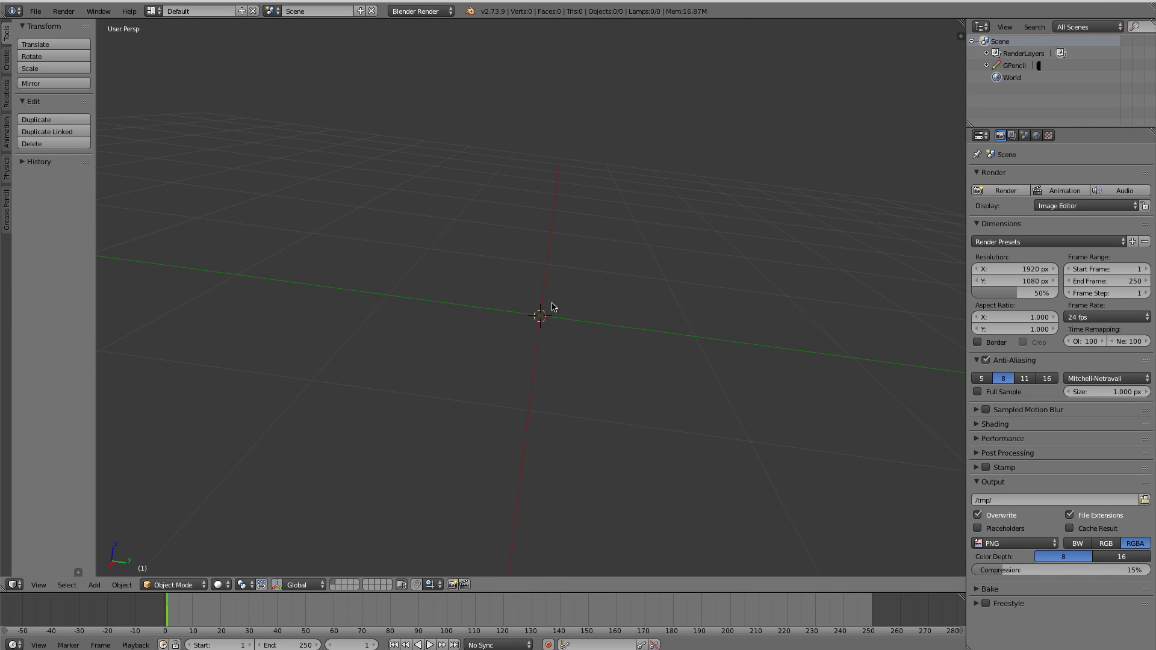
# Add a cube and give it a Subdivision Surface modifier
pyautogui.hotkey('shift', 'a')
pyautogui.moveTo(553, 306)
pyautogui.click(592, 315)
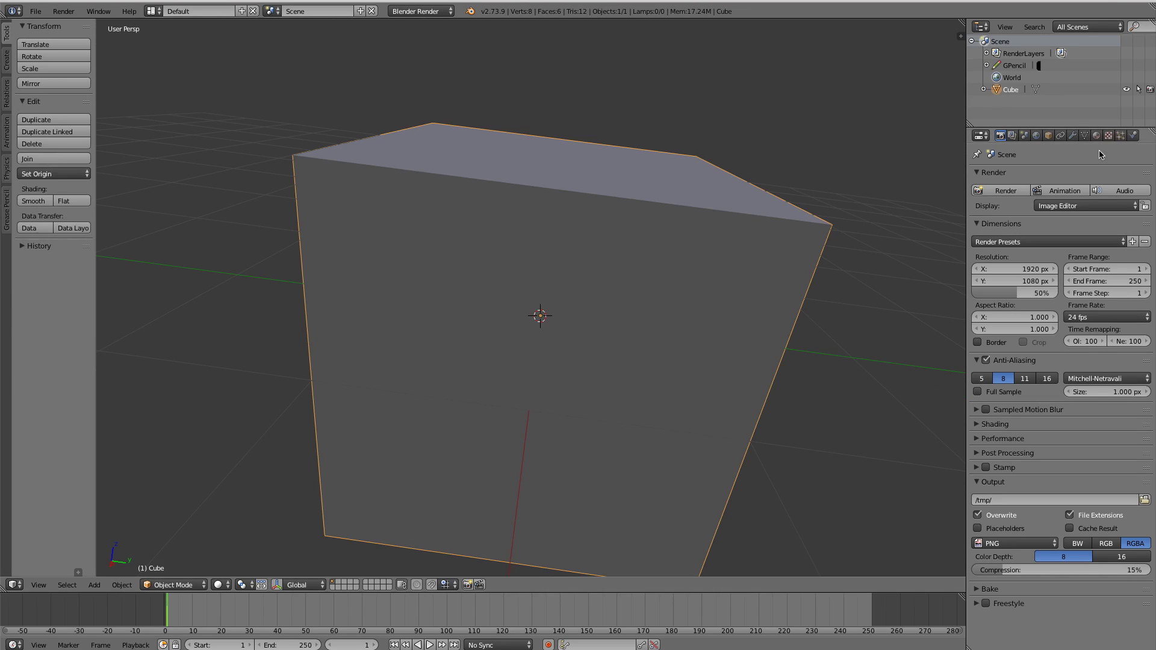
pyautogui.click(1073, 135)
pyautogui.click(1047, 177)
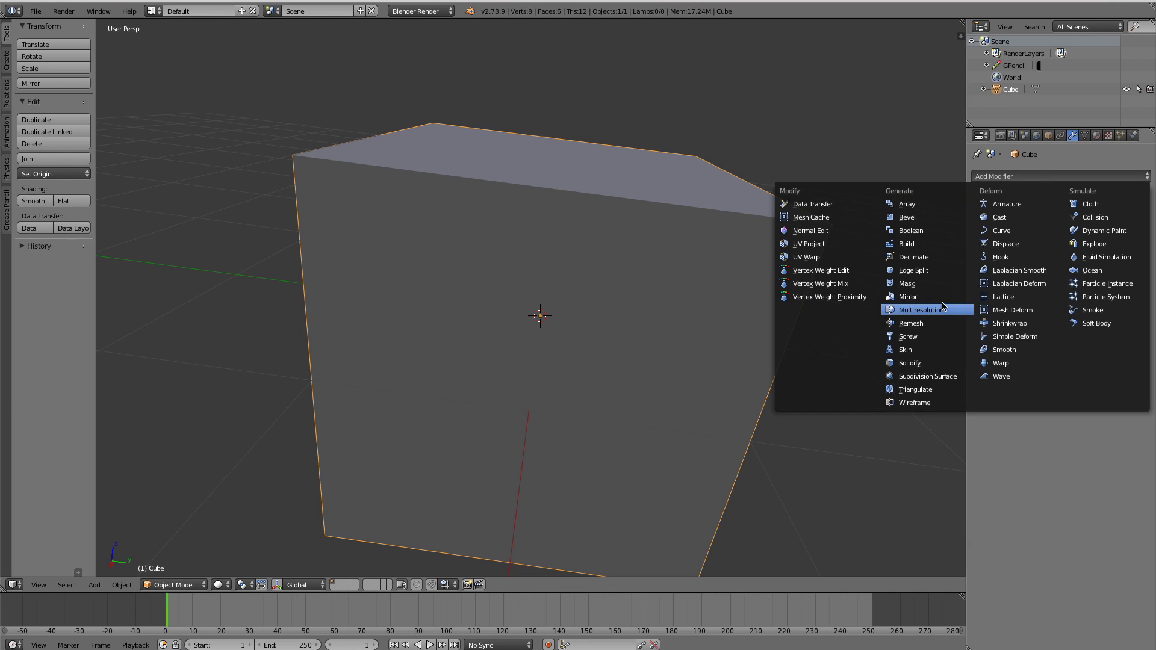
pyautogui.click(930, 374)
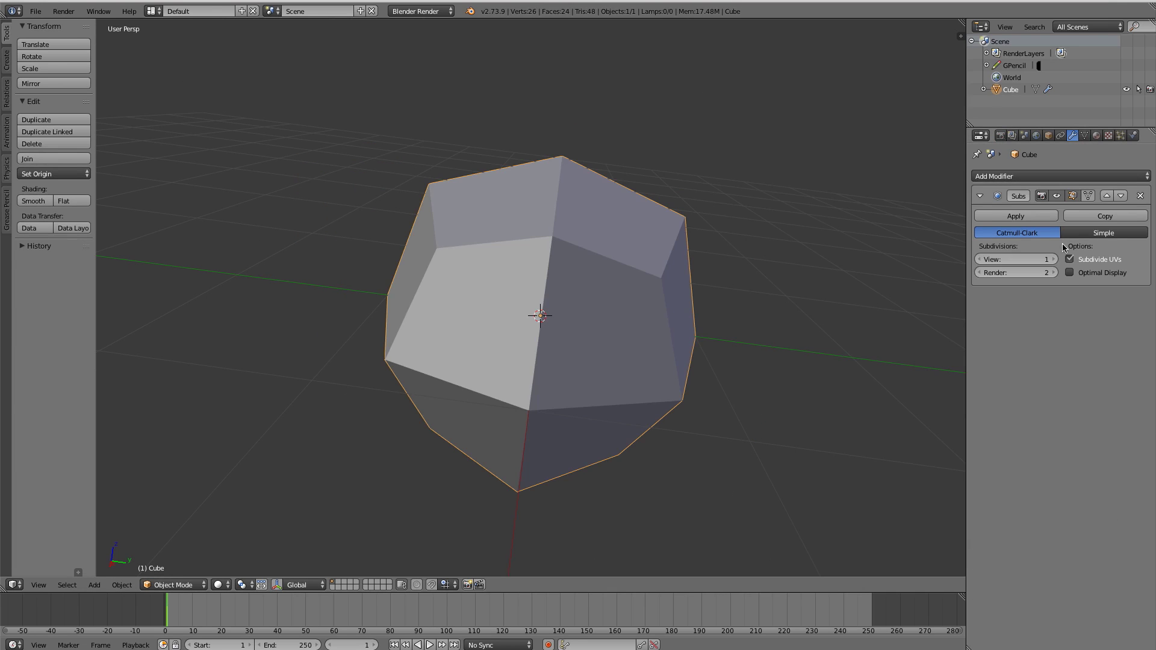
# Raise the modifier's view subdivisions to 5, inspect the rounded cube, and reduce them to 4
pyautogui.click(1054, 260)
pyautogui.click(1054, 259)
pyautogui.click(1054, 260)
pyautogui.click(1053, 259)
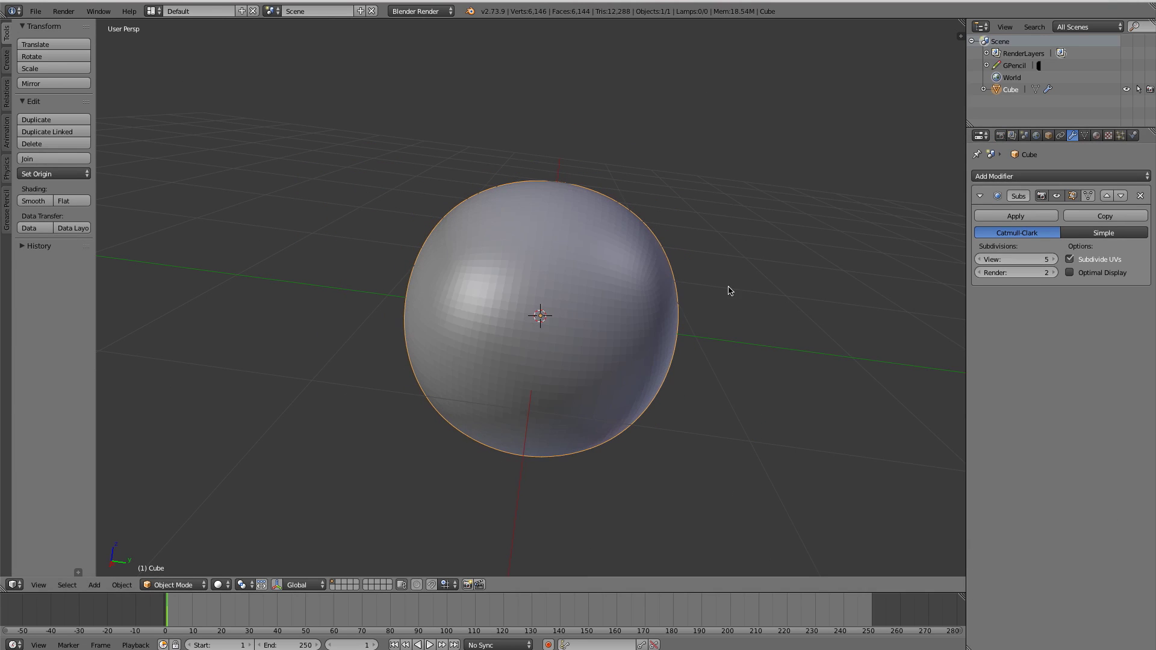
pyautogui.moveTo(555, 356); pyautogui.dragTo(622, 315, button='middle')
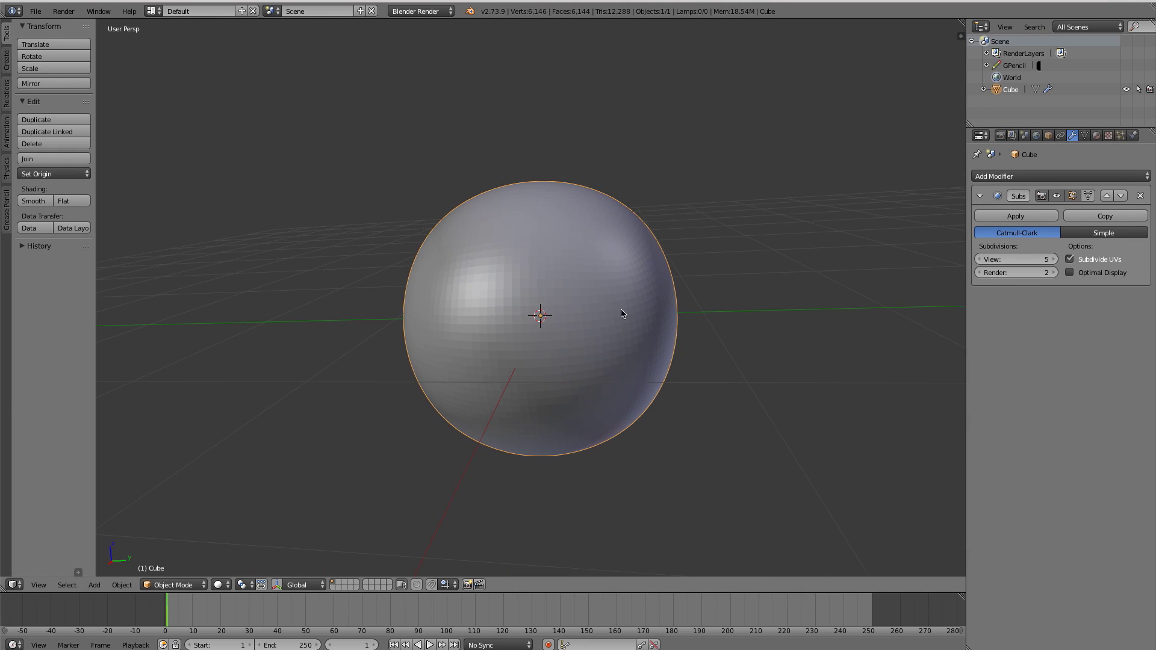
pyautogui.click(981, 260)
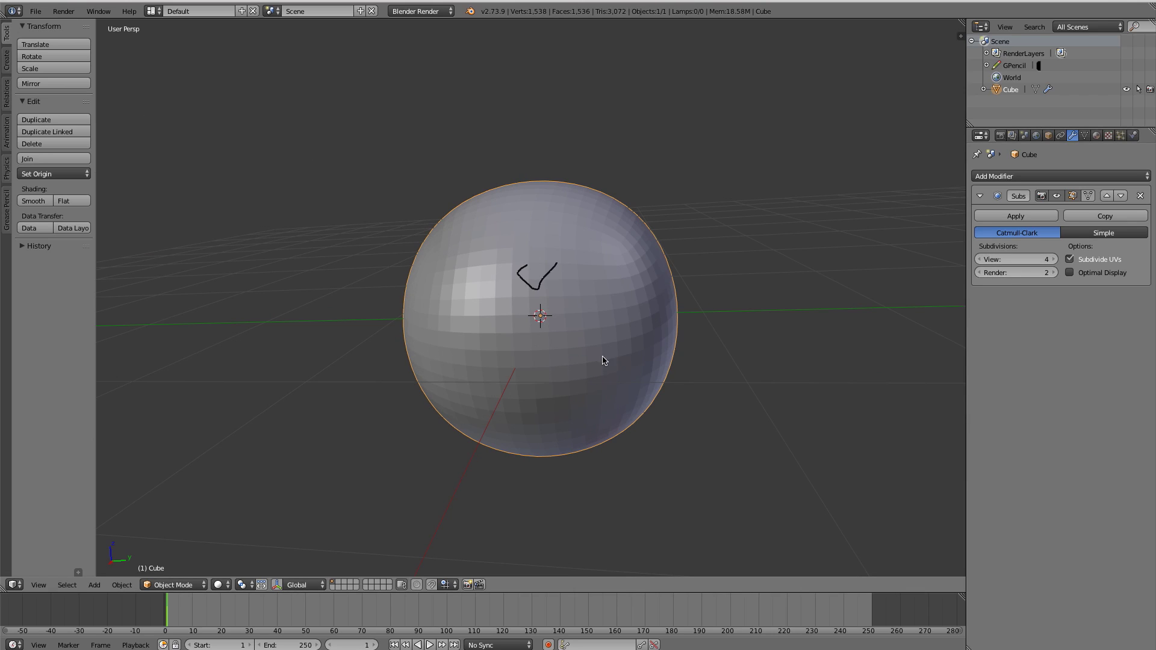
# Sketch Grease Pencil marks over the subdivided cube and erase them
pyautogui.moveTo(594, 330); pyautogui.dragTo(605, 331)
pyautogui.moveTo(504, 349); pyautogui.dragTo(522, 335)
pyautogui.moveTo(566, 352)
pyautogui.mouseDown(button='right')
pyautogui.moveTo(601, 327)
pyautogui.moveTo(539, 268)
pyautogui.moveTo(529, 370)
pyautogui.mouseUp(button='right')
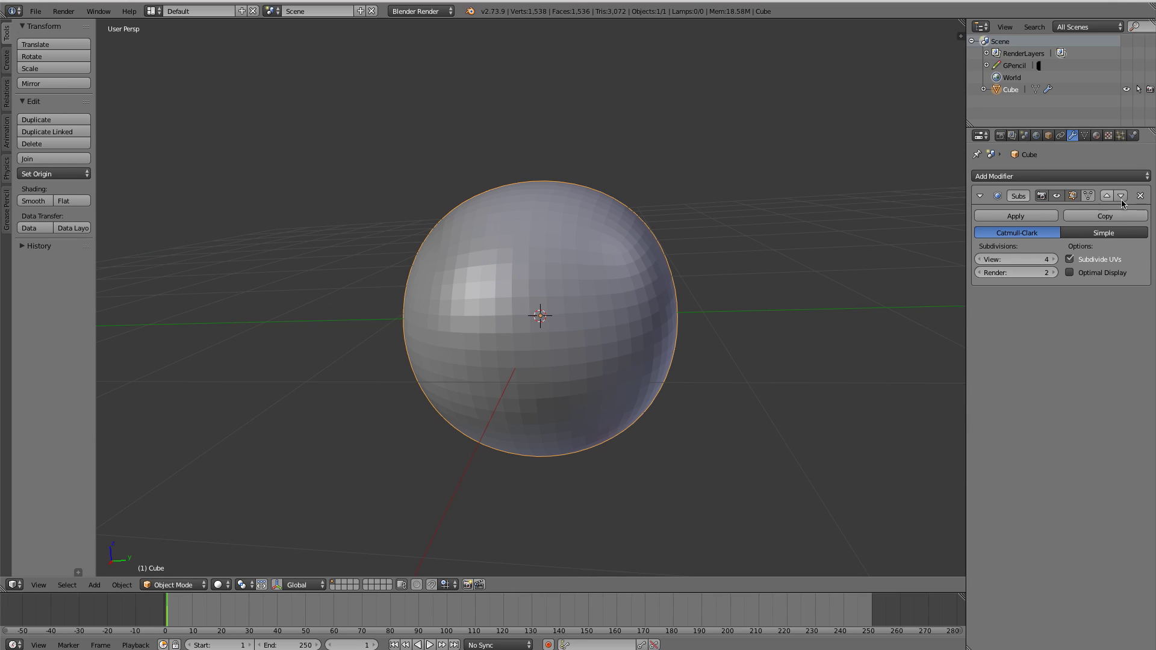
# Remove the Subdivision Surface modifier and delete the cube
pyautogui.click(1140, 196)
pyautogui.press('Delete')
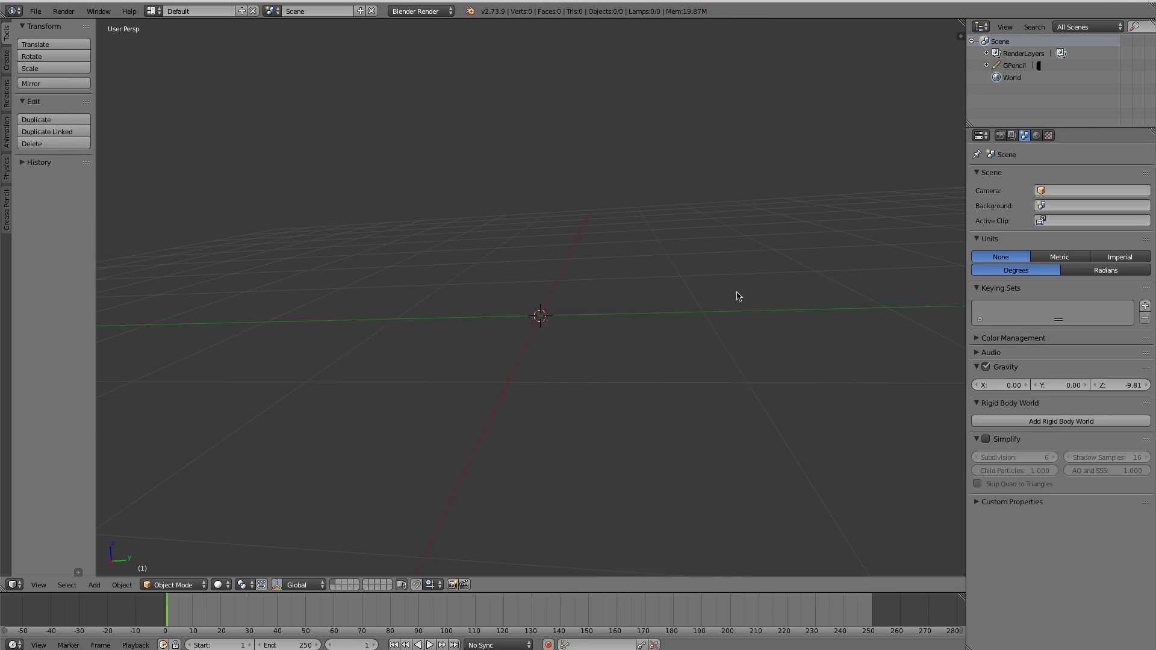
# Add an ico sphere at the origin and set its subdivisions to 3
pyautogui.moveTo(739, 294); pyautogui.dragTo(685, 345, button='middle')
pyautogui.hotkey('shift', 'a')
pyautogui.moveTo(626, 233)
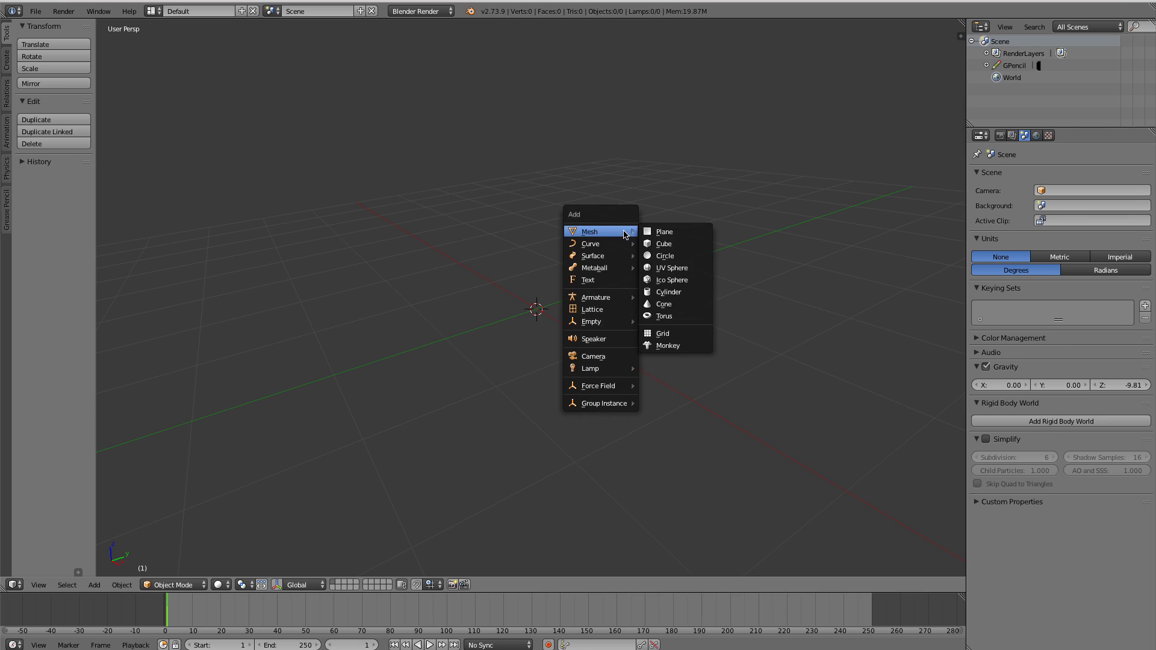
pyautogui.click(680, 280)
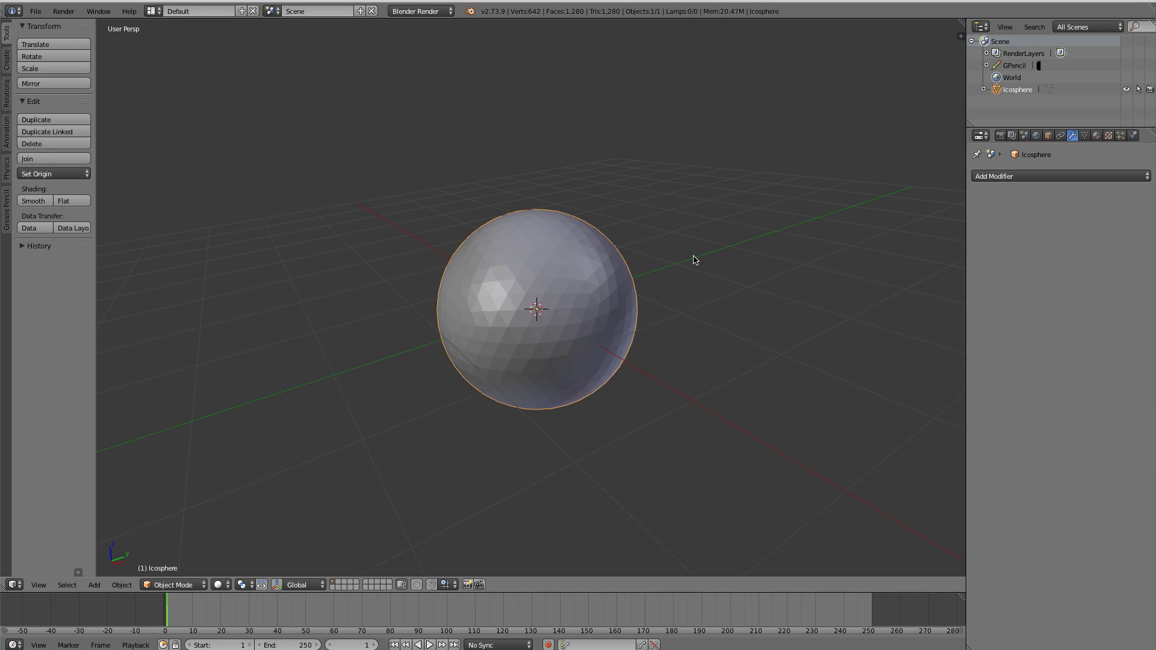
pyautogui.moveTo(439, 386); pyautogui.dragTo(651, 284, button='middle')
pyautogui.press('F6')
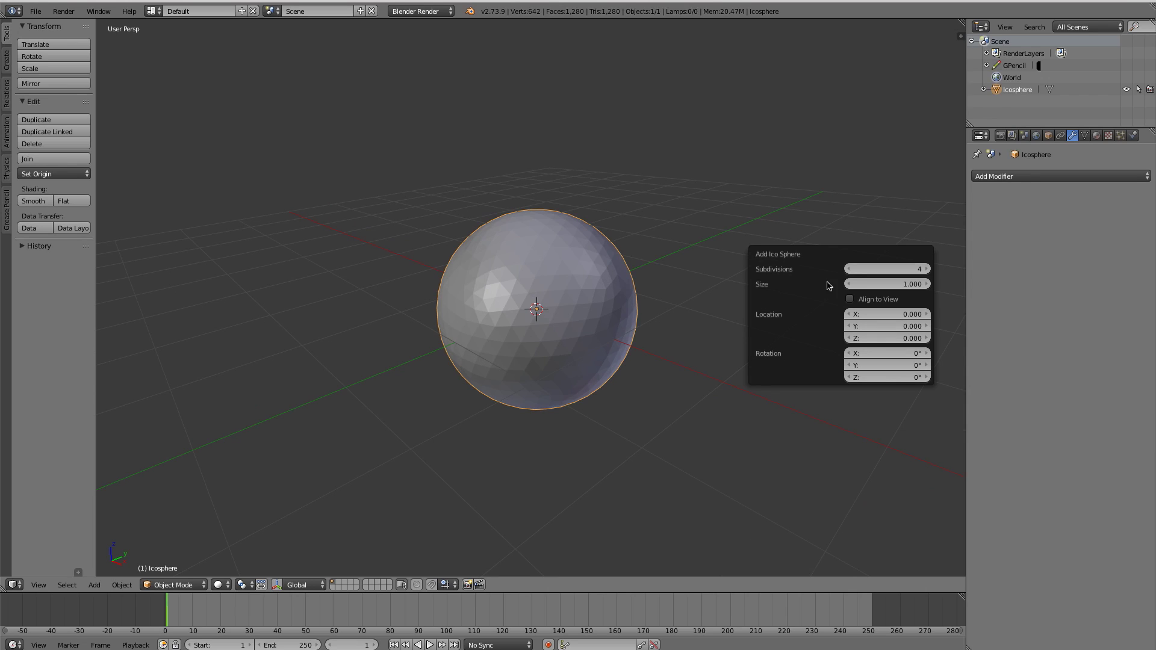
pyautogui.click(850, 269)
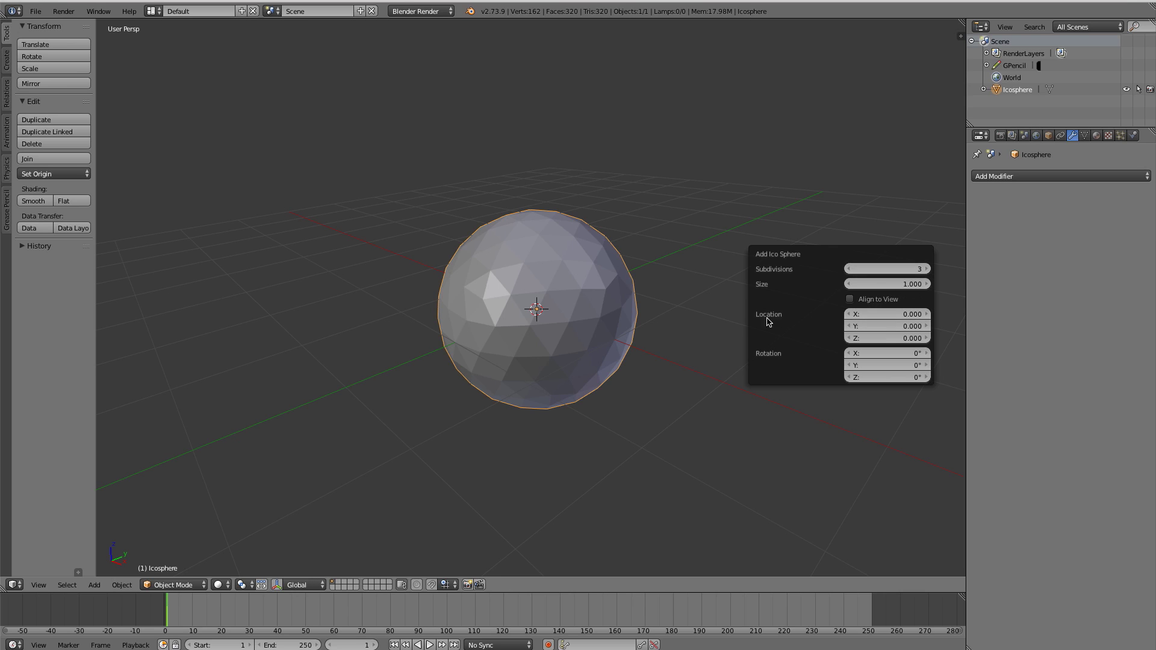
# In Edit Mode from the top view, box-select the pentagon of five faces around the ico sphere's pole
pyautogui.moveTo(500, 291); pyautogui.dragTo(599, 272, button='middle')
pyautogui.scroll(1, 599, 275)
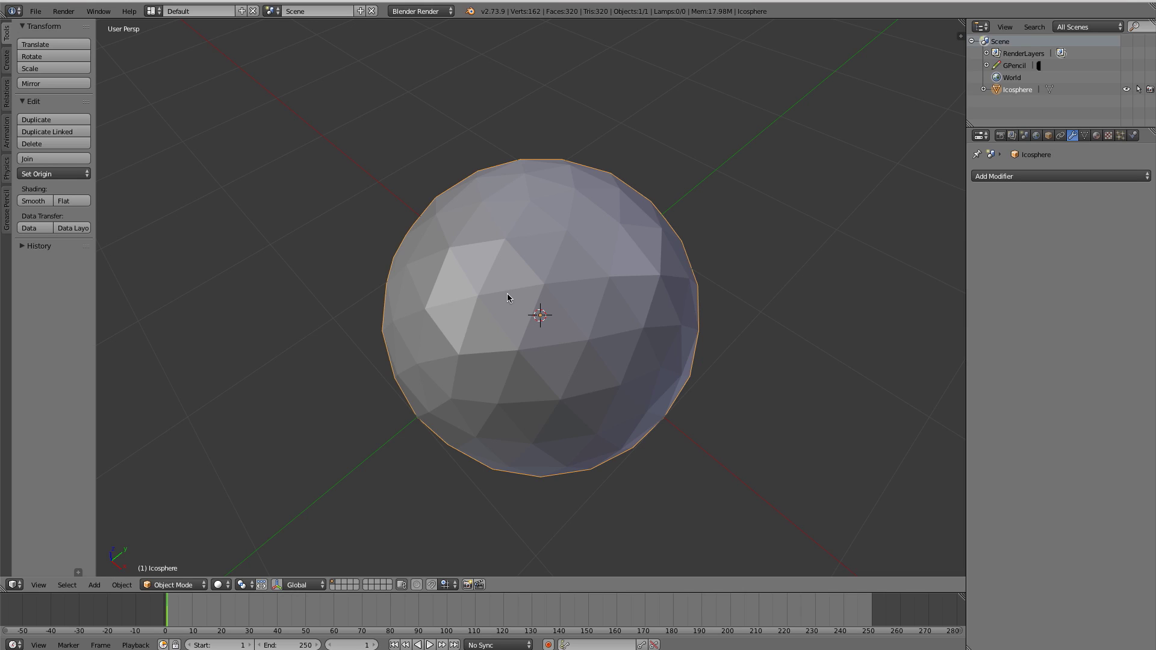
pyautogui.press('KP_7')
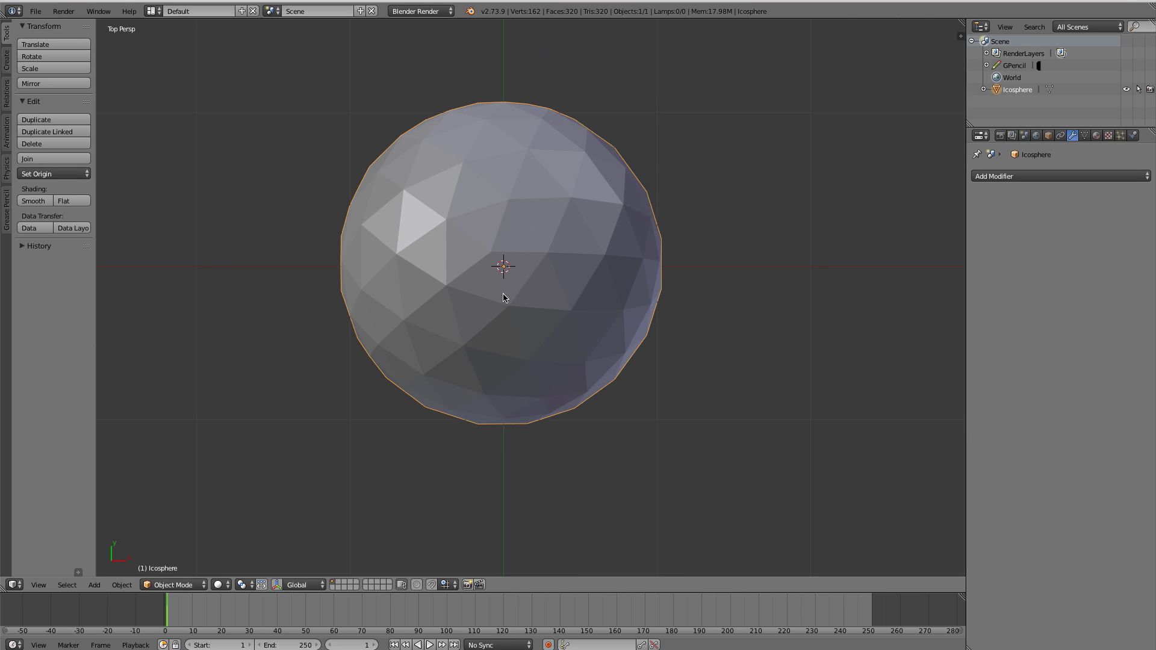
pyautogui.press('Tab')
pyautogui.press('a')
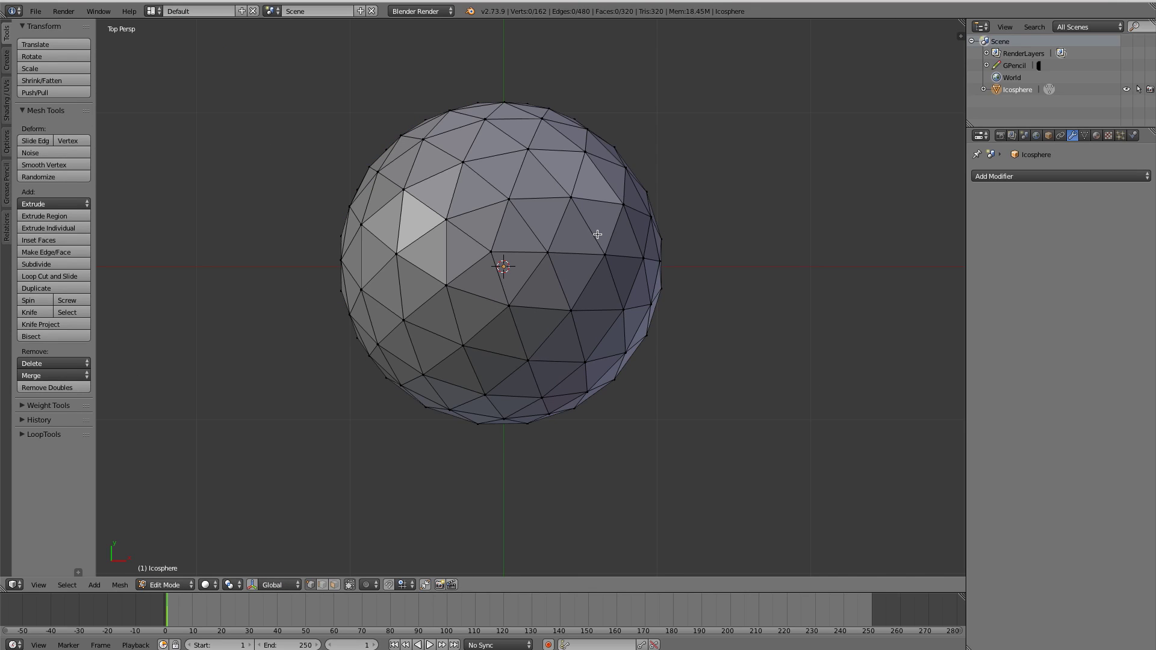
pyautogui.press('b')
pyautogui.moveTo(433, 198); pyautogui.dragTo(563, 310)
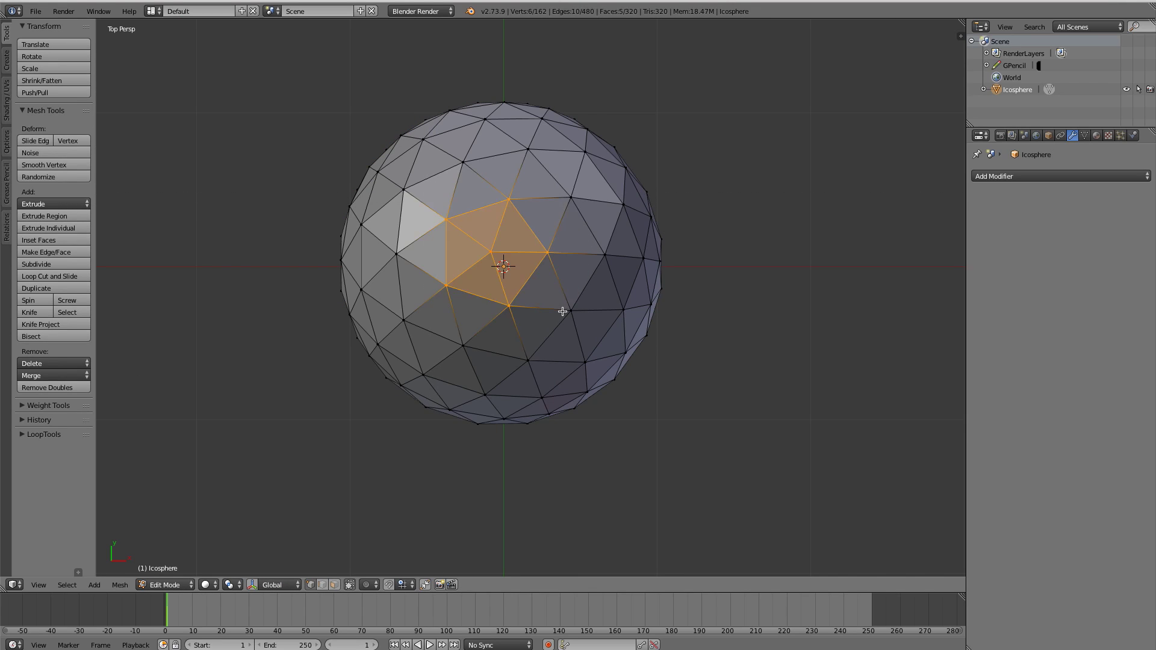
# Box-select another patch of faces on the side of the ico sphere and clear the selection
pyautogui.moveTo(628, 406); pyautogui.dragTo(522, 261, button='middle')
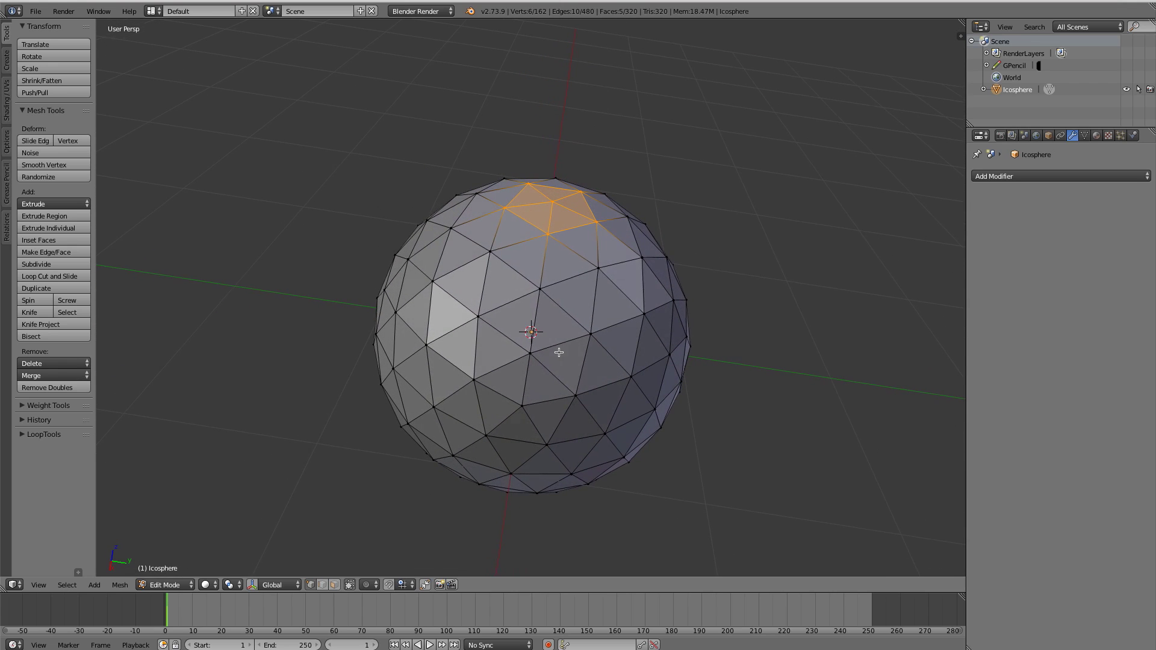
pyautogui.press('b')
pyautogui.moveTo(522, 256); pyautogui.dragTo(639, 392)
pyautogui.press('a')
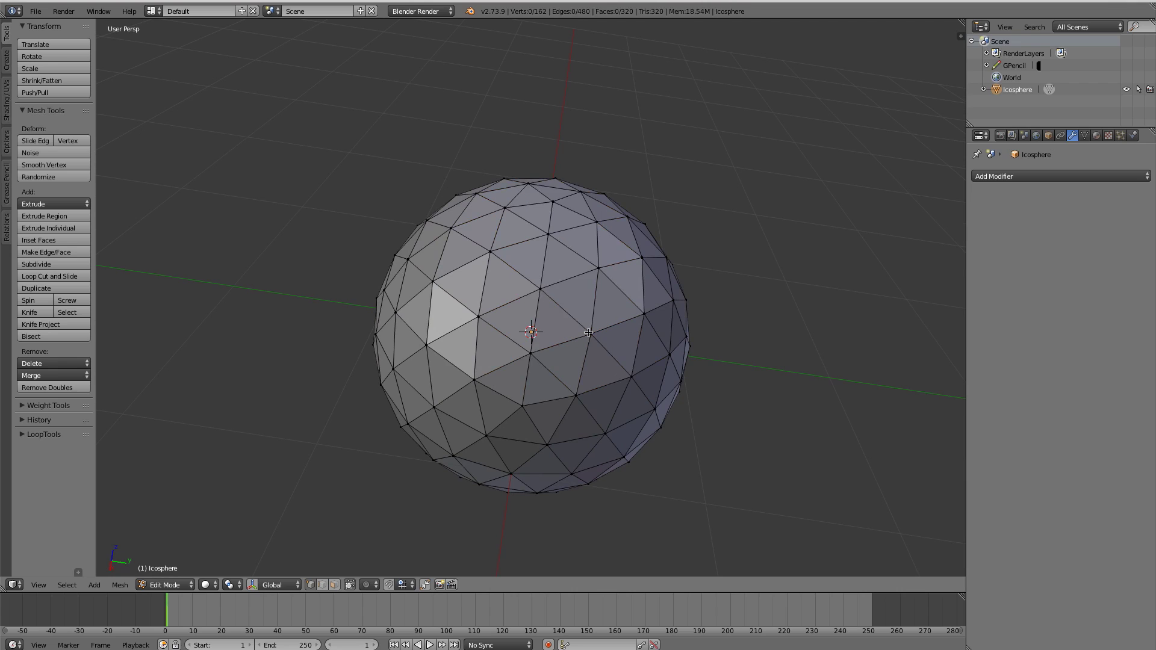
# From the top view, select the pole vertex and two other spaced vertices, and grow the selection around them
pyautogui.press('KP_7')
pyautogui.rightClick(470, 289)
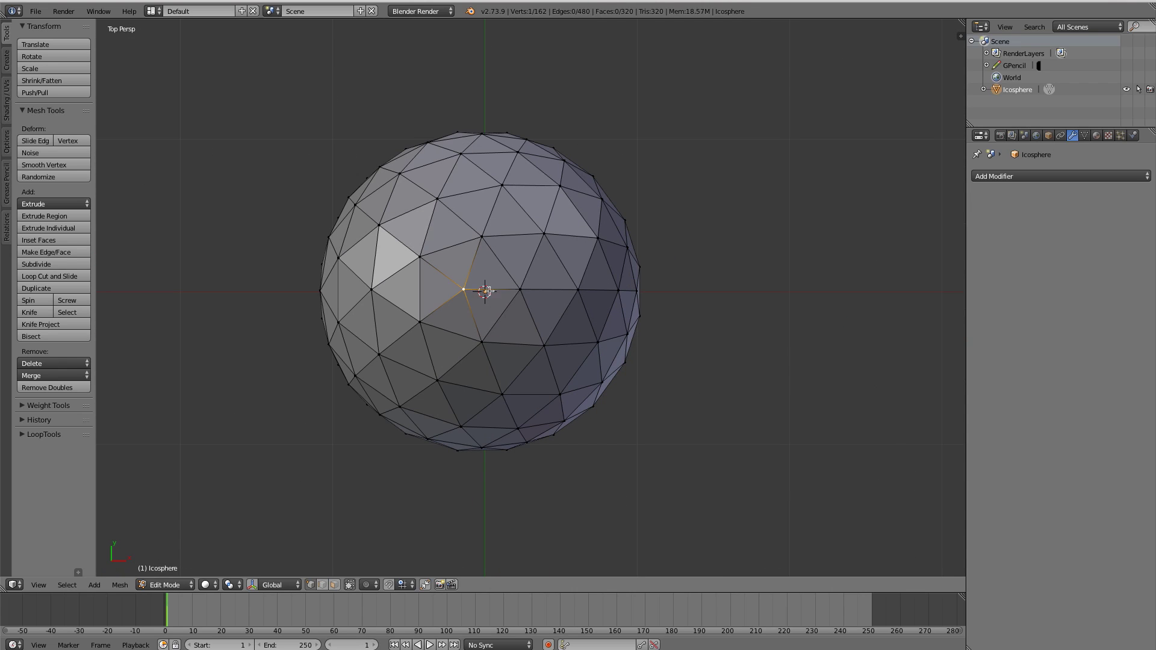
pyautogui.keyDown('shift'); pyautogui.rightClick(598, 249); pyautogui.keyUp('shift')
pyautogui.keyDown('shift'); pyautogui.rightClick(597, 341); pyautogui.keyUp('shift')
pyautogui.moveTo(596, 349); pyautogui.dragTo(414, 273, button='middle')
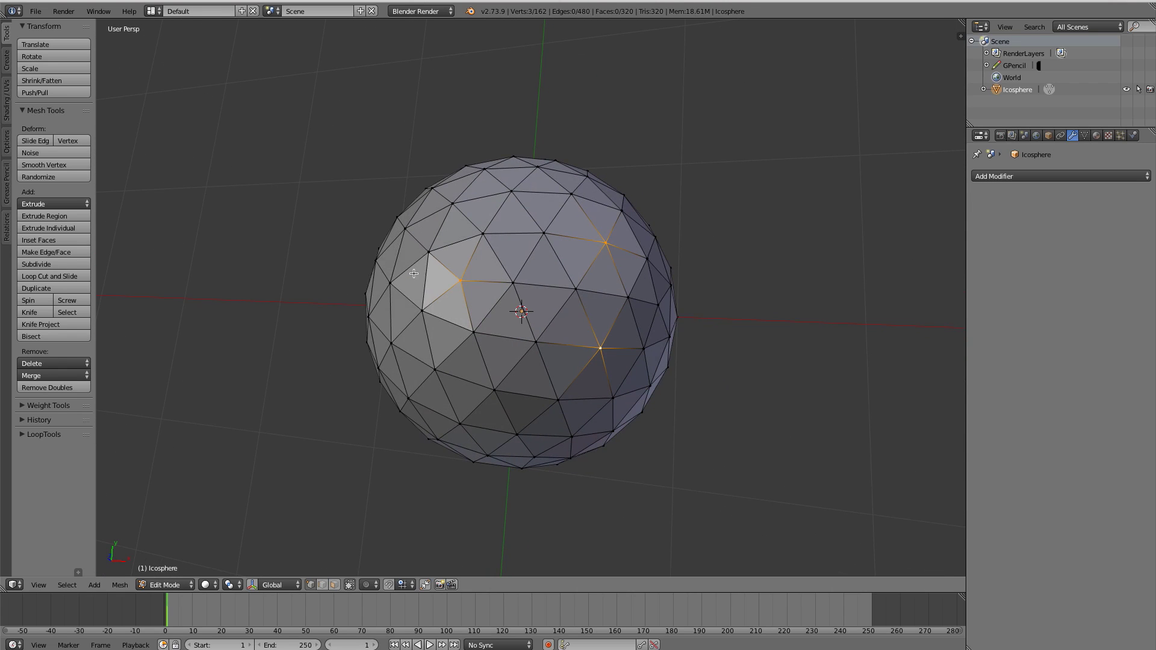
pyautogui.hotkey('ctrl', 'Tab')
pyautogui.moveTo(630, 263); pyautogui.dragTo(624, 267, button='middle')
pyautogui.press('ctrl+KP_Add')
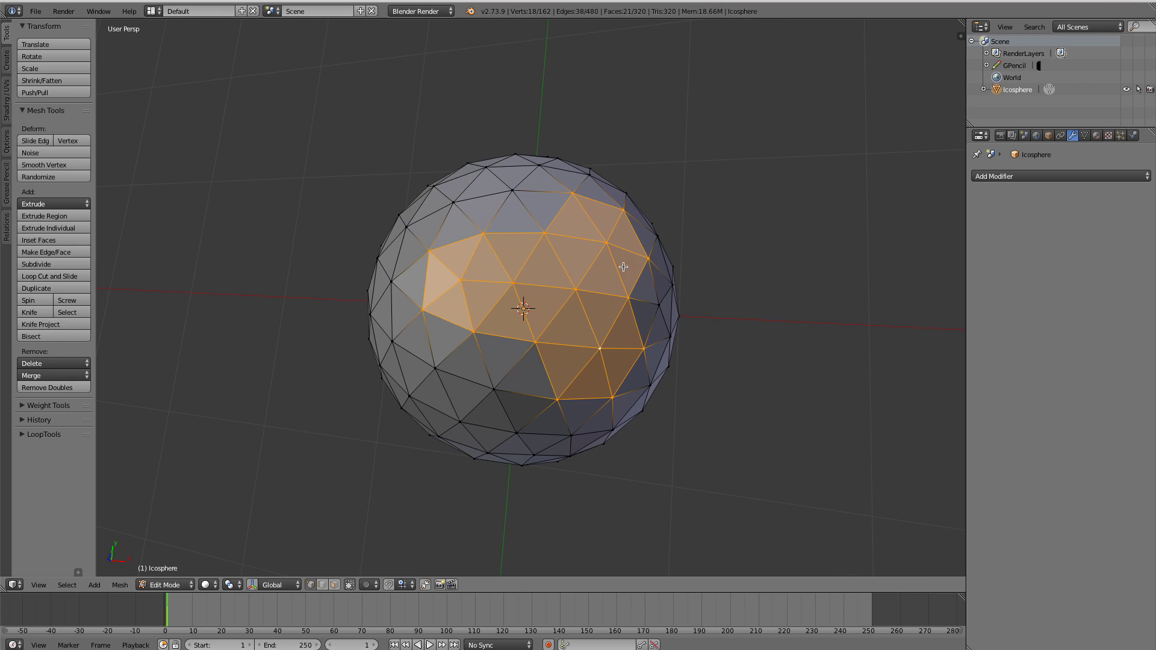
# Drop the grown vertex selection and switch the mesh to face select mode
pyautogui.moveTo(603, 349); pyautogui.dragTo(630, 348, button='middle')
pyautogui.press('a')
pyautogui.hotkey('ctrl', 'Tab')
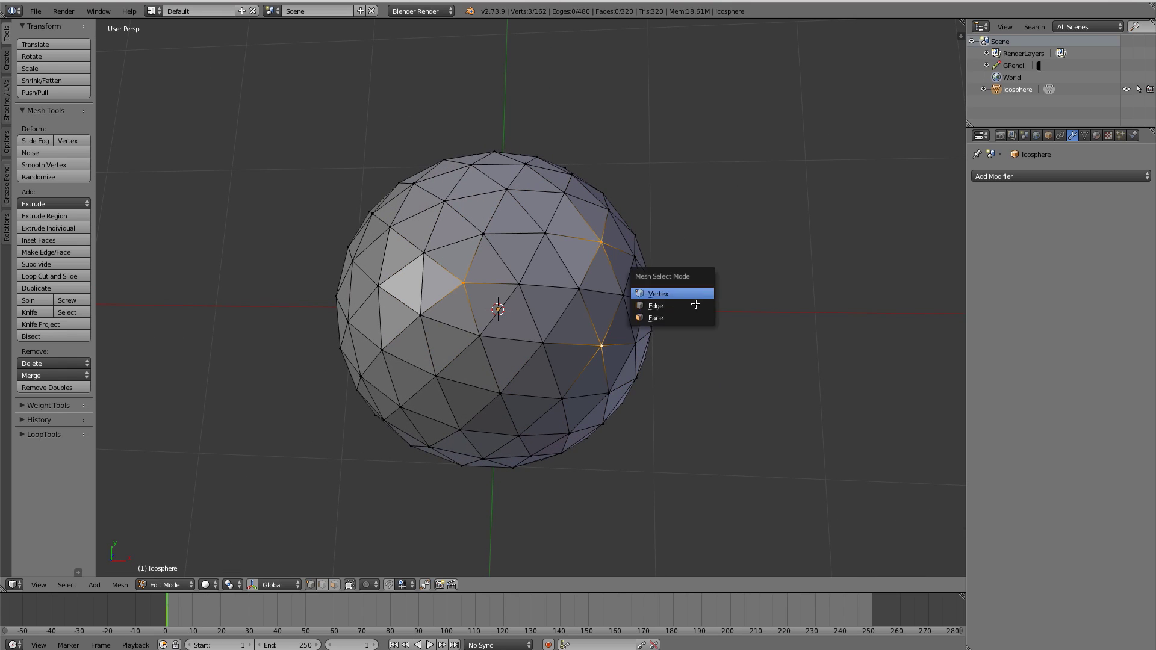
pyautogui.click(686, 319)
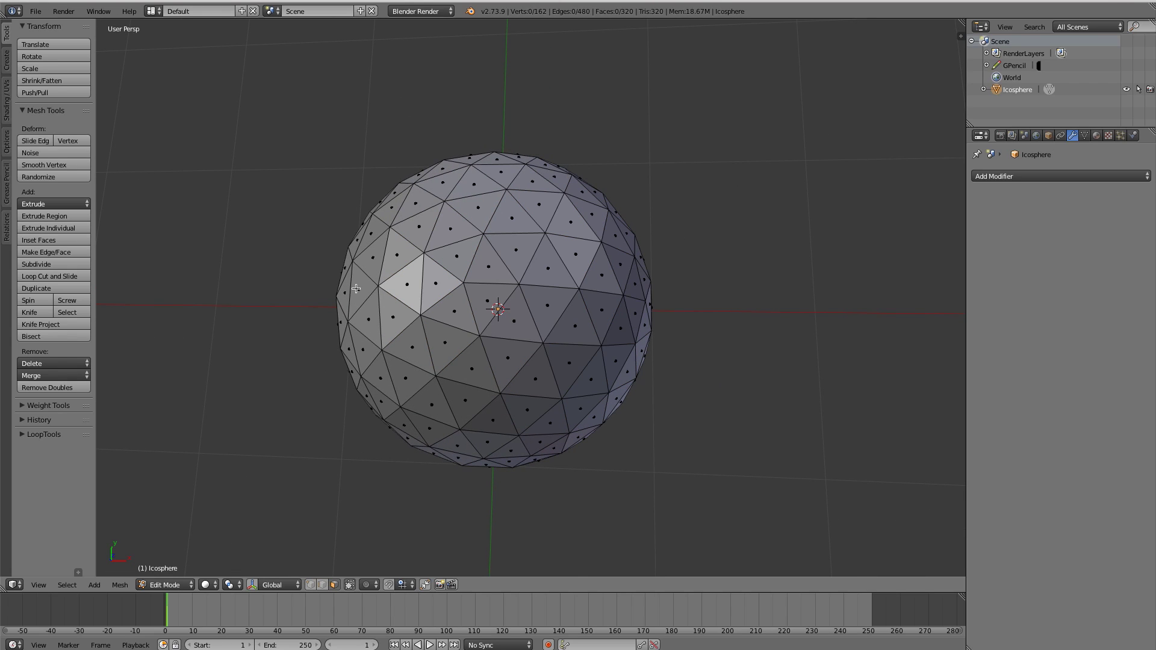
# Select the five triangular faces that form the pentagon around the pole vertex
pyautogui.rightClick(454, 263)
pyautogui.keyDown('shift'); pyautogui.rightClick(454, 299); pyautogui.keyUp('shift')
pyautogui.keyDown('shift'); pyautogui.rightClick(479, 299); pyautogui.keyUp('shift')
pyautogui.keyDown('shift'); pyautogui.rightClick(487, 269); pyautogui.keyUp('shift')
pyautogui.keyDown('shift'); pyautogui.rightClick(436, 283); pyautogui.keyUp('shift')
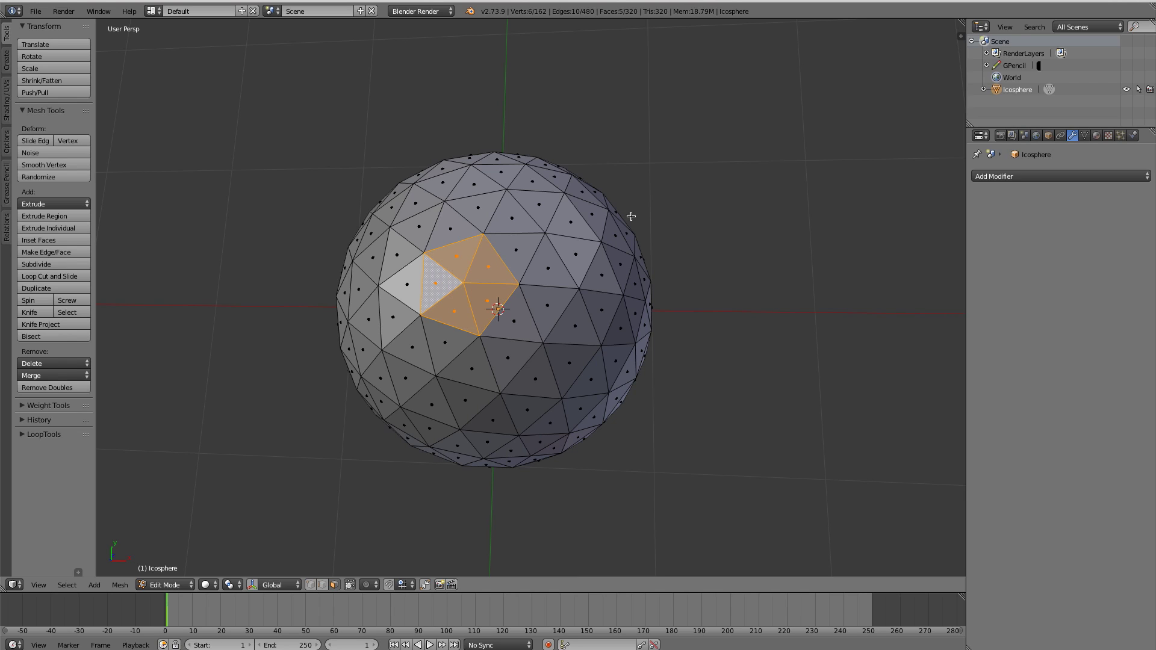
# Add the six faces of a separate hexagon, one triangle away from the pentagon, to the selection
pyautogui.keyDown('shift'); pyautogui.rightClick(592, 215); pyautogui.keyUp('shift')
pyautogui.keyDown('shift'); pyautogui.rightClick(570, 223); pyautogui.keyUp('shift')
pyautogui.keyDown('shift'); pyautogui.rightClick(576, 254); pyautogui.keyUp('shift')
pyautogui.keyDown('shift'); pyautogui.rightClick(602, 275); pyautogui.keyUp('shift')
pyautogui.keyDown('shift'); pyautogui.rightClick(615, 235); pyautogui.keyUp('shift')
pyautogui.keyDown('shift'); pyautogui.rightClick(620, 265); pyautogui.keyUp('shift')
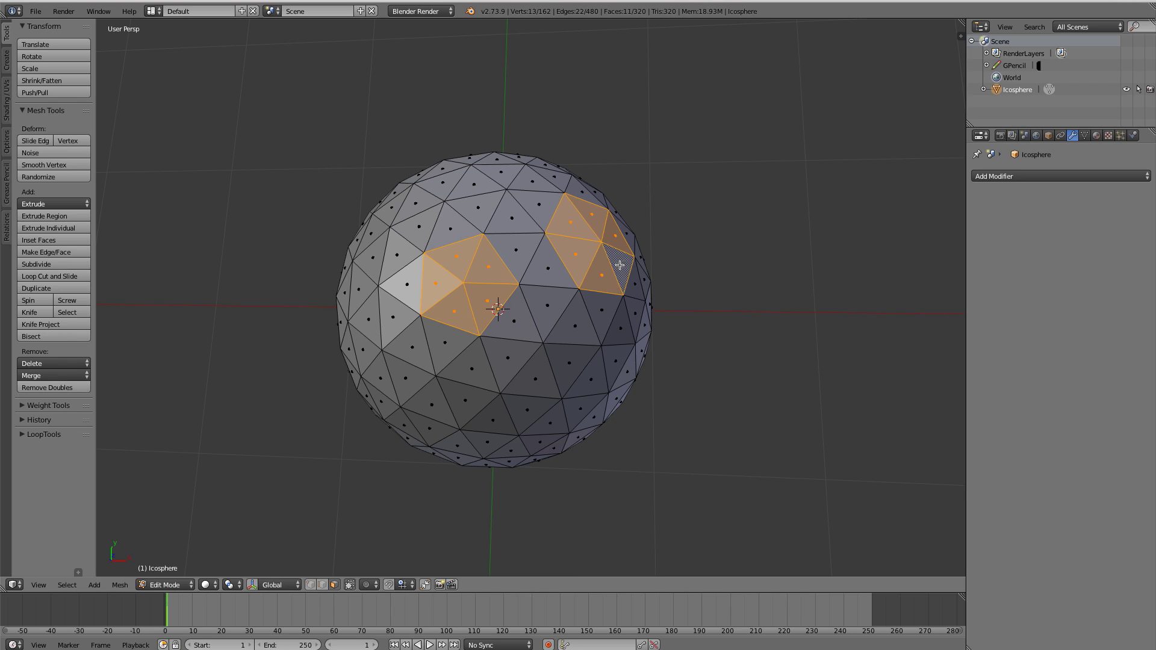
# Add the six faces of the hexagon adjoining the first one to the selection, leaving out the stray outer face
pyautogui.keyDown('shift'); pyautogui.rightClick(606, 314); pyautogui.keyUp('shift')
pyautogui.keyDown('shift'); pyautogui.rightClick(578, 330); pyautogui.keyUp('shift')
pyautogui.keyDown('shift'); pyautogui.rightClick(577, 361); pyautogui.keyUp('shift')
pyautogui.keyDown('shift'); pyautogui.rightClick(616, 374); pyautogui.keyUp('shift')
pyautogui.keyDown('shift'); pyautogui.rightClick(633, 317); pyautogui.keyUp('shift')
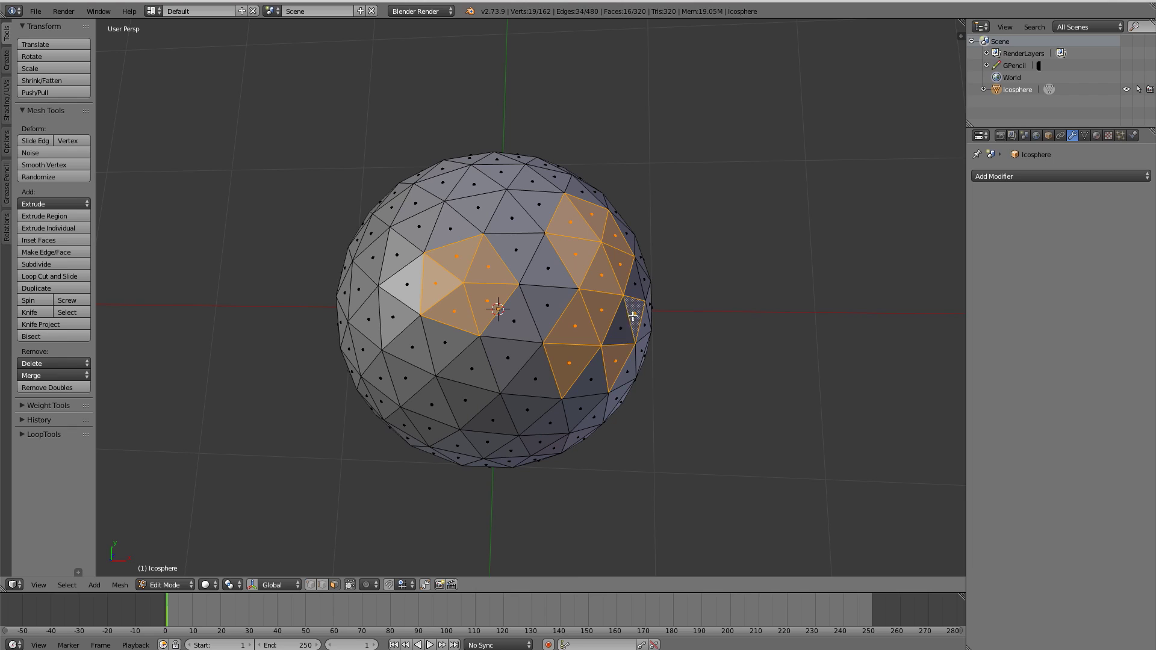
pyautogui.keyDown('shift'); pyautogui.rightClick(620, 327); pyautogui.keyUp('shift')
pyautogui.keyDown('shift'); pyautogui.rightClick(589, 383); pyautogui.keyUp('shift')
pyautogui.keyDown('shift'); pyautogui.rightClick(632, 309); pyautogui.keyUp('shift')
pyautogui.moveTo(751, 294); pyautogui.dragTo(829, 400, button='middle')
pyautogui.scroll(-3, 521, 513)
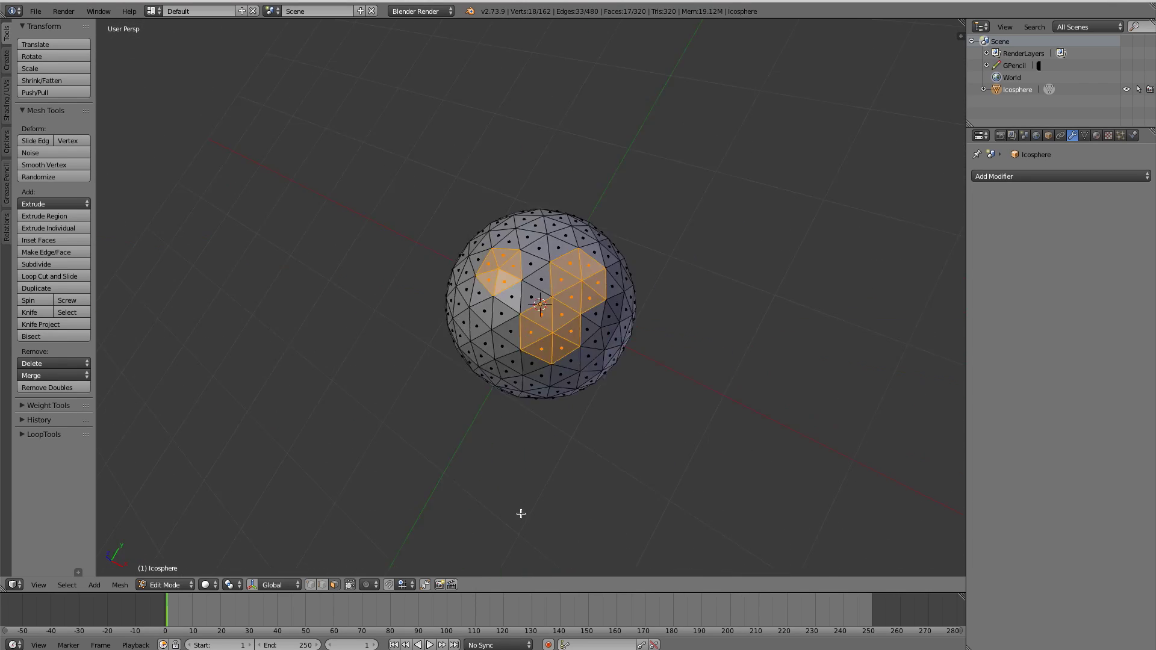
pyautogui.moveTo(521, 514); pyautogui.dragTo(522, 410, button='middle')
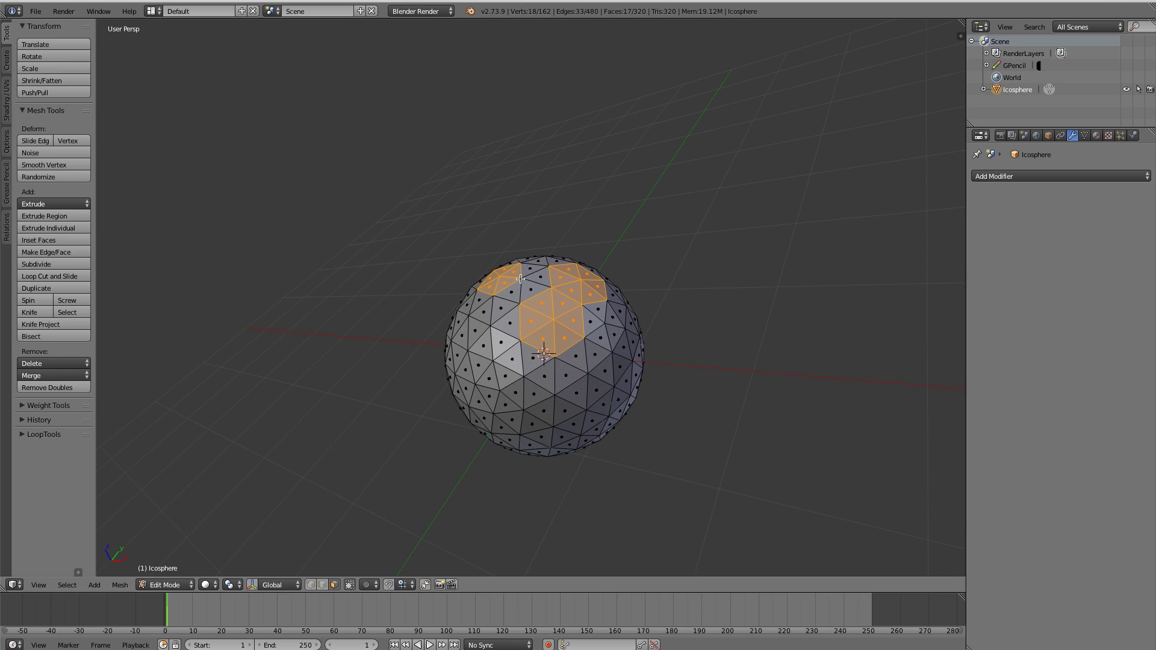
# Replace the selection with only the five triangular faces that form the pentagon around the pole vertex
pyautogui.moveTo(520, 279); pyautogui.dragTo(581, 361, button='middle')
pyautogui.scroll(3, 618, 307)
pyautogui.keyDown('shift'); pyautogui.moveTo(540, 295); pyautogui.dragTo(566, 318, button='middle'); pyautogui.keyUp('shift')
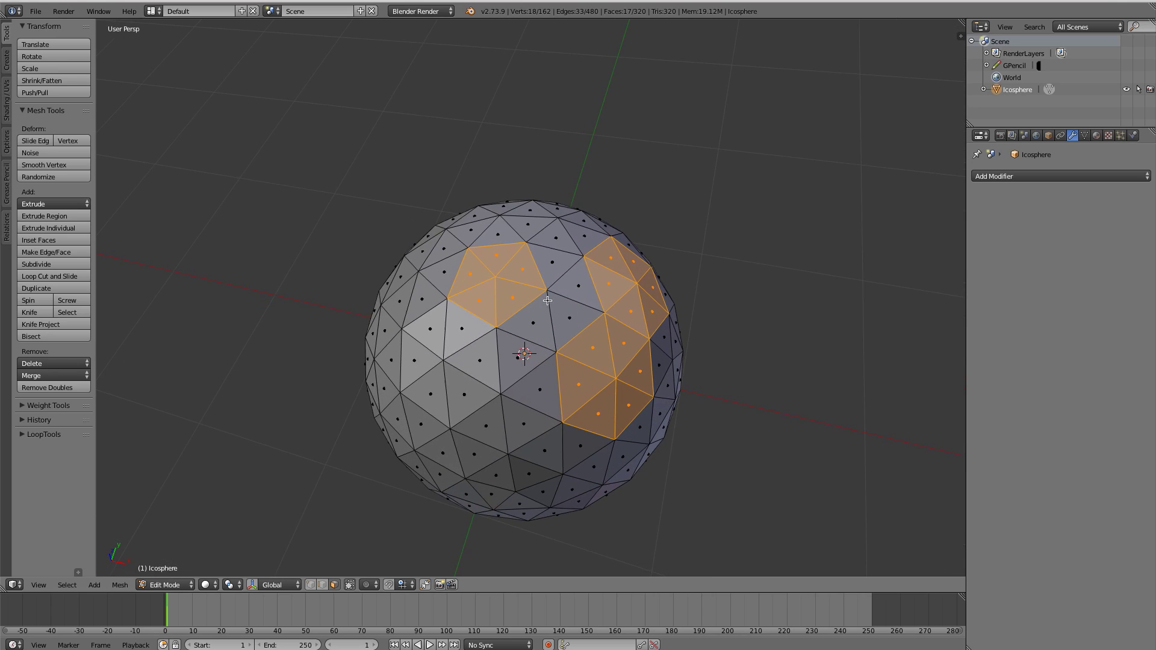
pyautogui.press('a')
pyautogui.rightClick(496, 256)
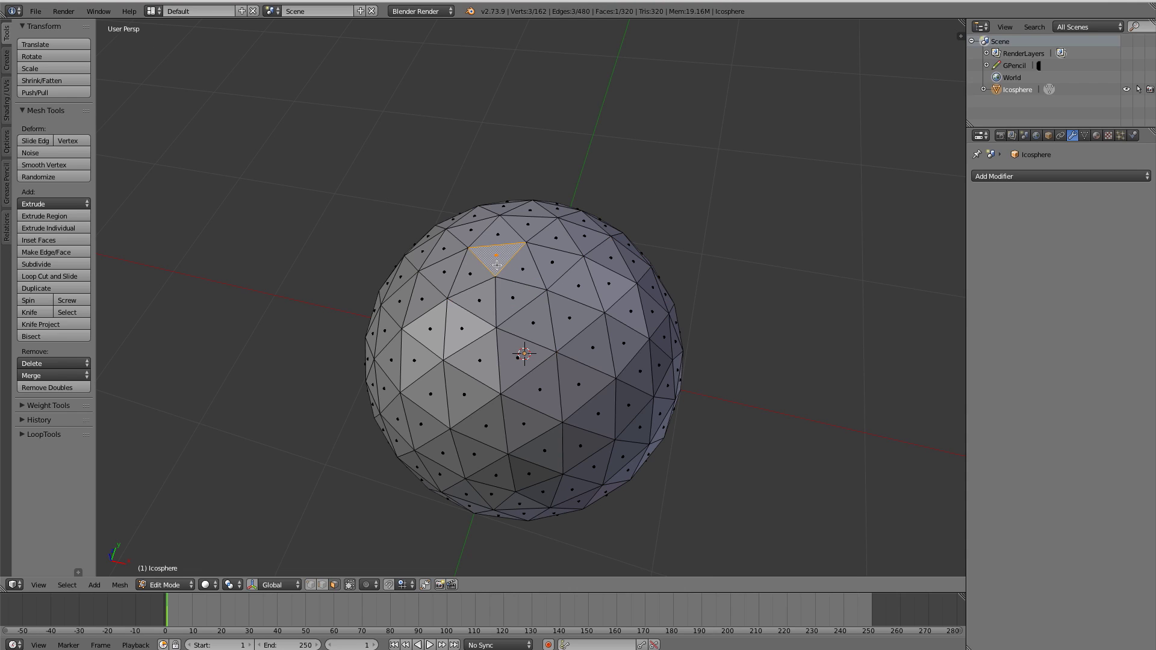
pyautogui.keyDown('shift'); pyautogui.rightClick(470, 274); pyautogui.keyUp('shift')
pyautogui.keyDown('shift'); pyautogui.rightClick(478, 301); pyautogui.keyUp('shift')
pyautogui.keyDown('shift'); pyautogui.rightClick(513, 297); pyautogui.keyUp('shift')
pyautogui.keyDown('shift'); pyautogui.rightClick(528, 263); pyautogui.keyUp('shift')
pyautogui.moveTo(528, 264); pyautogui.dragTo(666, 376, button='middle')
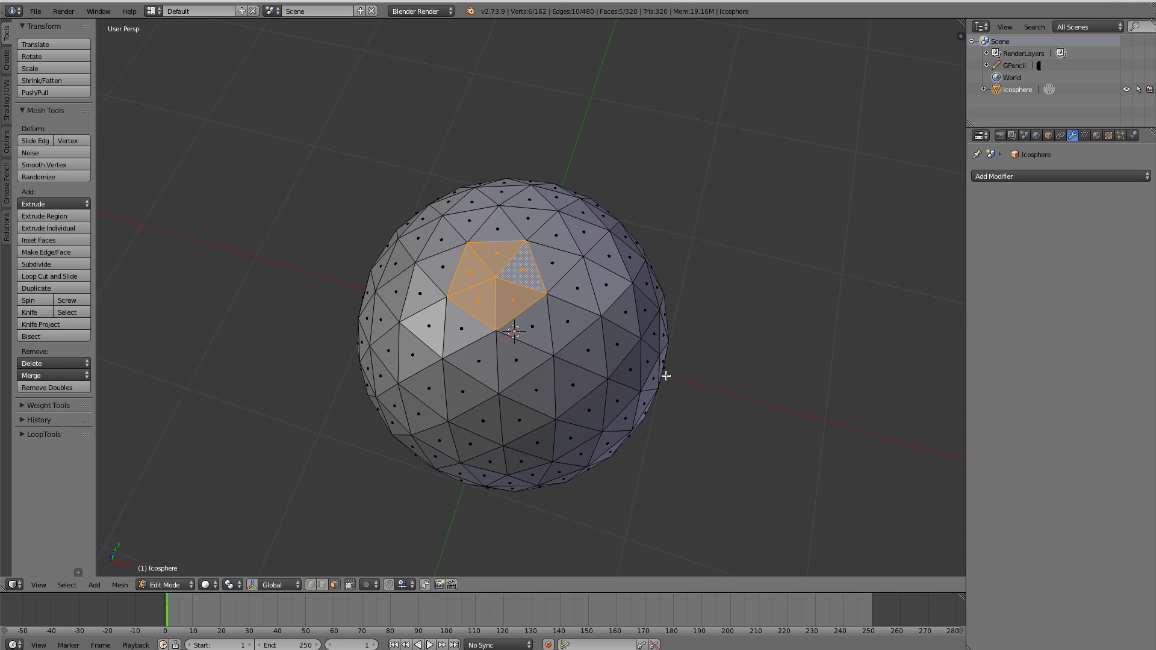
pyautogui.press('i')
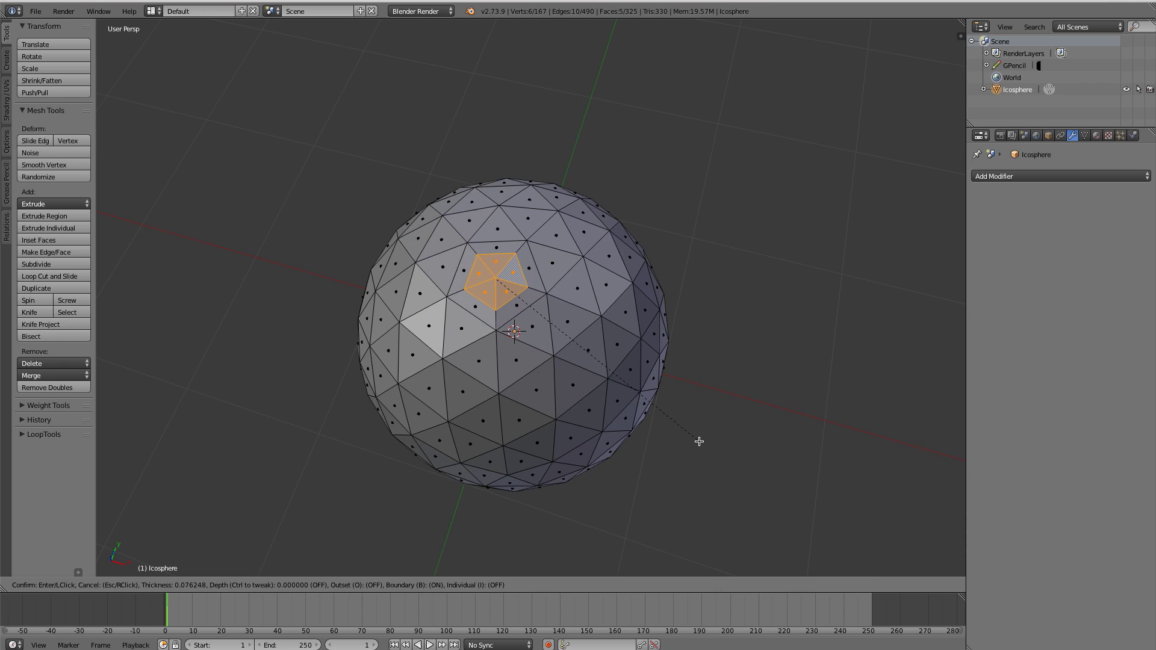
pyautogui.press('ctrl')
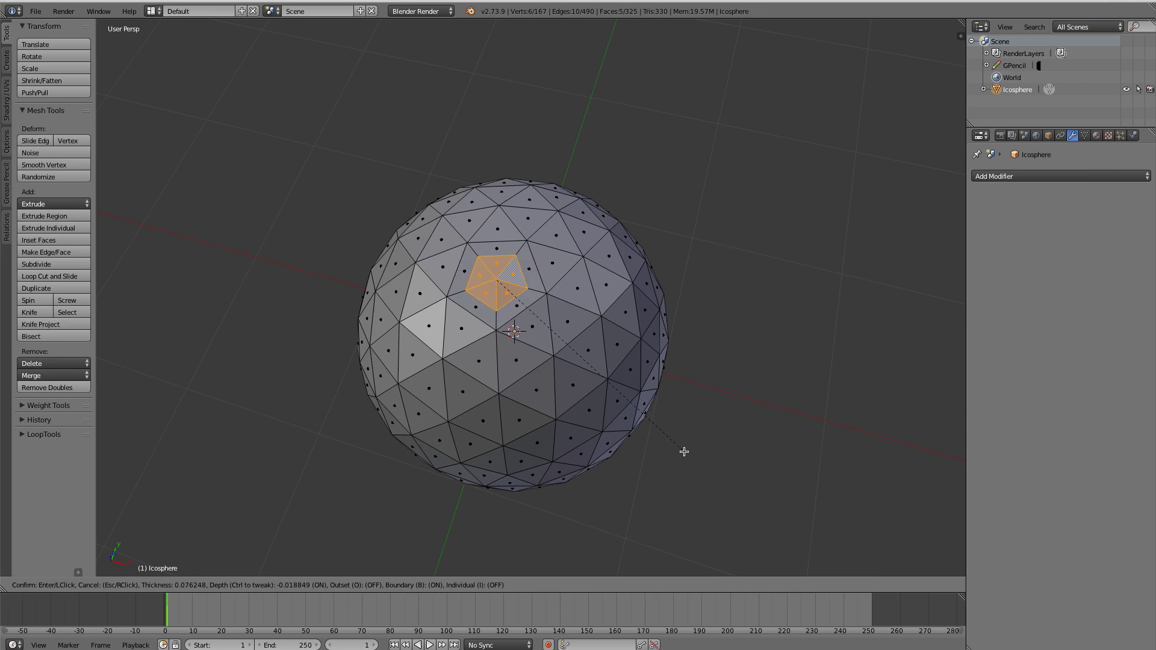
pyautogui.press('Escape')
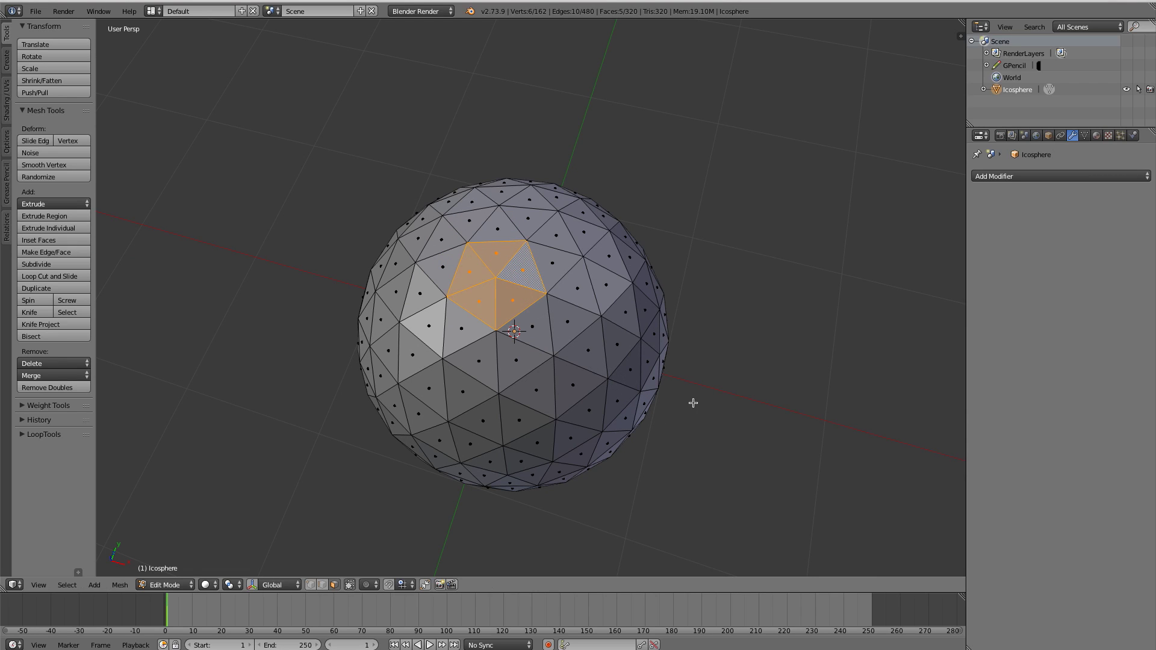
# Inset the pentagon's five selected faces to form a smaller pentagon inside it
pyautogui.press('i')
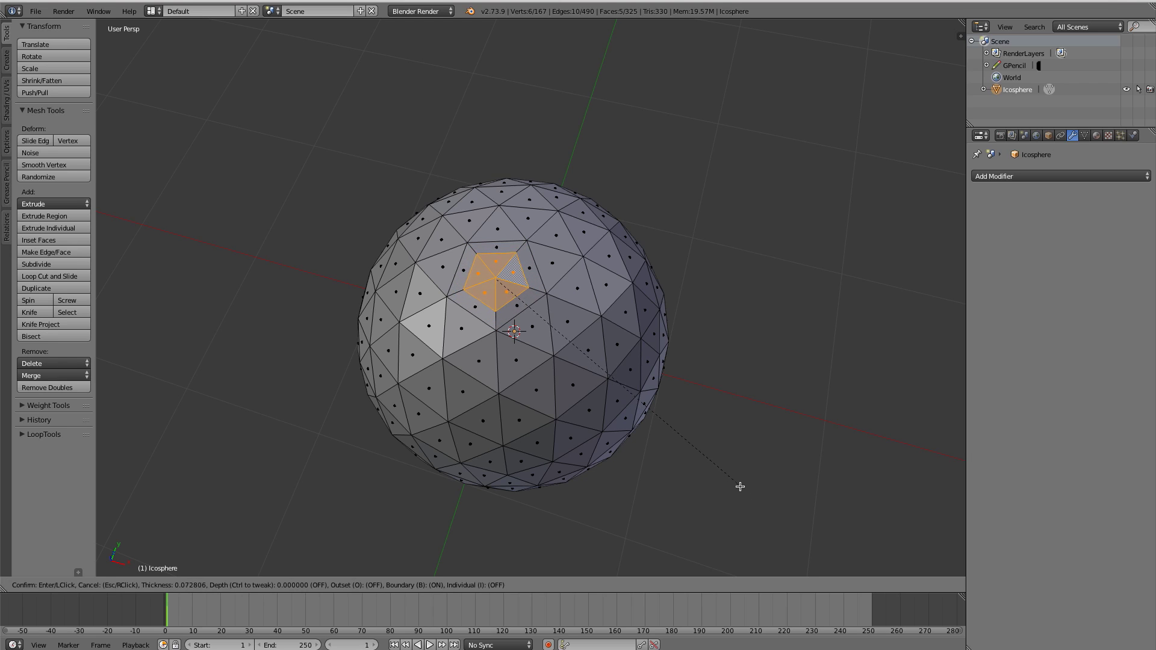
pyautogui.click(739, 480)
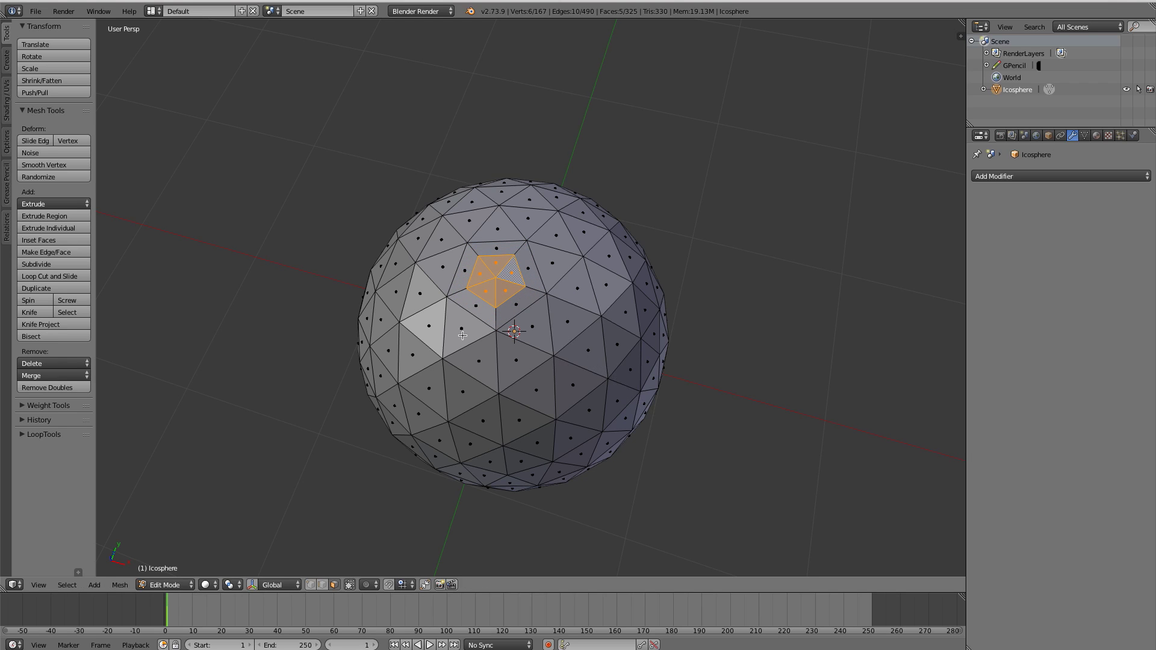
pyautogui.scroll(3, 503, 385)
pyautogui.keyDown('shift'); pyautogui.moveTo(463, 336); pyautogui.dragTo(506, 324, button='middle'); pyautogui.keyUp('shift')
pyautogui.scroll(-2, 656, 361)
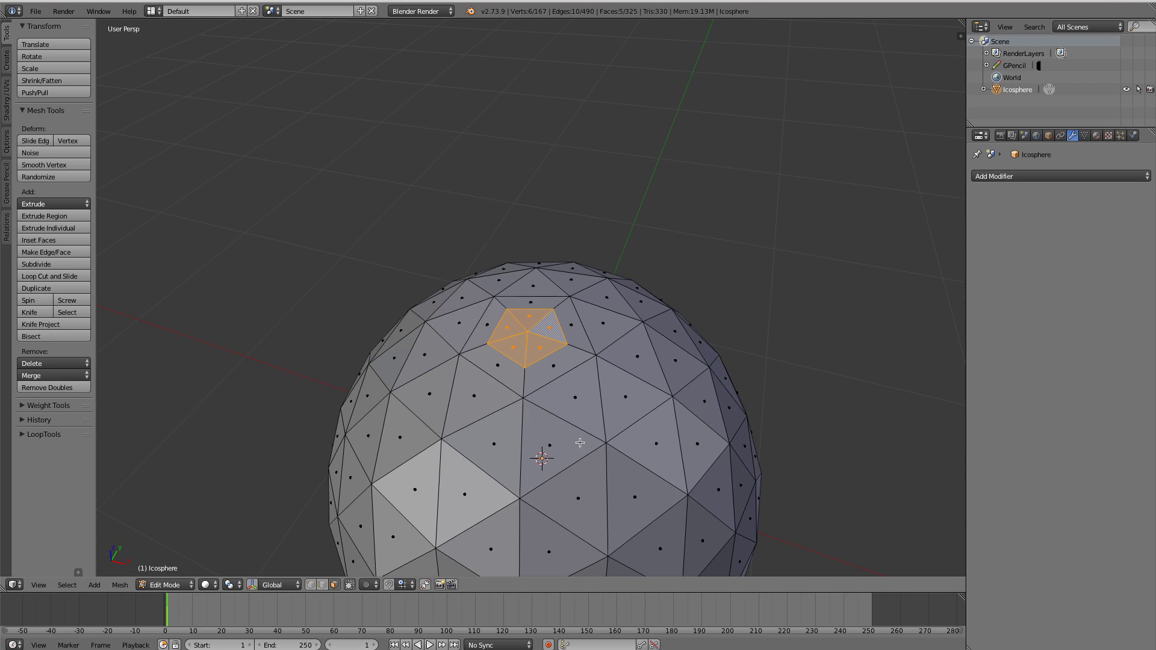
pyautogui.scroll(-2, 778, 432)
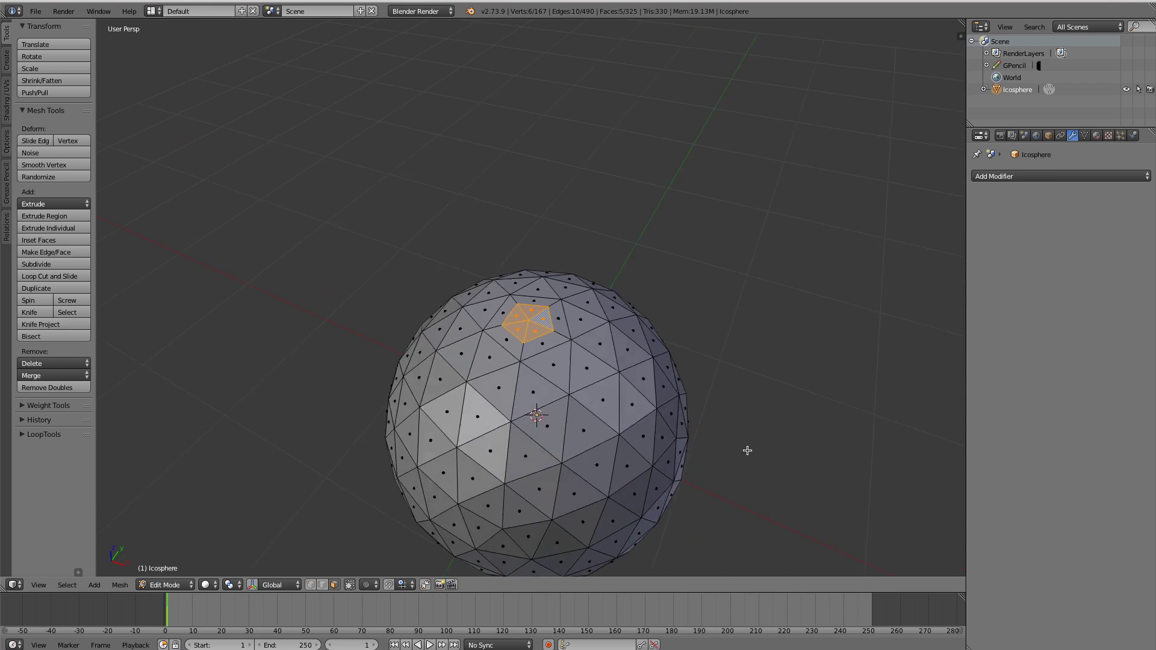
# Select the six faces of a hexagon away from the pentagon and inset them by about 0.12
pyautogui.moveTo(663, 549); pyautogui.dragTo(555, 475, button='middle')
pyautogui.keyDown('shift'); pyautogui.moveTo(532, 433); pyautogui.dragTo(537, 400, button='middle'); pyautogui.keyUp('shift')
pyautogui.press('KP_7')
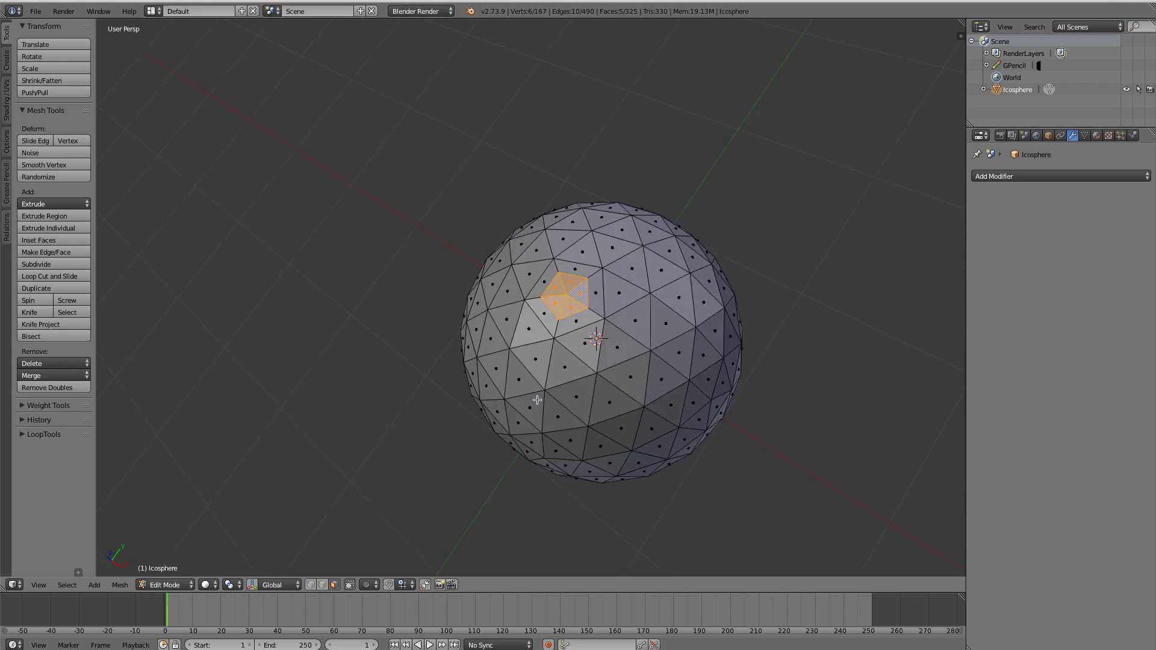
pyautogui.rightClick(656, 229)
pyautogui.keyDown('shift'); pyautogui.rightClick(652, 256); pyautogui.keyUp('shift')
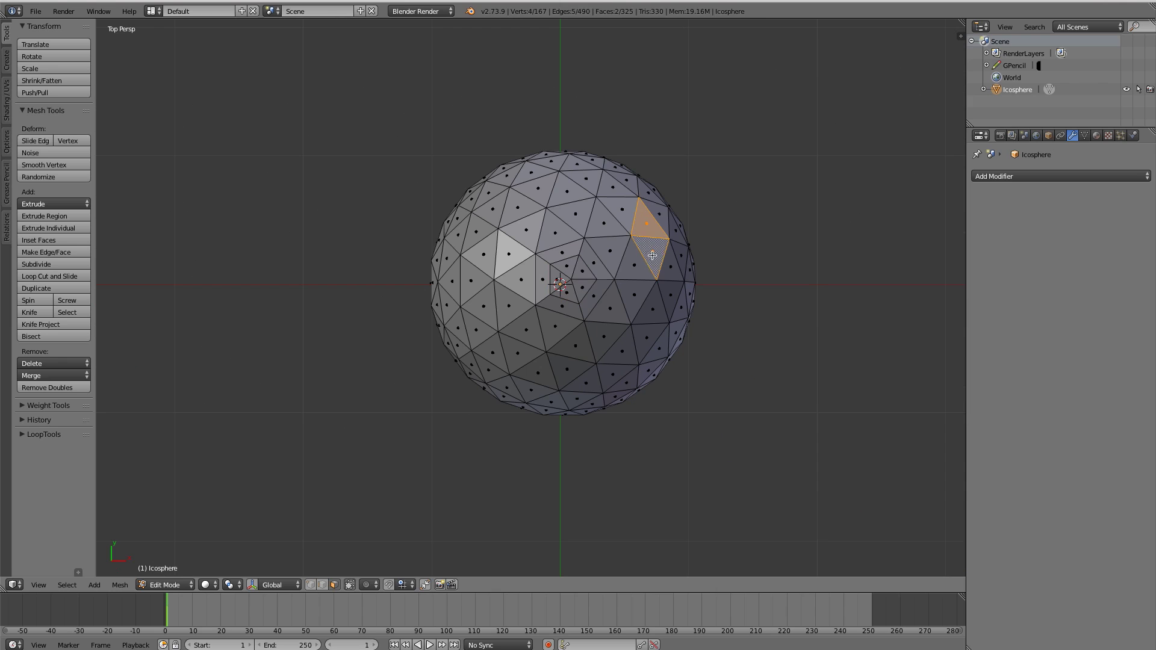
pyautogui.keyDown('shift'); pyautogui.rightClick(672, 264); pyautogui.keyUp('shift')
pyautogui.keyDown('shift'); pyautogui.rightClick(678, 253); pyautogui.keyUp('shift')
pyautogui.keyDown('shift'); pyautogui.rightClick(675, 232); pyautogui.keyUp('shift')
pyautogui.keyDown('shift'); pyautogui.rightClick(661, 218); pyautogui.keyUp('shift')
pyautogui.moveTo(688, 423); pyautogui.dragTo(834, 409, button='middle')
pyautogui.press('i')
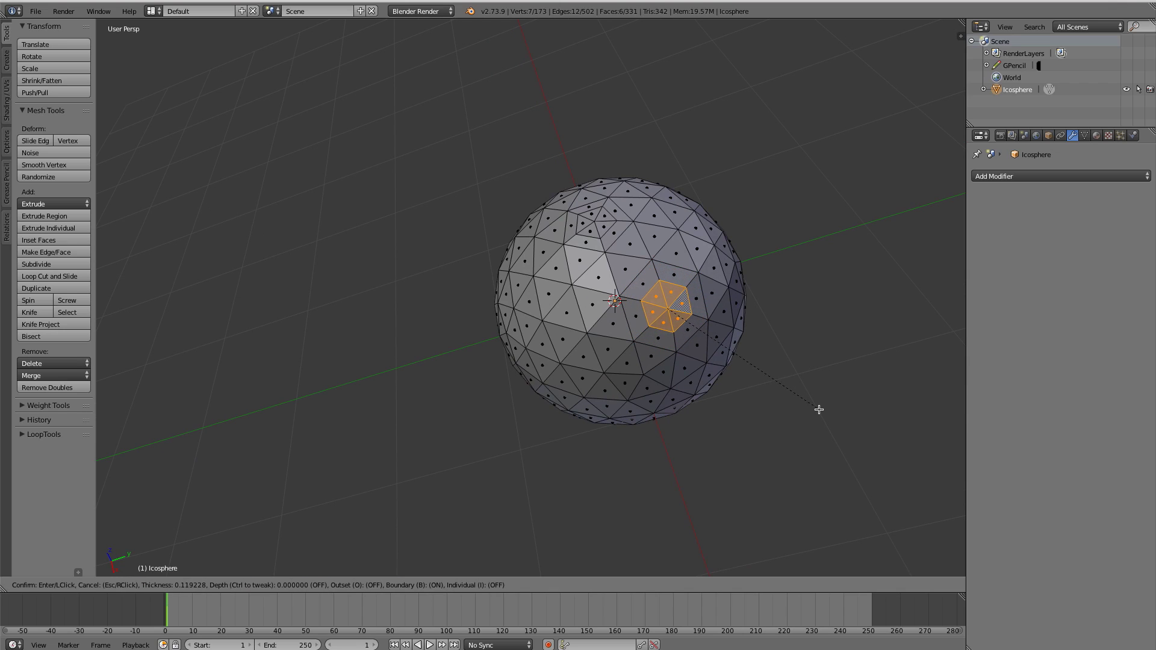
pyautogui.click(815, 403)
# Select the six faces of a second hexagon beside the first one and repeat the inset on them
pyautogui.rightClick(592, 310)
pyautogui.keyDown('shift'); pyautogui.rightClick(566, 313); pyautogui.keyUp('shift')
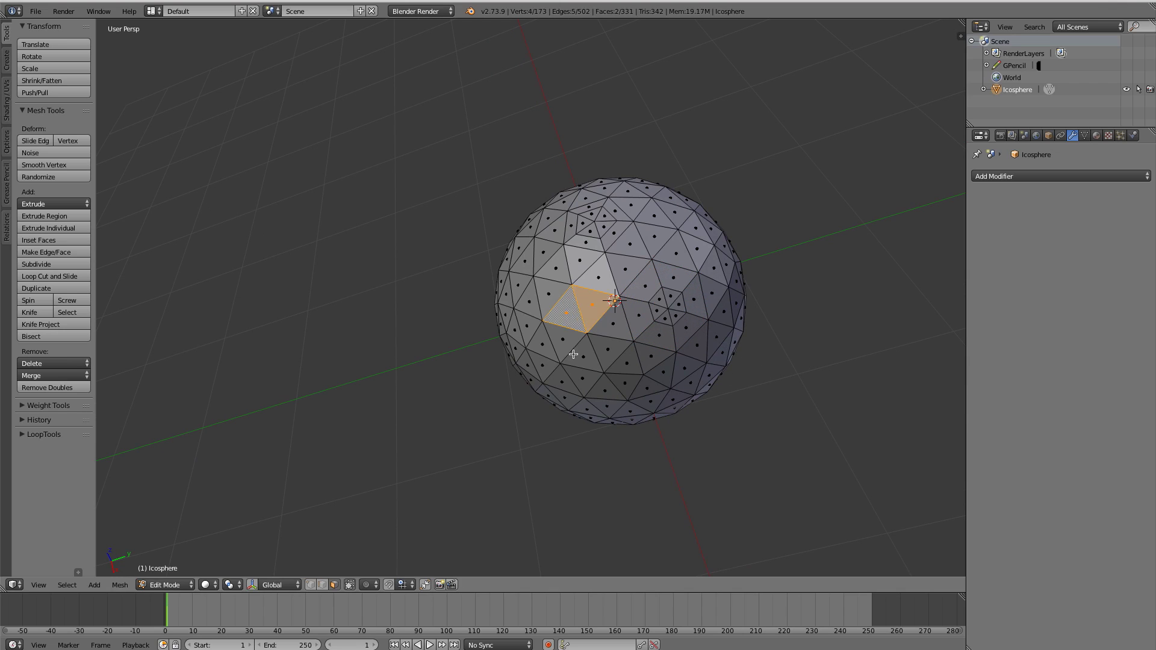
pyautogui.keyDown('shift'); pyautogui.rightClick(583, 357); pyautogui.keyUp('shift')
pyautogui.keyDown('shift'); pyautogui.rightClick(609, 349); pyautogui.keyUp('shift')
pyautogui.keyDown('shift'); pyautogui.rightClick(614, 324); pyautogui.keyUp('shift')
pyautogui.keyDown('shift'); pyautogui.rightClick(571, 339); pyautogui.keyUp('shift')
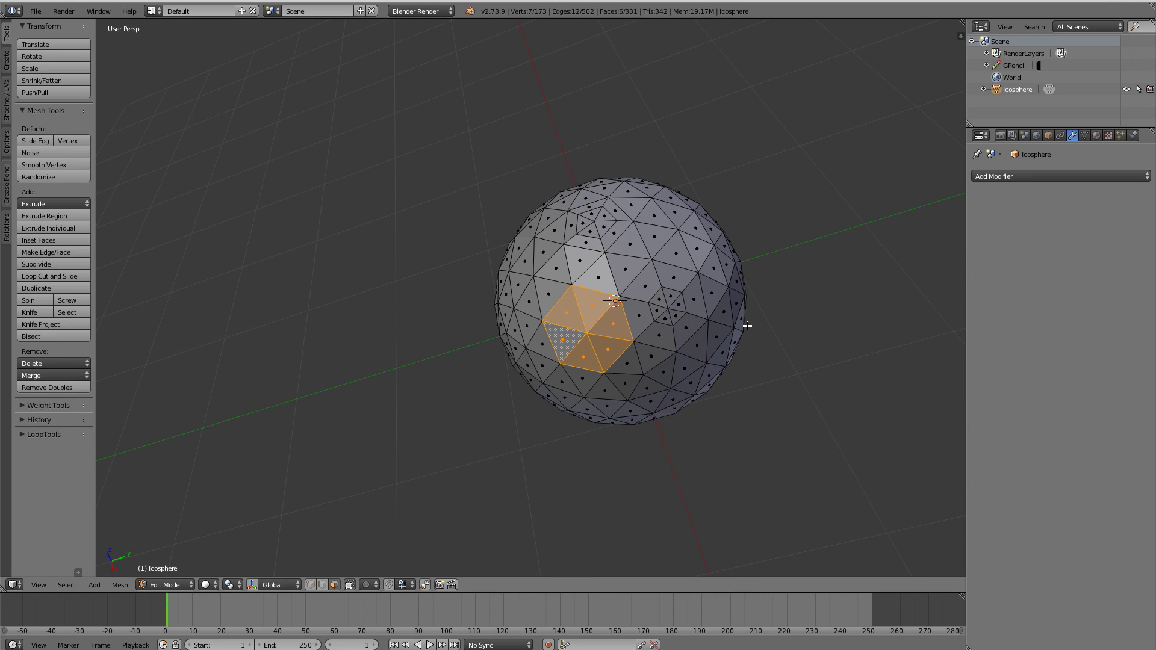
pyautogui.hotkey('shift', 'r')
pyautogui.moveTo(518, 395); pyautogui.dragTo(679, 302, button='middle')
pyautogui.press('Tab')
pyautogui.press('Tab')
# Add the five inner faces of the inset pentagon to the selection
pyautogui.moveTo(603, 366); pyautogui.dragTo(580, 311, button='middle')
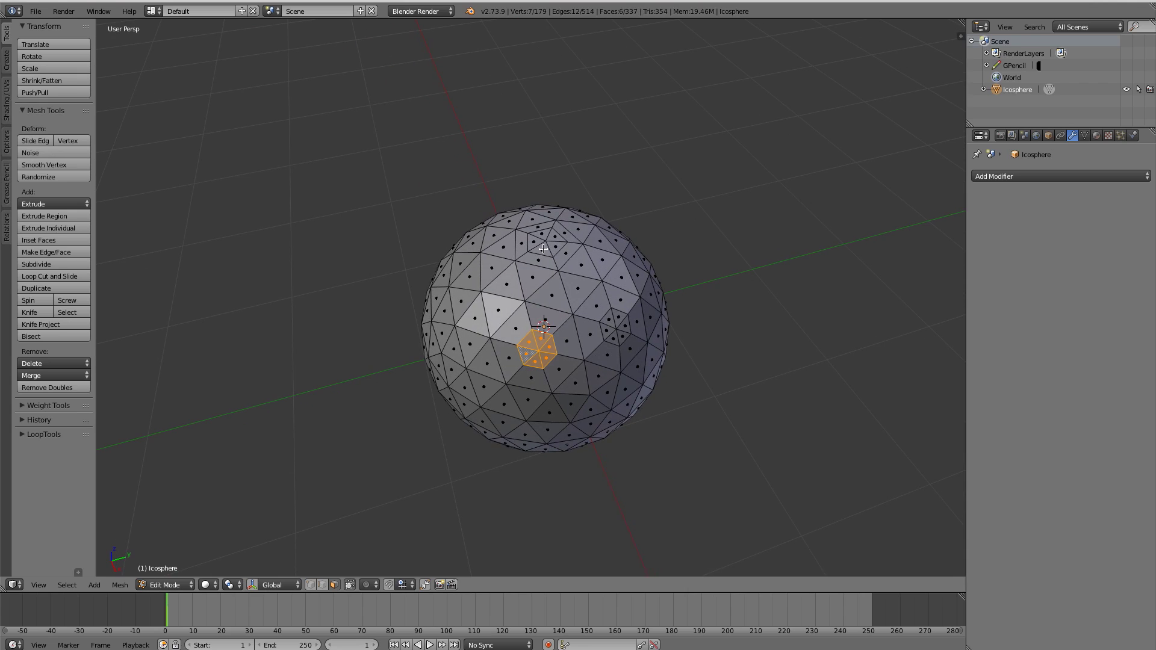
pyautogui.keyDown('shift'); pyautogui.rightClick(541, 249); pyautogui.keyUp('shift')
pyautogui.keyDown('shift'); pyautogui.rightClick(536, 241); pyautogui.keyUp('shift')
pyautogui.keyDown('shift'); pyautogui.rightClick(544, 235); pyautogui.keyUp('shift')
pyautogui.keyDown('shift'); pyautogui.rightClick(552, 235); pyautogui.keyUp('shift')
pyautogui.keyDown('shift'); pyautogui.rightClick(560, 242); pyautogui.keyUp('shift')
pyautogui.keyDown('shift'); pyautogui.rightClick(554, 251); pyautogui.keyUp('shift')
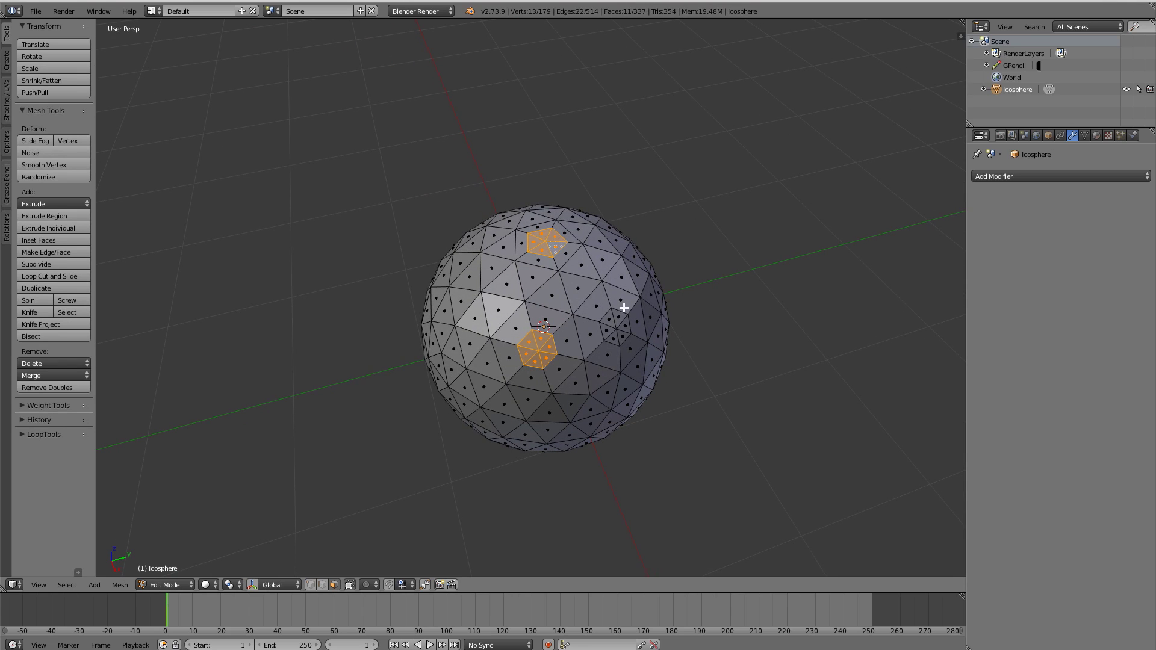
# Add the six inner faces of the first inset hexagon to the selection
pyautogui.keyDown('shift'); pyautogui.rightClick(608, 318); pyautogui.keyUp('shift')
pyautogui.keyDown('shift'); pyautogui.rightClick(608, 330); pyautogui.keyUp('shift')
pyautogui.keyDown('shift'); pyautogui.rightClick(624, 334); pyautogui.keyUp('shift')
pyautogui.keyDown('shift'); pyautogui.rightClick(625, 325); pyautogui.keyUp('shift')
pyautogui.keyDown('shift'); pyautogui.rightClick(618, 315); pyautogui.keyUp('shift')
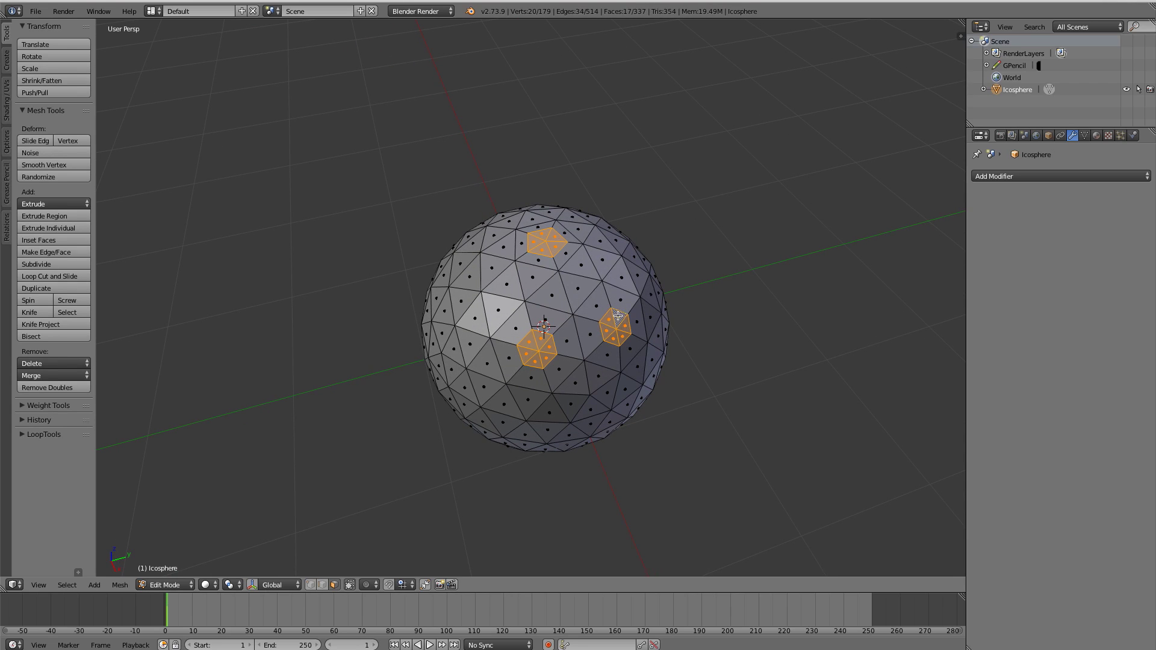
# Dissolve the selected triangles so the pentagon and both hexagons each become a single face
pyautogui.moveTo(628, 326); pyautogui.dragTo(592, 380, button='middle')
pyautogui.press('KP_7')
pyautogui.press('KP_7')
pyautogui.keyDown('shift'); pyautogui.moveTo(551, 308); pyautogui.dragTo(598, 315, button='middle'); pyautogui.keyUp('shift')
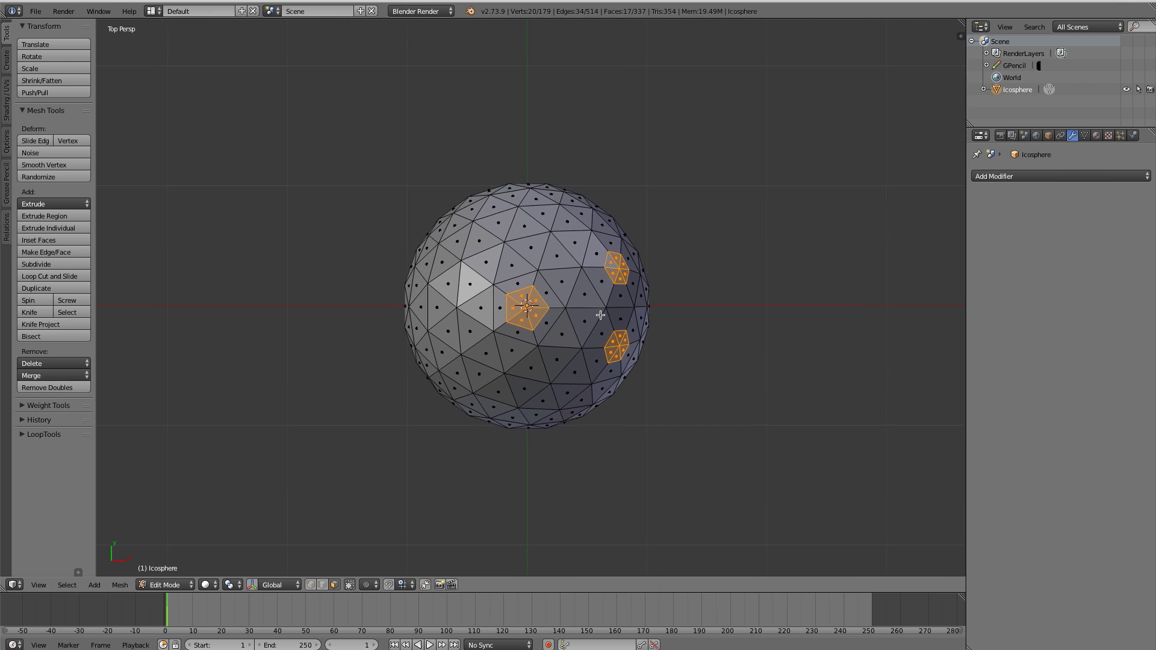
pyautogui.scroll(1, 599, 315)
pyautogui.moveTo(710, 342); pyautogui.dragTo(684, 337, button='middle')
pyautogui.scroll(2, 684, 338)
pyautogui.moveTo(654, 375); pyautogui.dragTo(813, 413, button='middle')
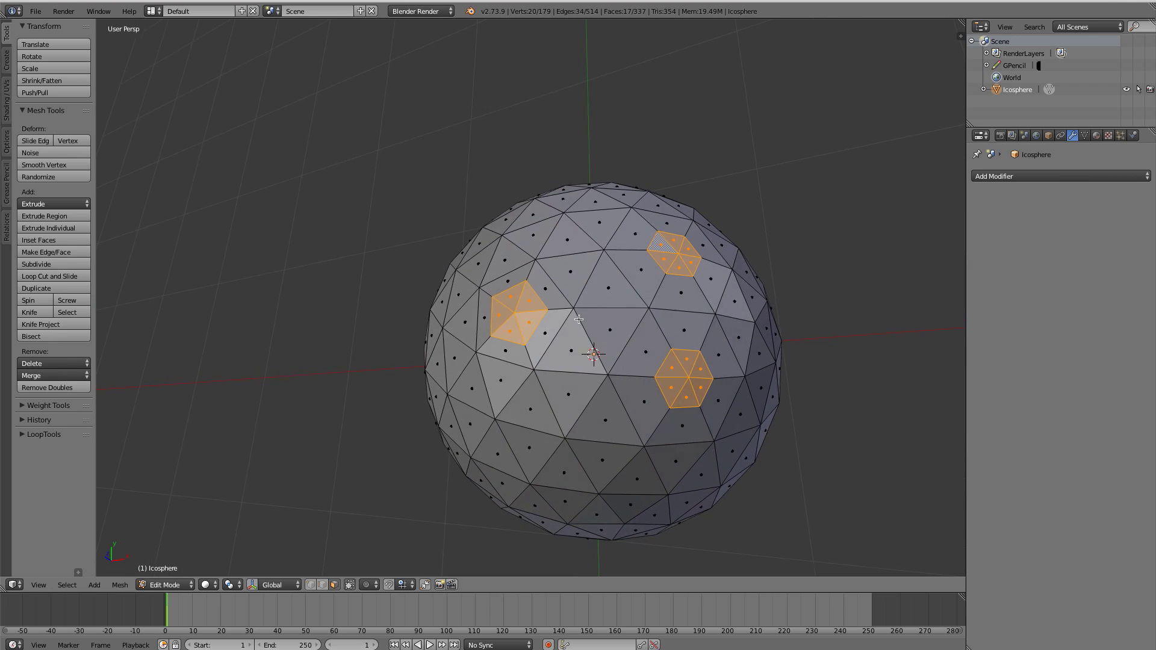
pyautogui.hotkey('ctrl', 'x')
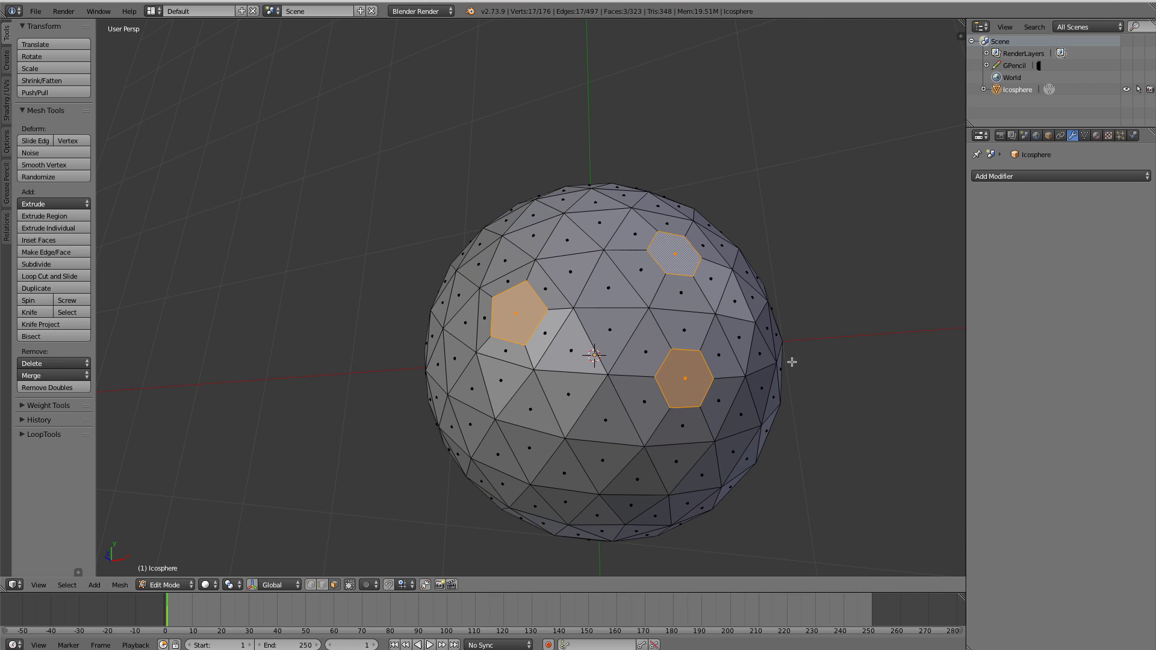
pyautogui.press('i')
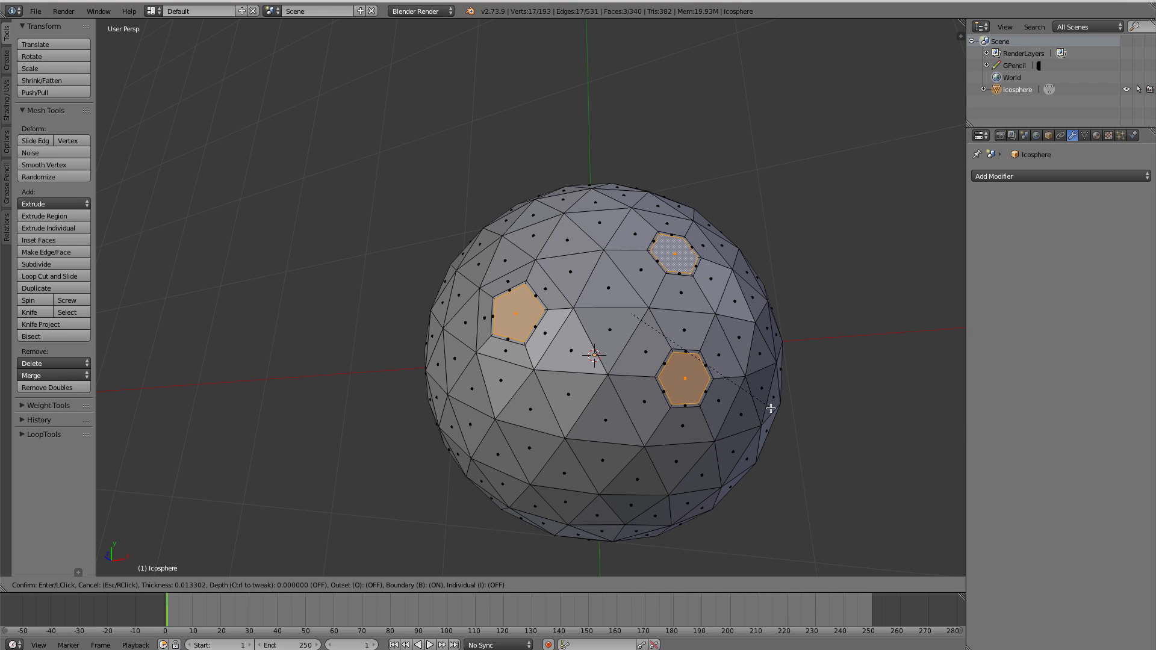
pyautogui.press('Escape')
pyautogui.moveTo(751, 389); pyautogui.dragTo(764, 385, button='middle')
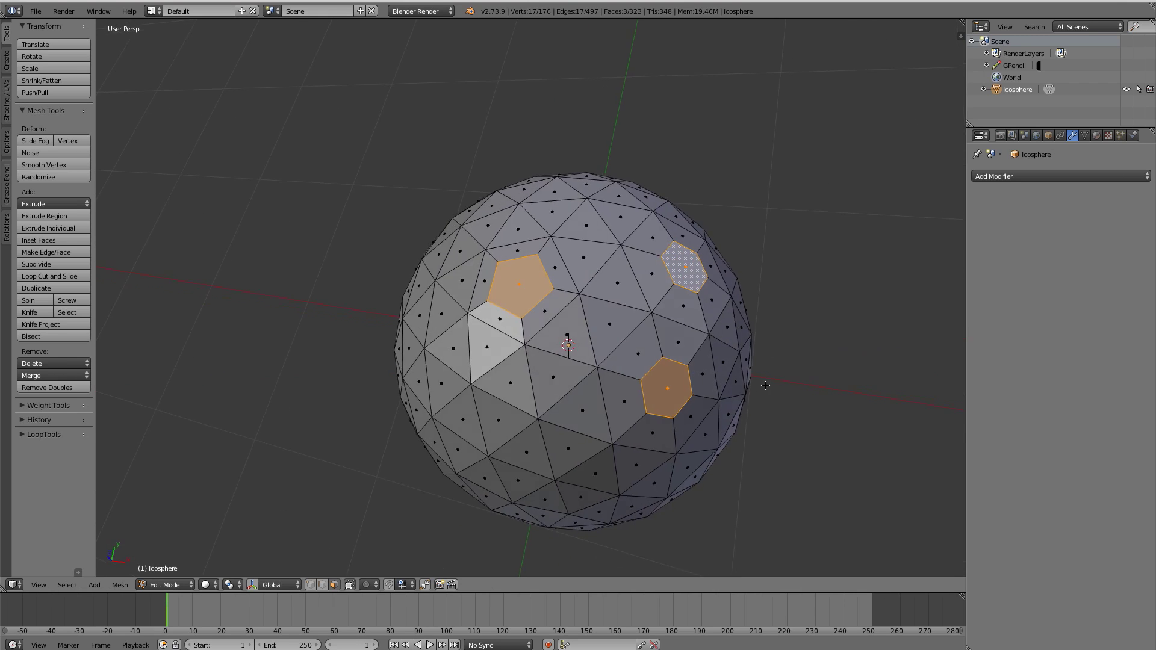
# Add a Subdivision Surface modifier with 2 view subdivisions to the sphere and view it in Object Mode
pyautogui.moveTo(616, 330); pyautogui.dragTo(756, 274, button='middle')
pyautogui.moveTo(758, 319); pyautogui.dragTo(663, 445, button='middle')
pyautogui.click(1011, 176)
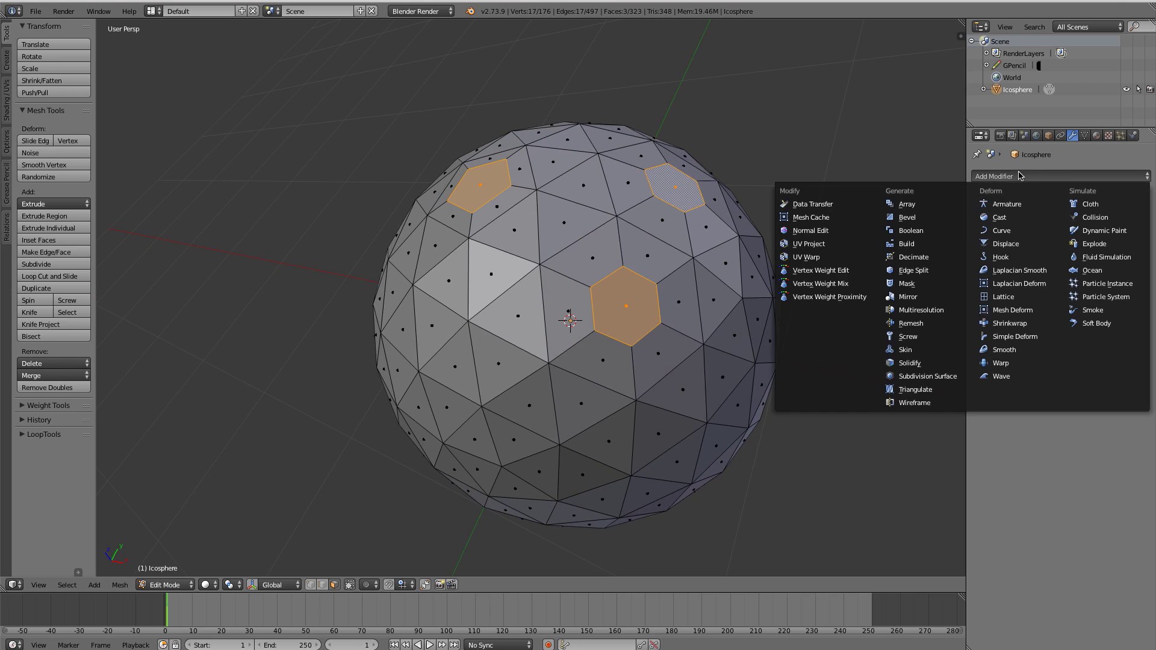
pyautogui.click(941, 374)
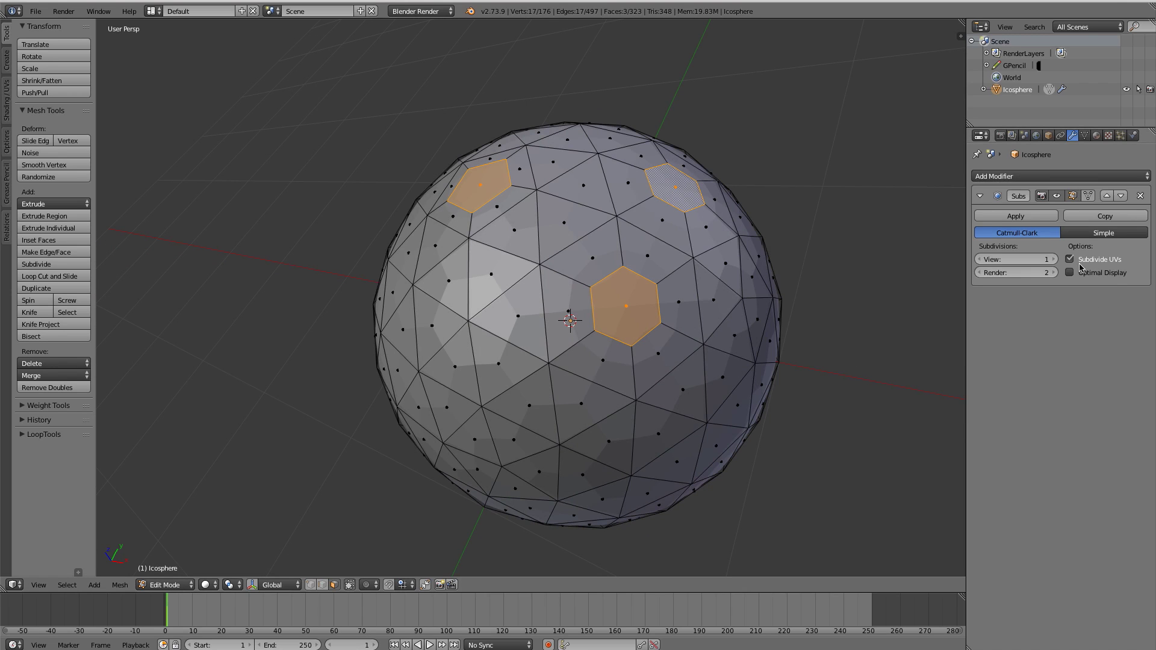
pyautogui.click(1052, 259)
pyautogui.press('Tab')
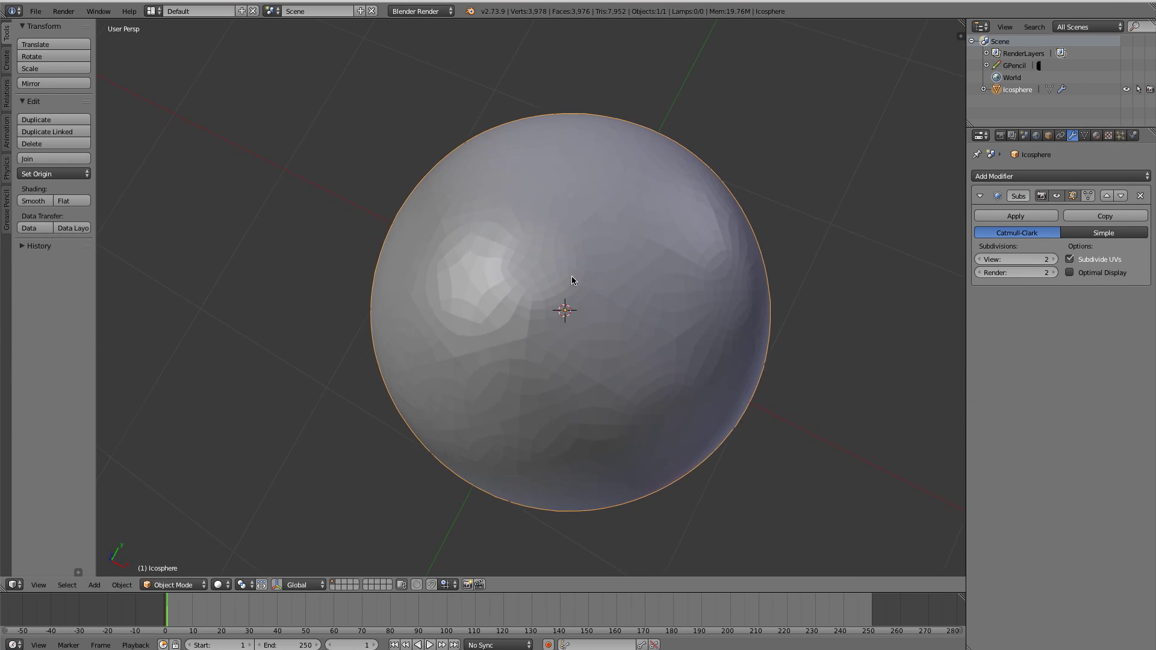
# Delete the pentagon face and the two hexagon faces, and view the resulting holes in Object Mode
pyautogui.press('Tab')
pyautogui.press('a')
pyautogui.rightClick(533, 267)
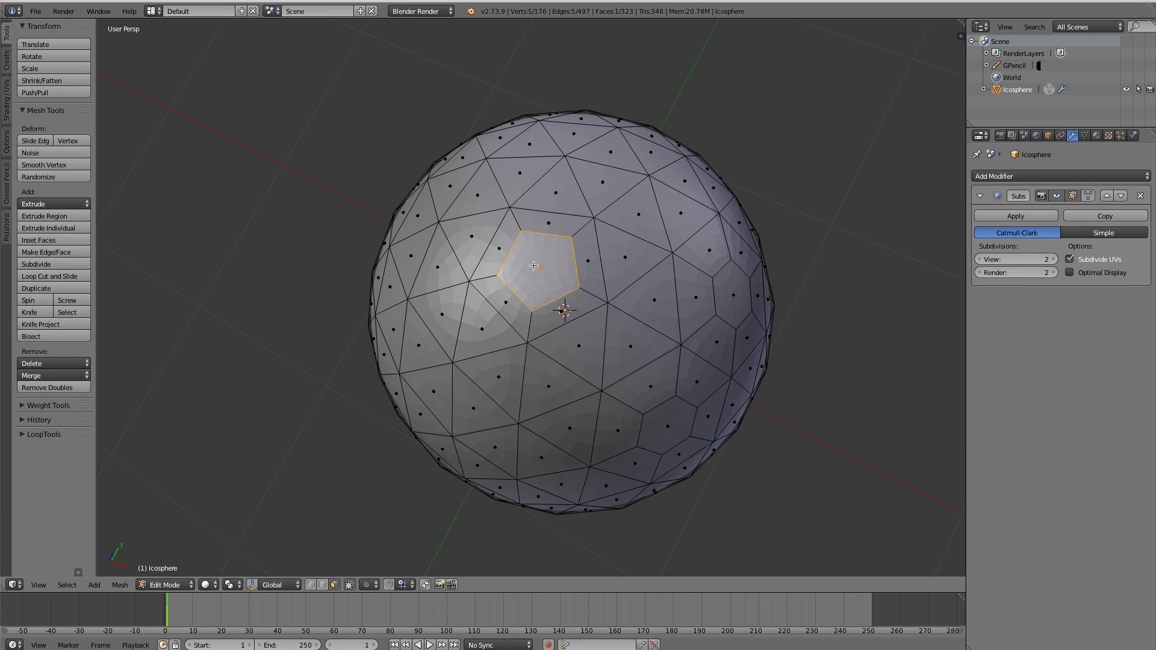
pyautogui.keyDown('shift'); pyautogui.rightClick(744, 302); pyautogui.keyUp('shift')
pyautogui.press('x')
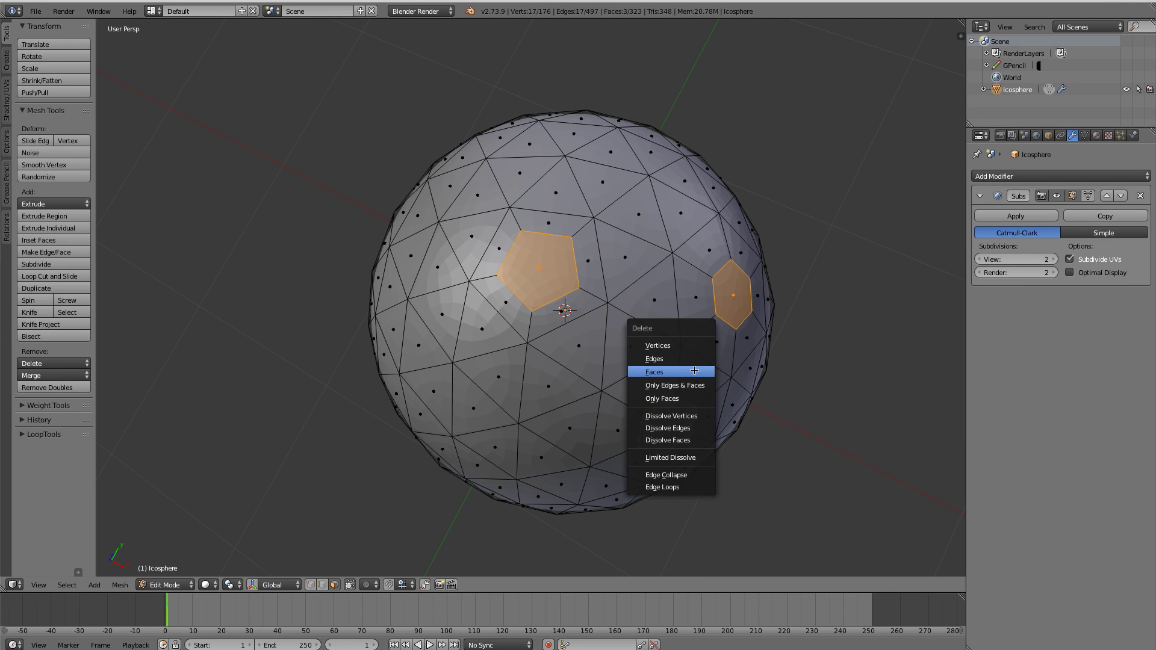
pyautogui.click(699, 372)
pyautogui.press('Tab')
pyautogui.moveTo(590, 433); pyautogui.dragTo(535, 408, button='middle')
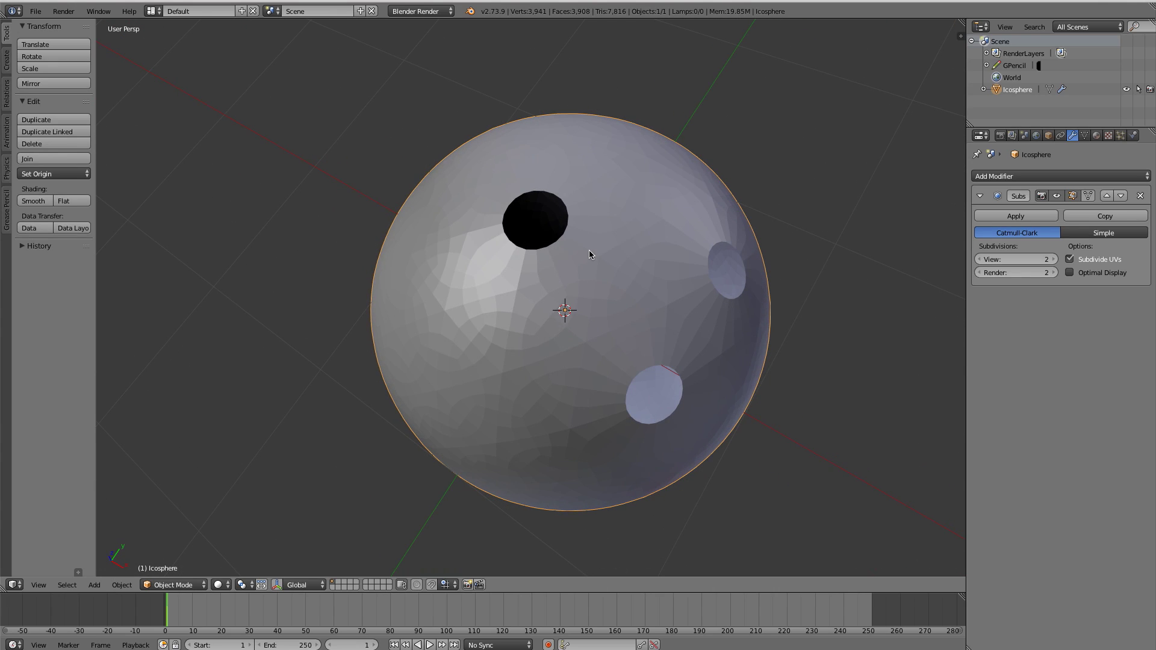
# Check the LoopTools add-on's entry in the User Preferences and close them
pyautogui.hotkey('ctrl', 'alt', 'u')
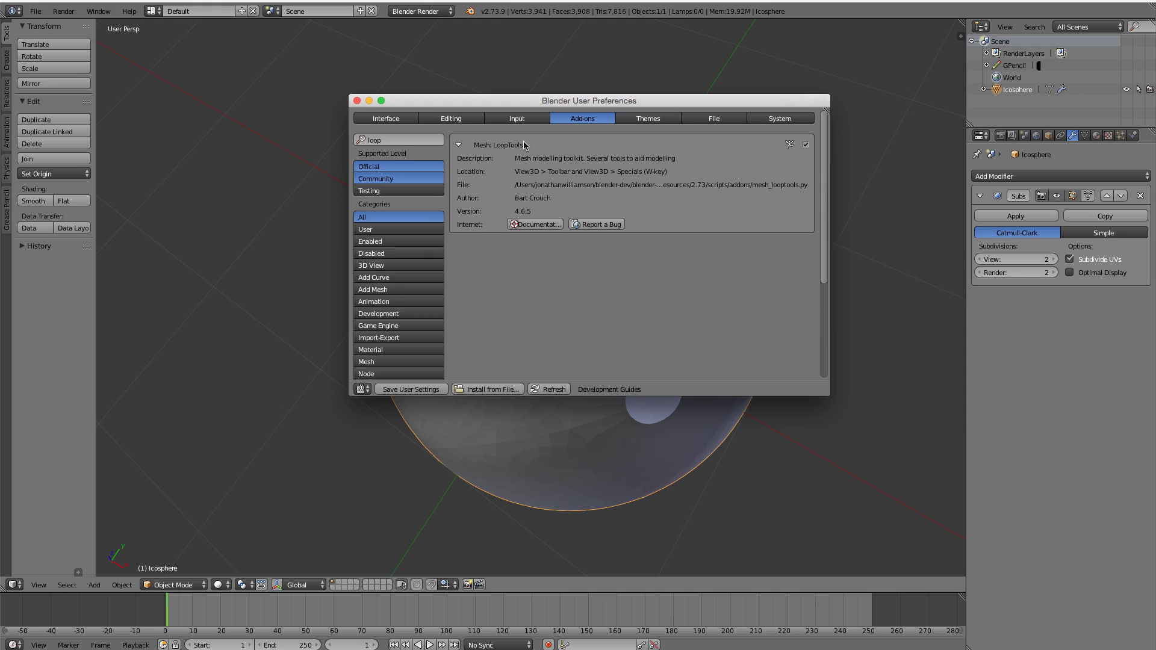
pyautogui.press('super+w')
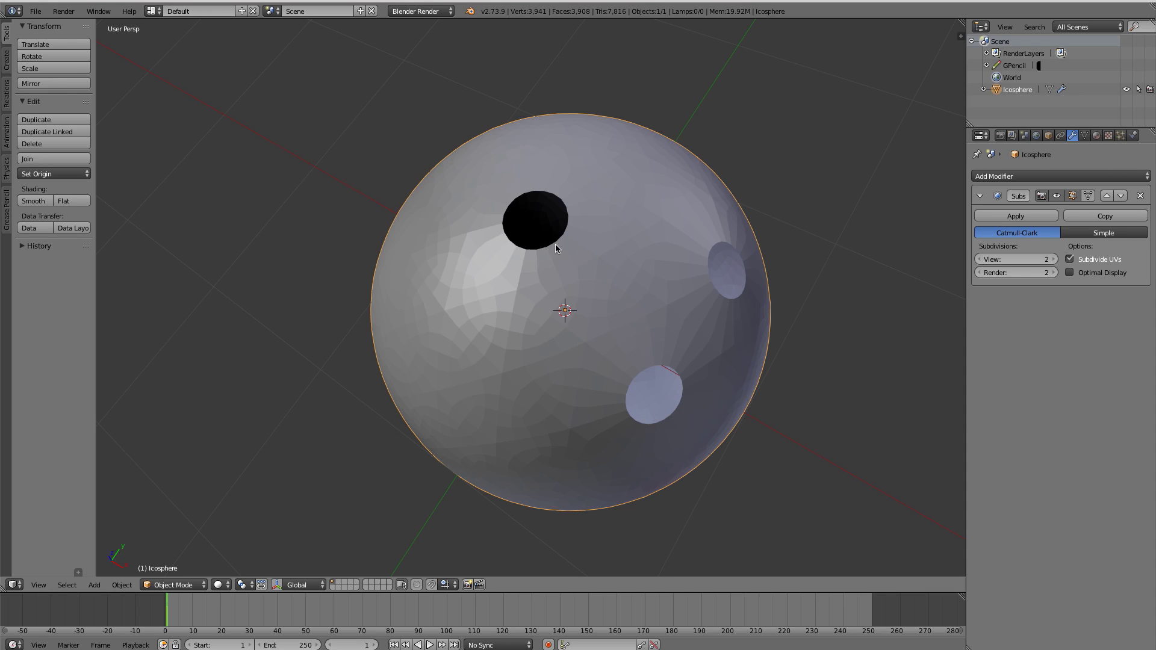
# Select the border edge loops of all three holes in edge select mode
pyautogui.press('Tab')
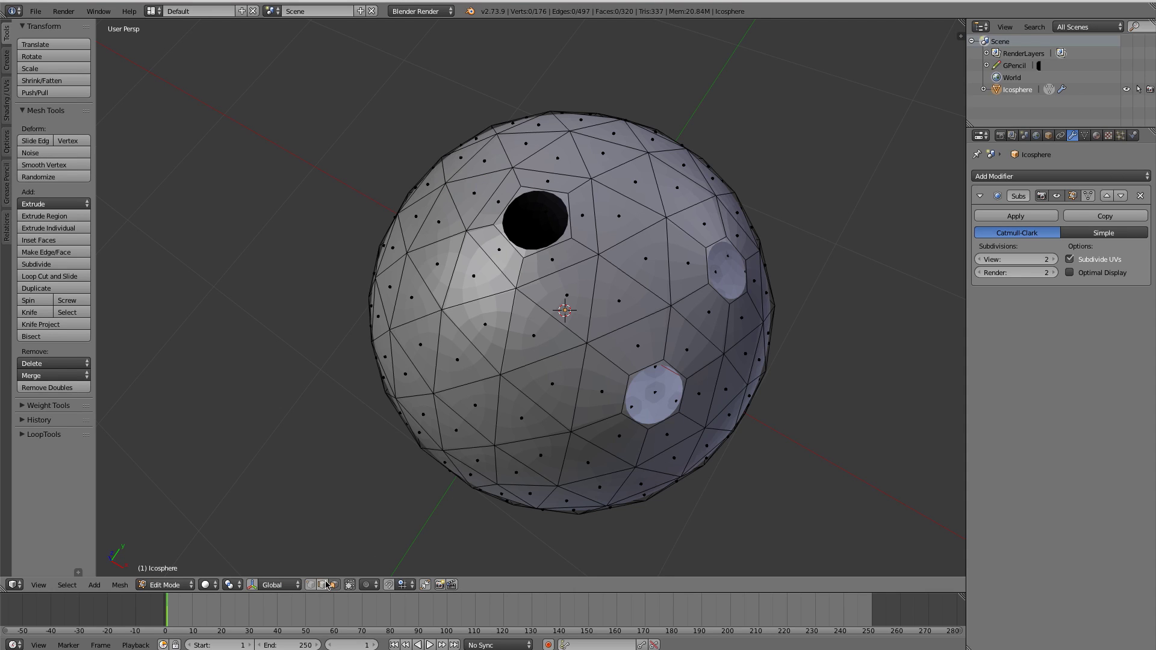
pyautogui.keyDown('alt'); pyautogui.rightClick(509, 240); pyautogui.keyUp('alt')
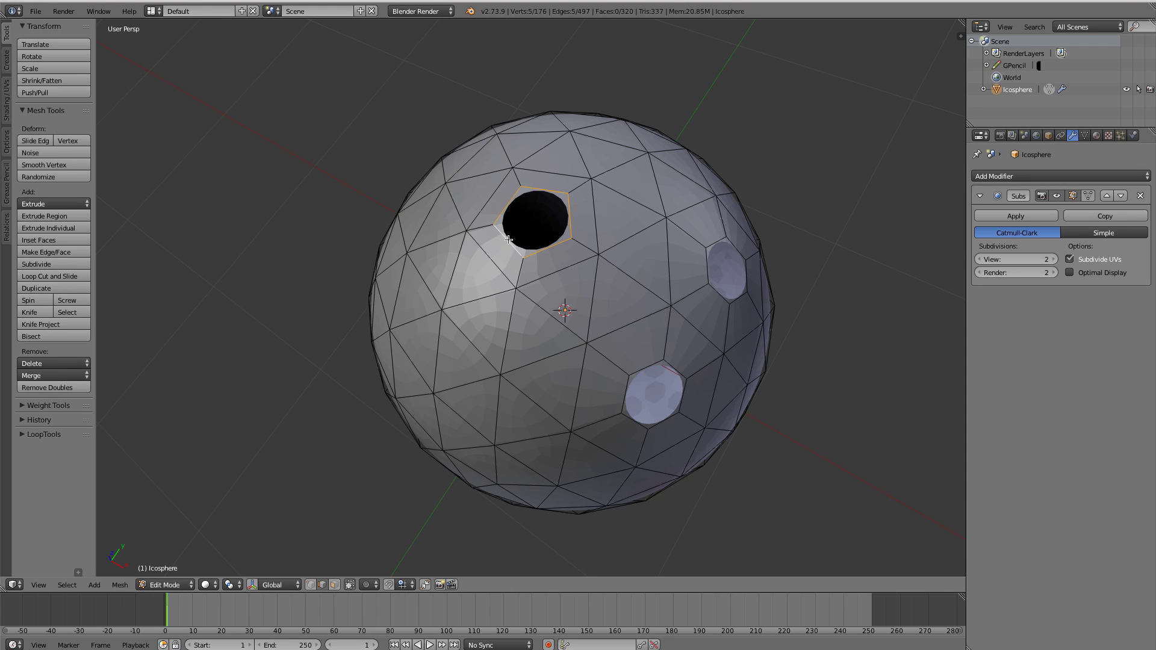
pyautogui.keyDown('alt'); pyautogui.keyDown('shift'); pyautogui.rightClick(641, 361); pyautogui.keyUp('shift'); pyautogui.keyUp('alt')
pyautogui.keyDown('alt'); pyautogui.keyDown('shift'); pyautogui.rightClick(702, 257); pyautogui.keyUp('shift'); pyautogui.keyUp('alt')
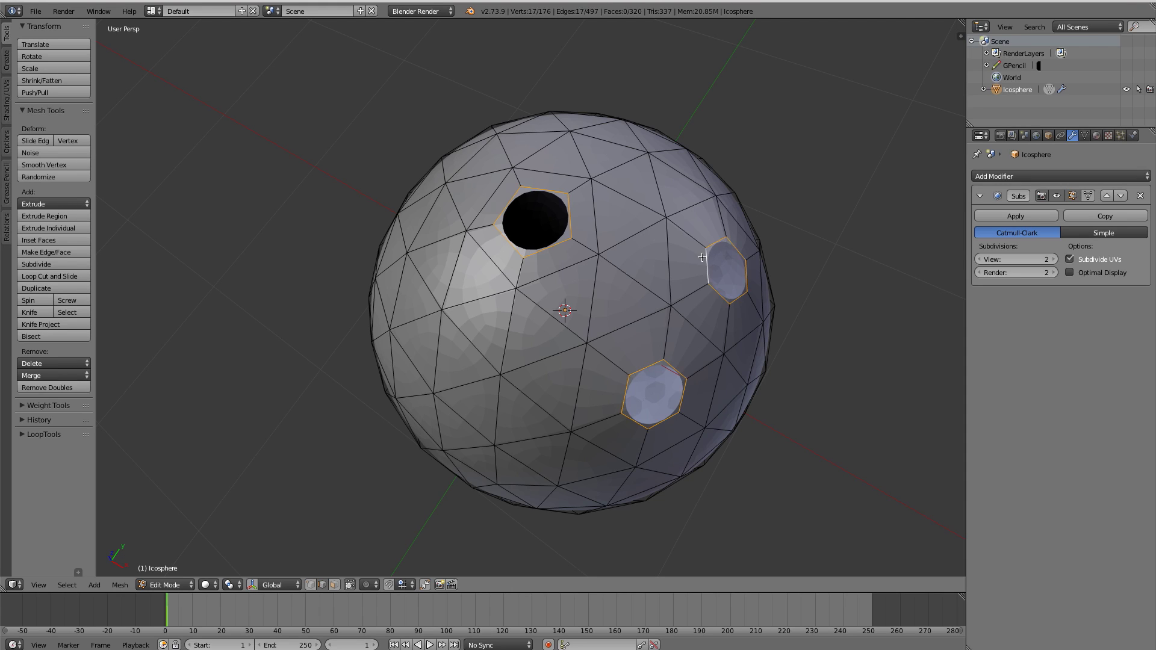
# Make the three selected hole borders circular with LoopTools and clear the selection
pyautogui.press('w')
pyautogui.moveTo(702, 253)
pyautogui.click(782, 267)
pyautogui.moveTo(623, 417); pyautogui.dragTo(549, 257, button='middle')
pyautogui.press('a')
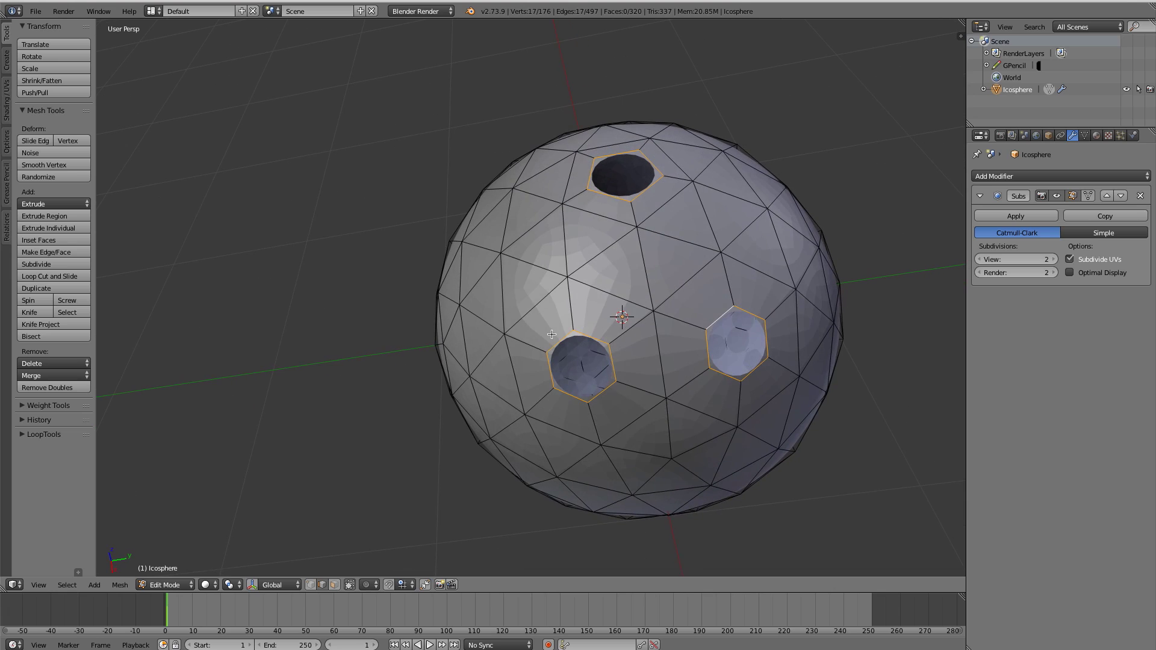
# Select the border edge loops of all three holes and fill each one with a face
pyautogui.moveTo(603, 325); pyautogui.dragTo(593, 343, button='middle')
pyautogui.moveTo(651, 320); pyautogui.dragTo(619, 240, button='middle')
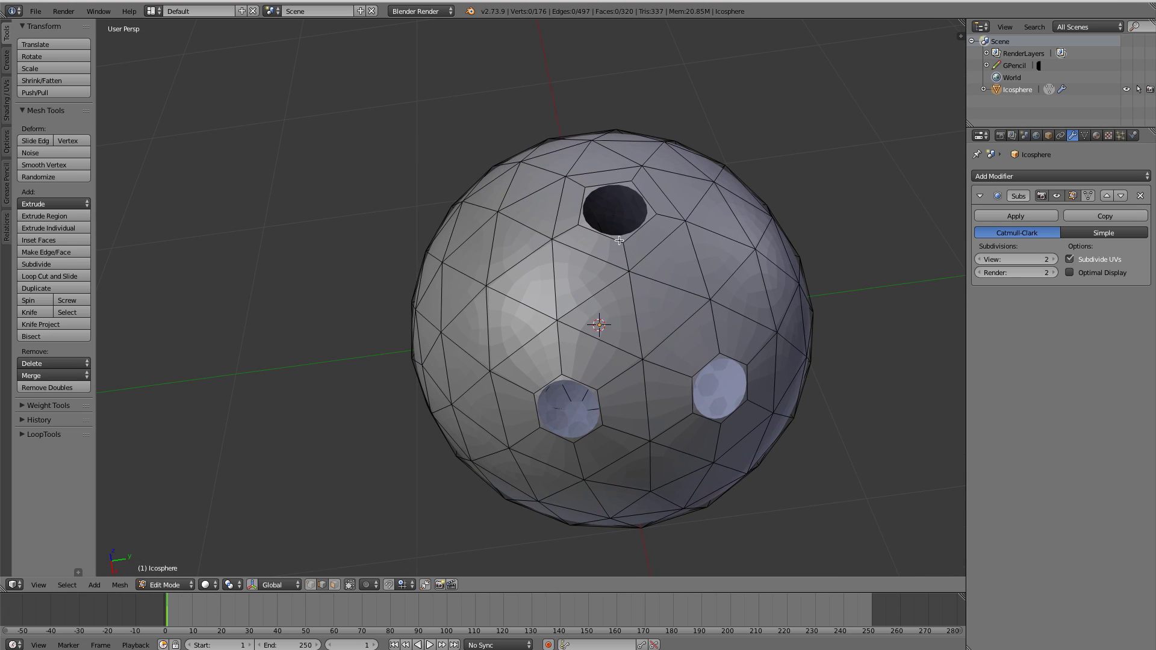
pyautogui.keyDown('alt'); pyautogui.rightClick(608, 238); pyautogui.keyUp('alt')
pyautogui.keyDown('alt'); pyautogui.keyDown('shift'); pyautogui.rightClick(578, 379); pyautogui.keyUp('shift'); pyautogui.keyUp('alt')
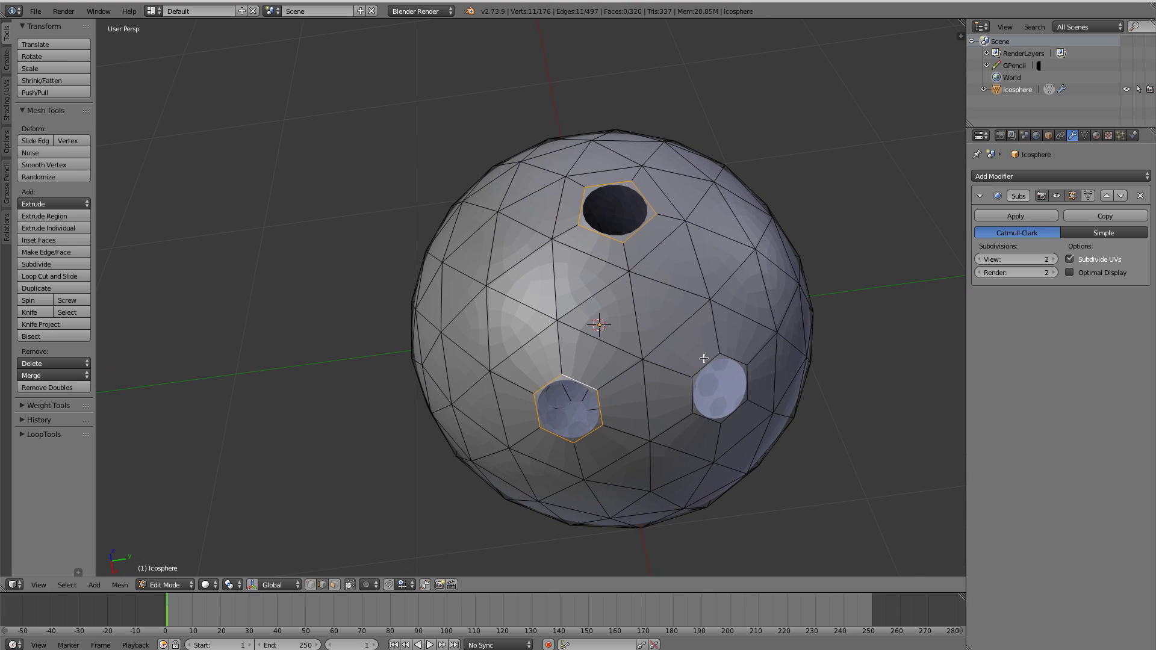
pyautogui.press('f')
# Inset the three filled faces by about 0.012, and inset them again with zero thickness and a depth of about -0.009
pyautogui.press('i')
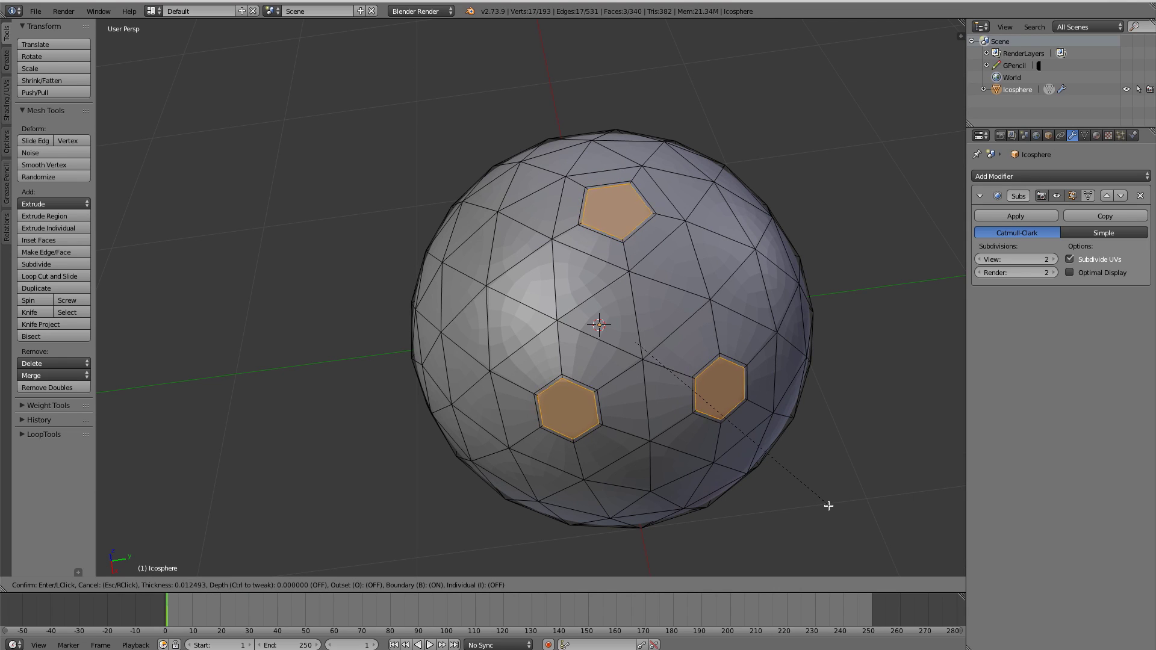
pyautogui.click(830, 507)
pyautogui.press('i')
pyautogui.press('ctrl')
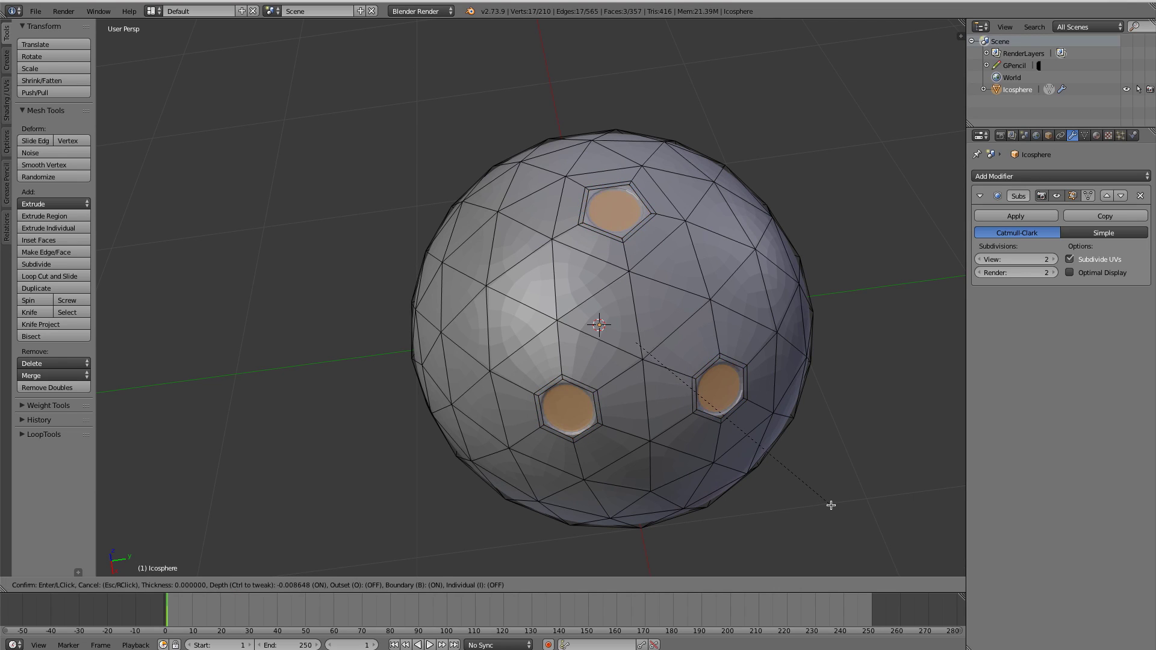
pyautogui.click(832, 505)
# Sink the three faces with an inset about -0.22 deep, and inset the hole floors by about 0.067 with about -0.027 depth
pyautogui.press('i')
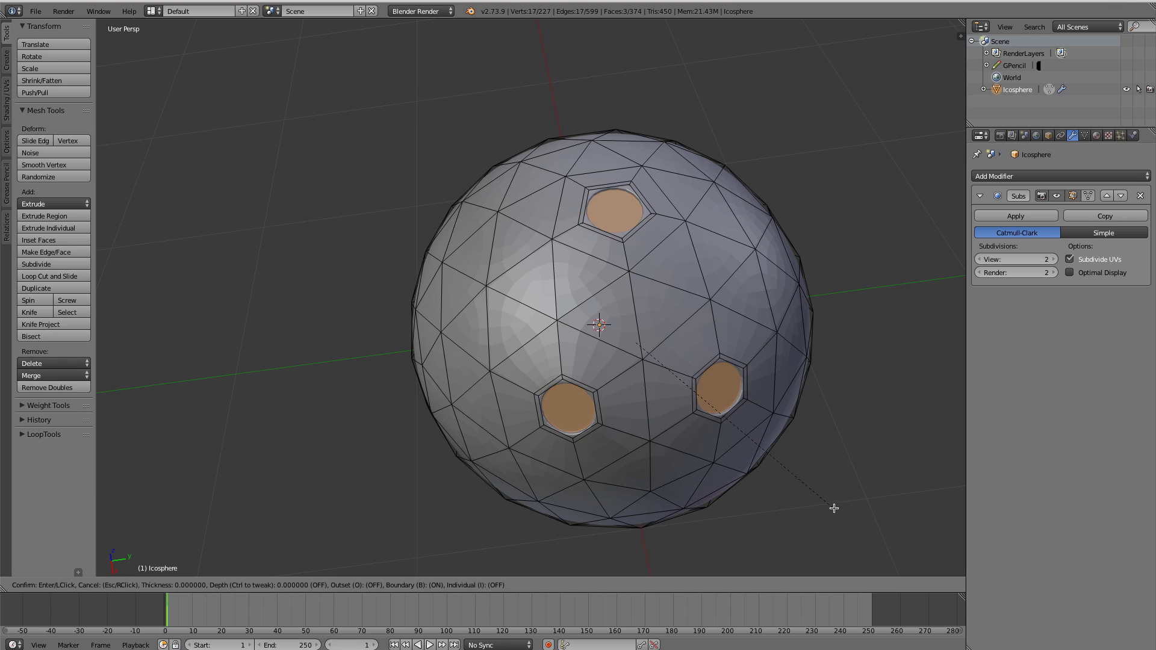
pyautogui.press('ctrl')
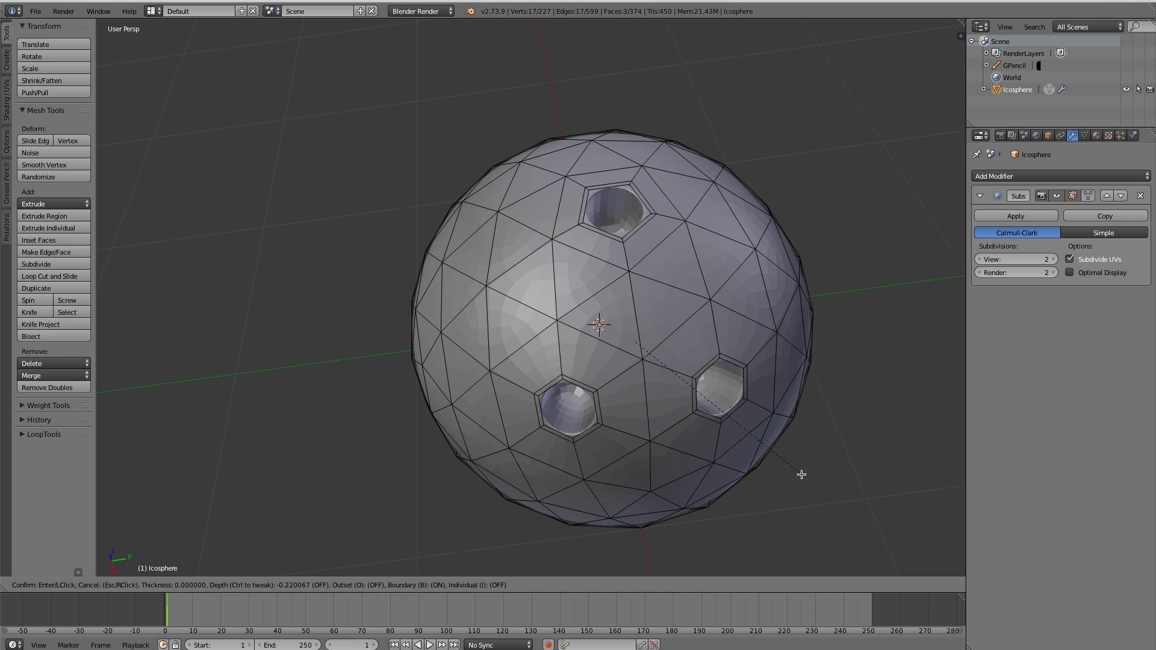
pyautogui.click(810, 482)
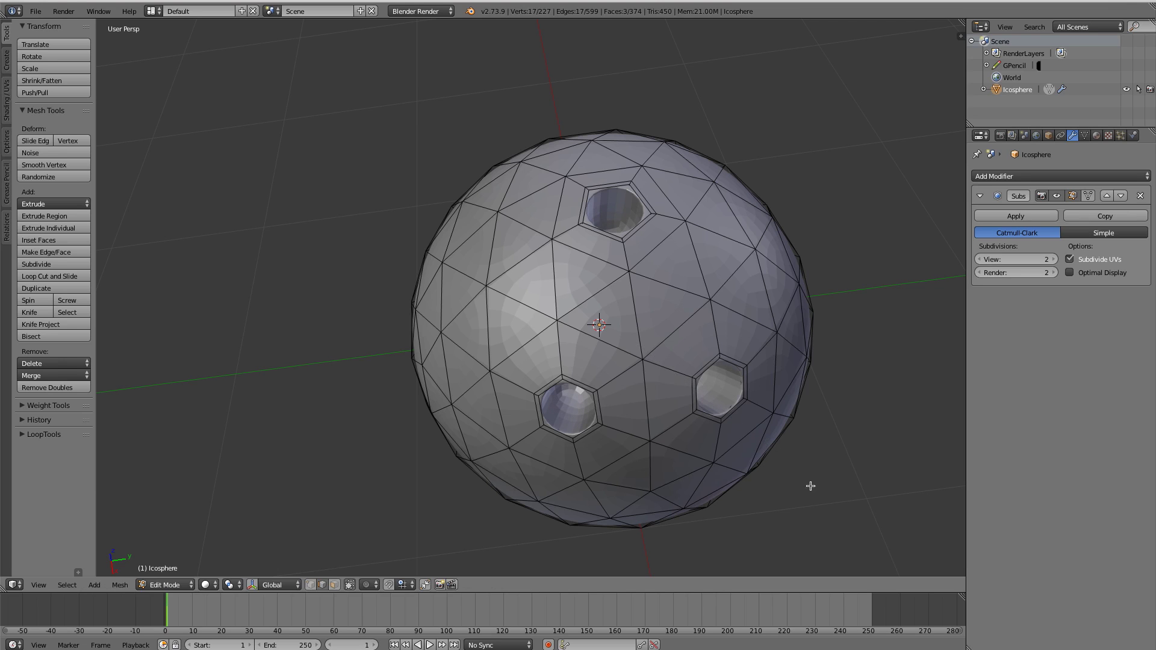
pyautogui.press('i')
pyautogui.press('ctrl')
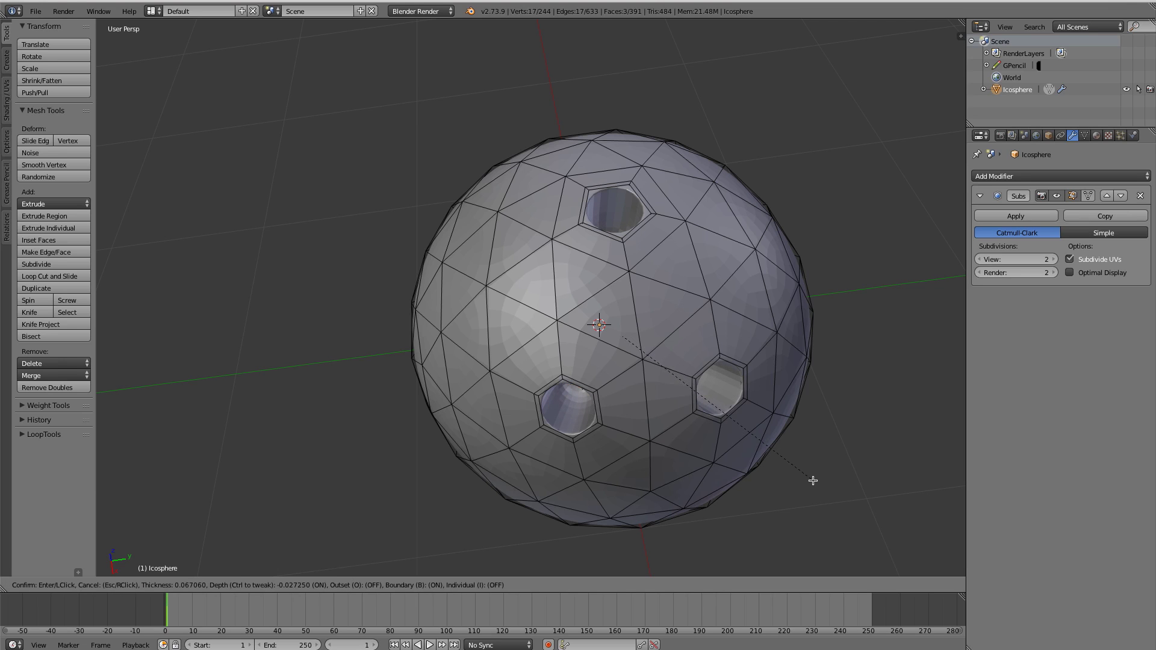
pyautogui.click(813, 480)
# Inspect the three recessed holes from several angles in both Object Mode and Edit Mode
pyautogui.moveTo(566, 416); pyautogui.dragTo(587, 350, button='middle')
pyautogui.press('Tab')
pyautogui.scroll(-5, 587, 350)
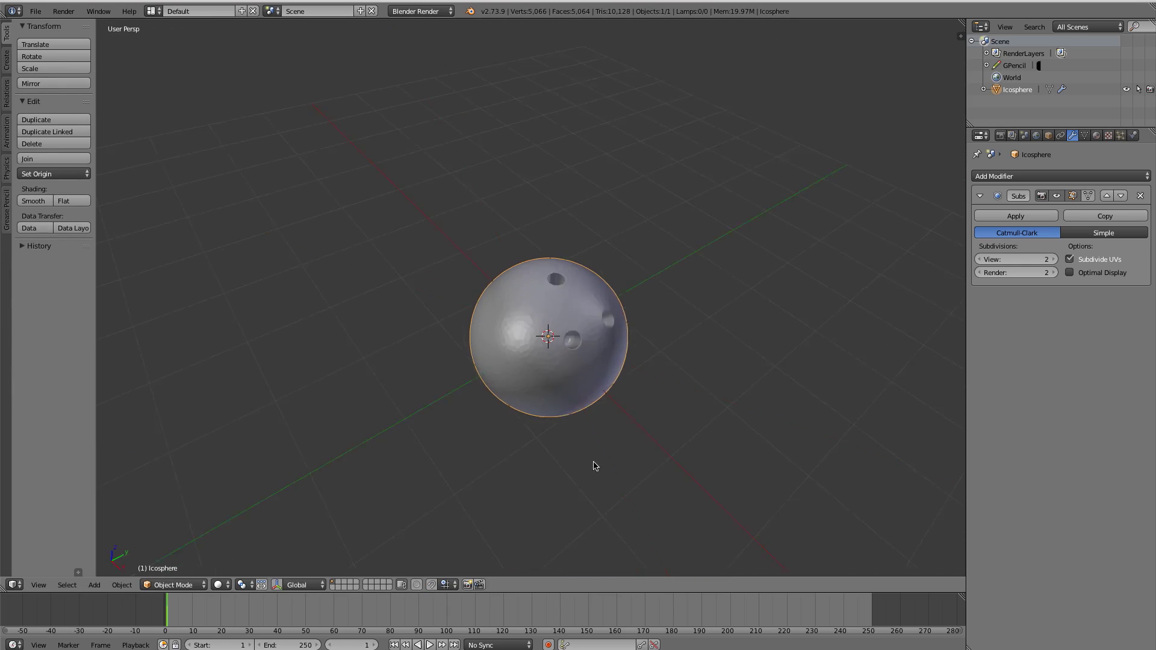
pyautogui.moveTo(595, 465); pyautogui.dragTo(369, 400, button='middle')
pyautogui.scroll(3, 469, 446)
pyautogui.press('Tab')
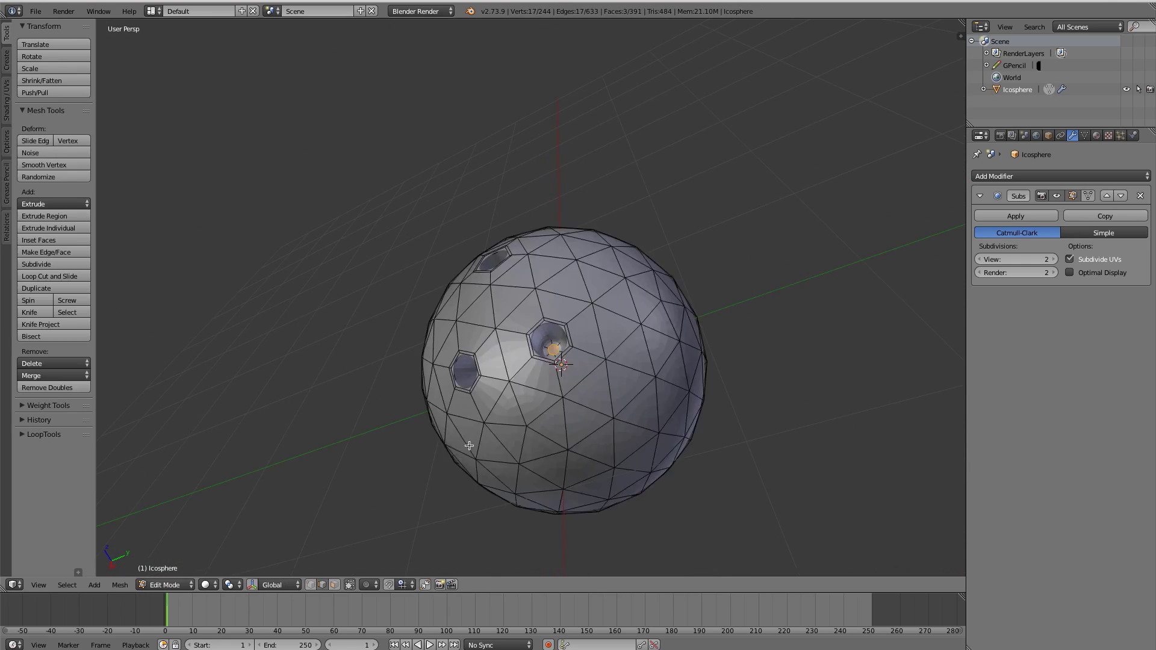
pyautogui.moveTo(469, 445); pyautogui.dragTo(514, 340, button='middle')
pyautogui.press('Tab')
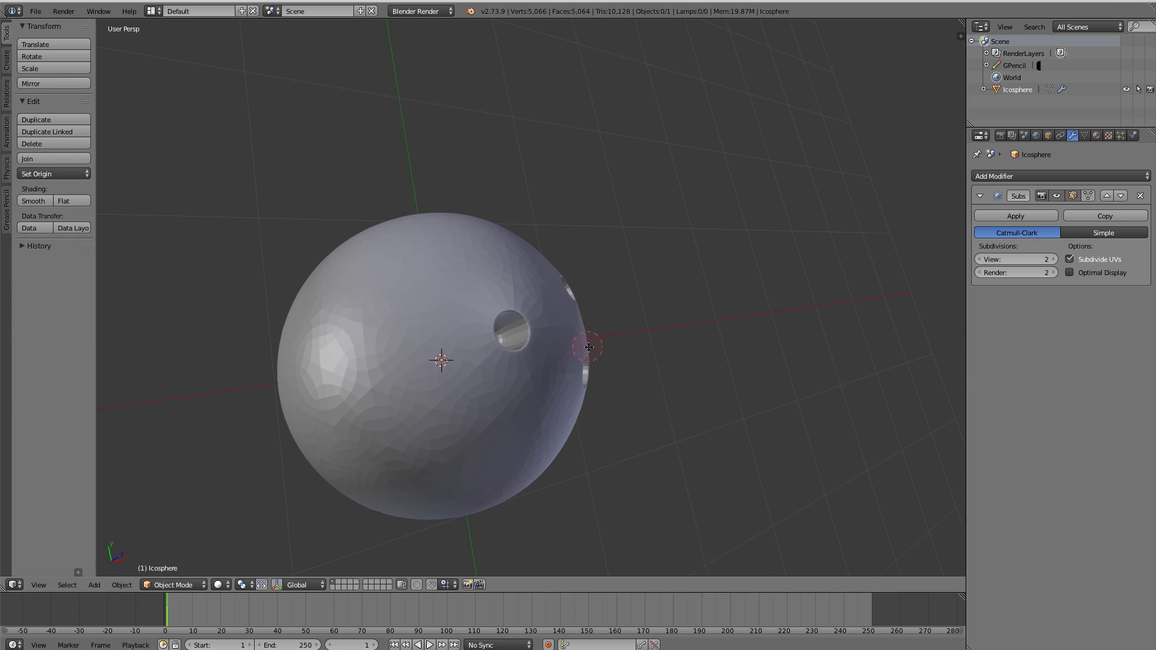
# Apply smooth shading to the sphere with the three holes and switch to the top view
pyautogui.rightClick(412, 387)
pyautogui.click(33, 201)
pyautogui.moveTo(322, 361); pyautogui.dragTo(612, 370, button='middle')
pyautogui.press('KP_7')
pyautogui.hotkey('shift', 'a')
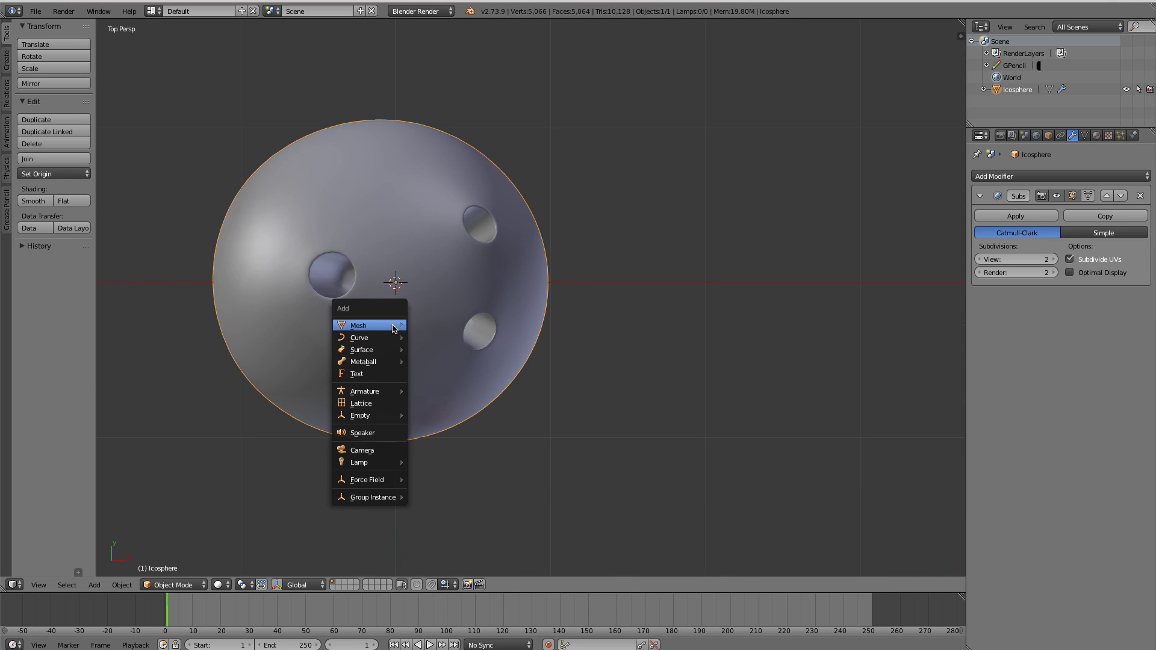
pyautogui.moveTo(392, 325)
pyautogui.click(447, 371)
pyautogui.press('g')
pyautogui.press('x')
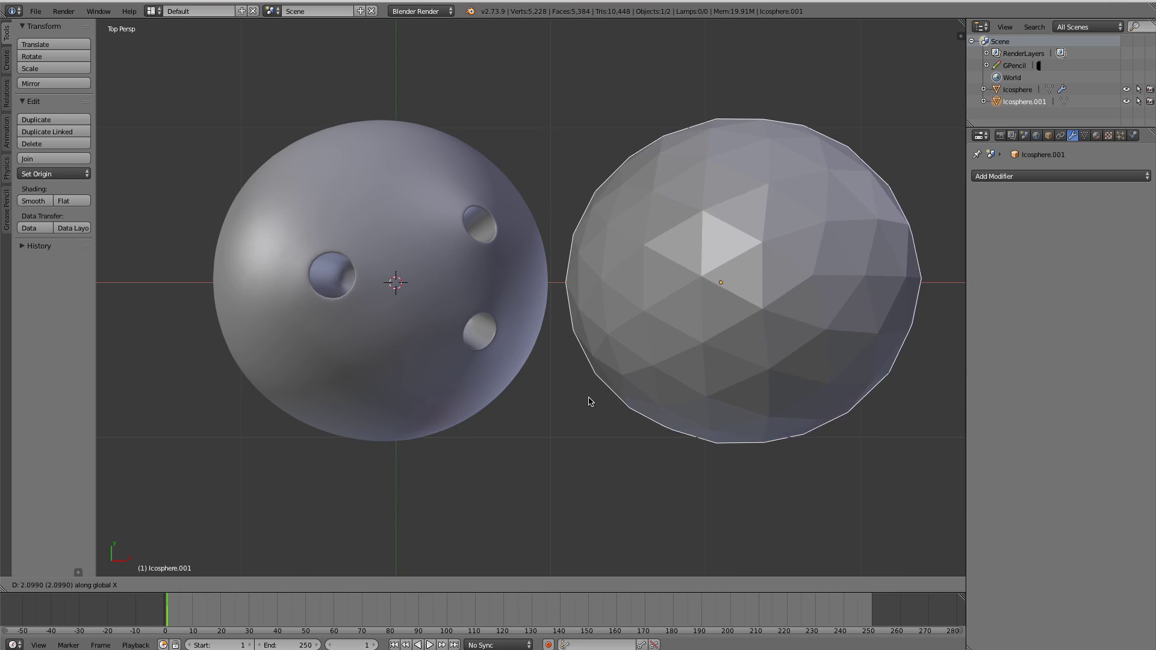
pyautogui.click(607, 401)
pyautogui.press('F6')
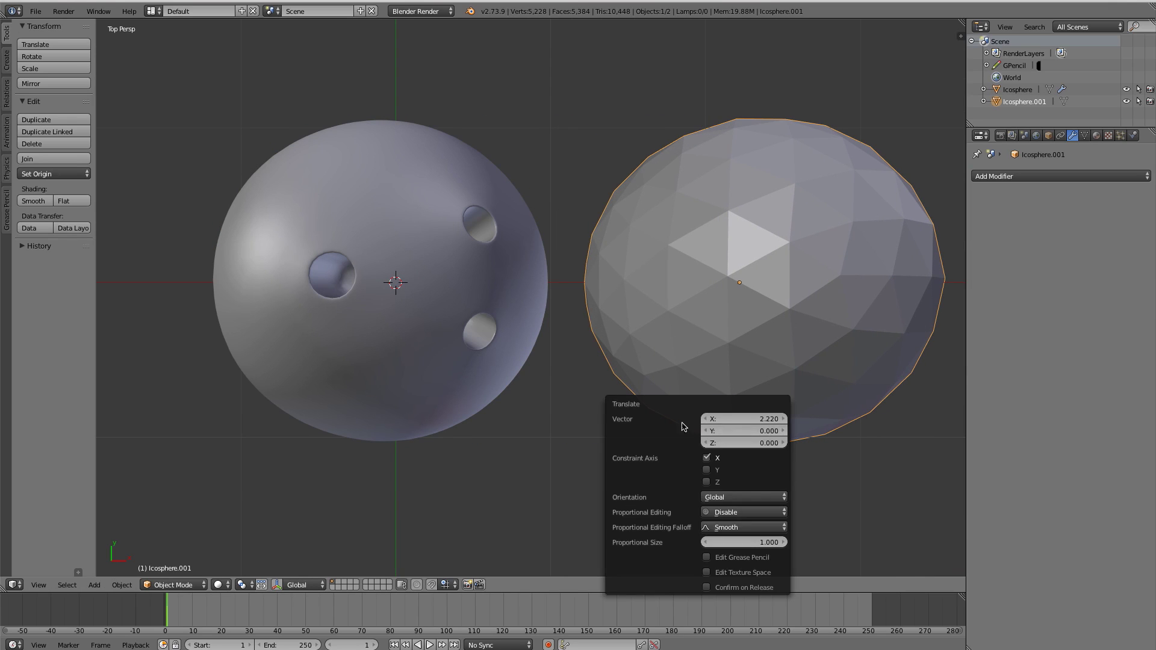
pyautogui.press('x')
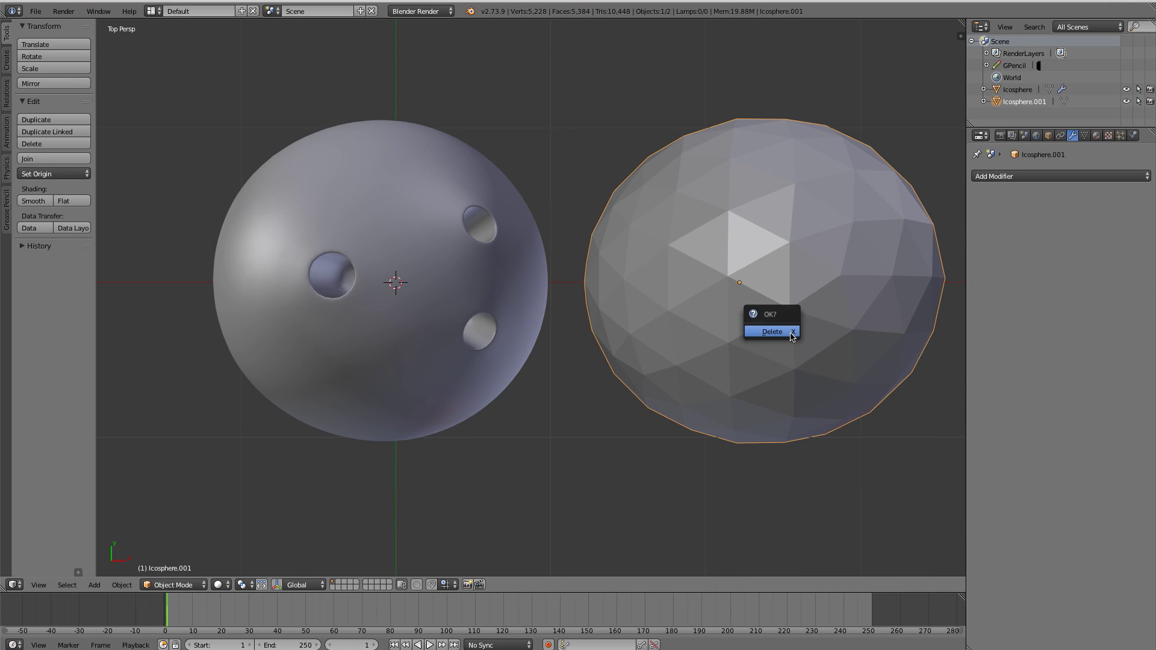
pyautogui.click(792, 335)
# Add a finer ico sphere with 1,280 faces and move it about 2.2 units along X, beside the first sphere
pyautogui.hotkey('shift', 'a')
pyautogui.moveTo(793, 334)
pyautogui.click(839, 385)
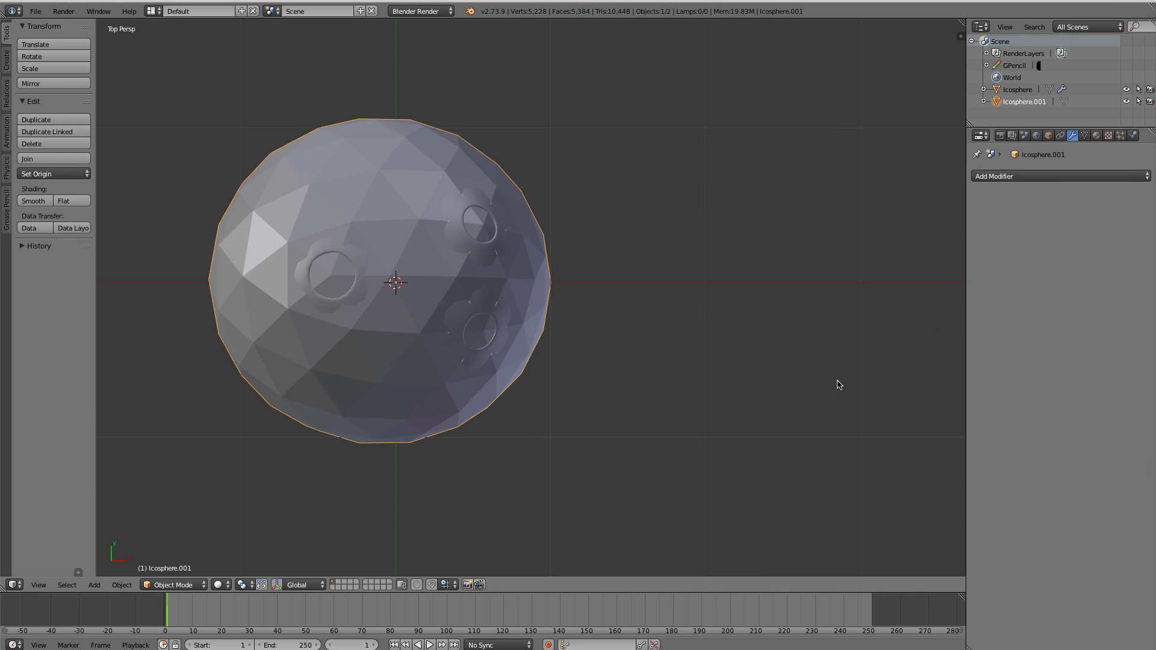
pyautogui.press('F6')
pyautogui.press('g')
pyautogui.press('x')
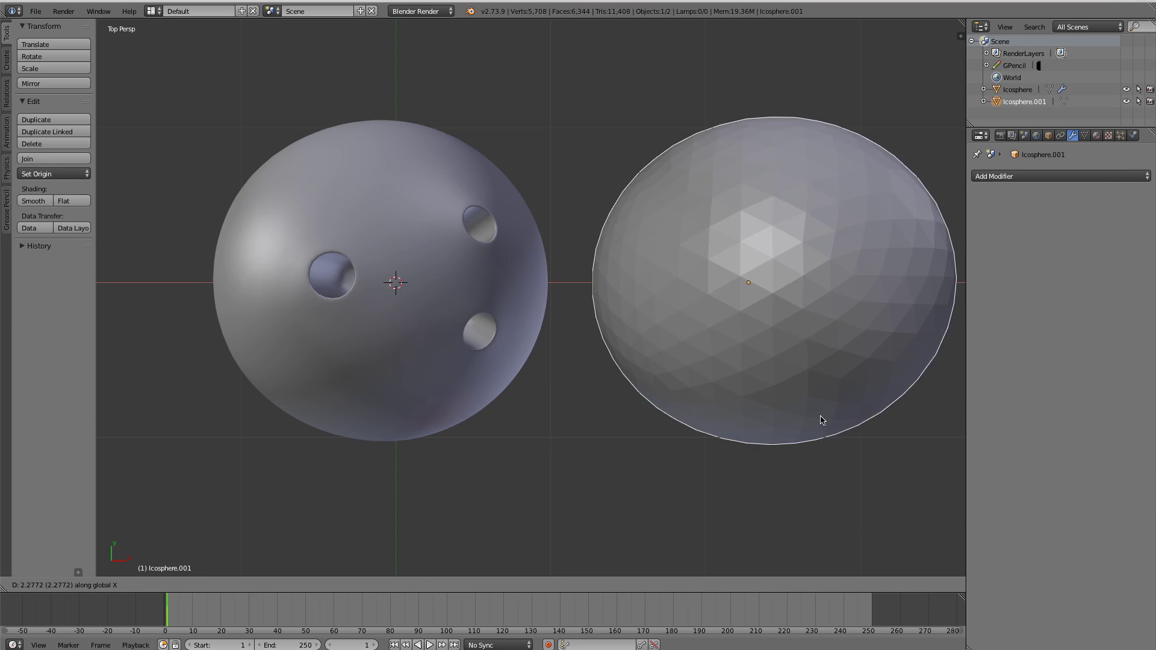
pyautogui.click(811, 409)
# Put the new ico sphere in Edit Mode with face selection in orthographic view, and clear the selection
pyautogui.keyDown('shift'); pyautogui.moveTo(795, 371); pyautogui.dragTo(690, 369, button='middle'); pyautogui.keyUp('shift')
pyautogui.press('Tab')
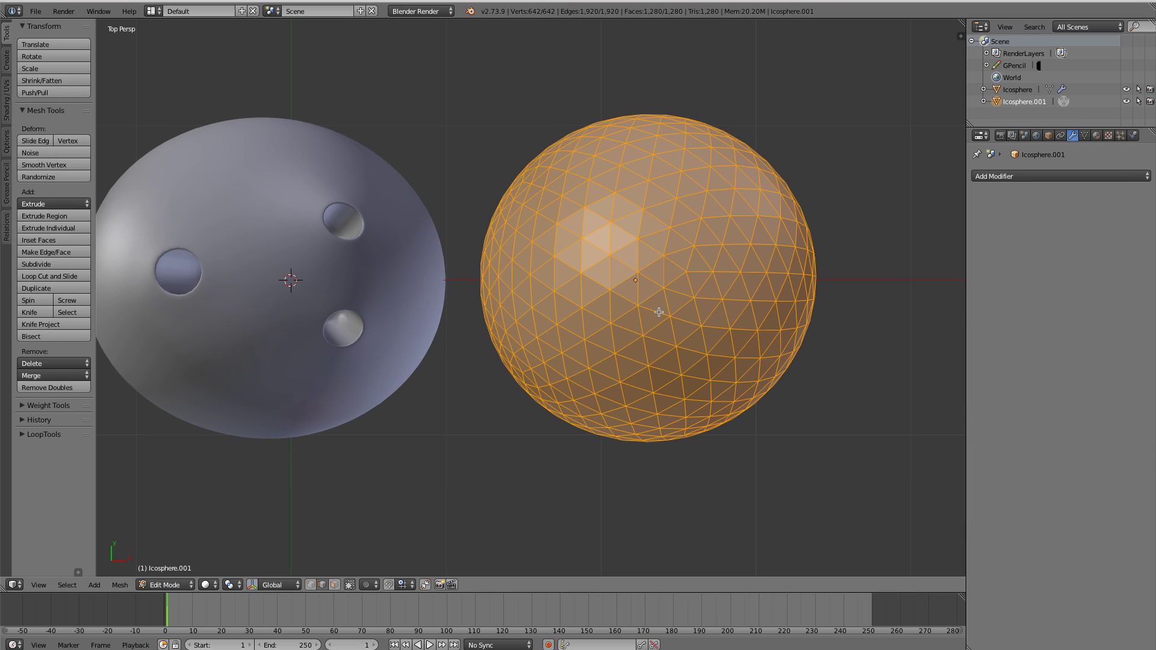
pyautogui.hotkey('ctrl', 'Tab')
pyautogui.click(632, 277)
pyautogui.scroll(-8, 635, 324)
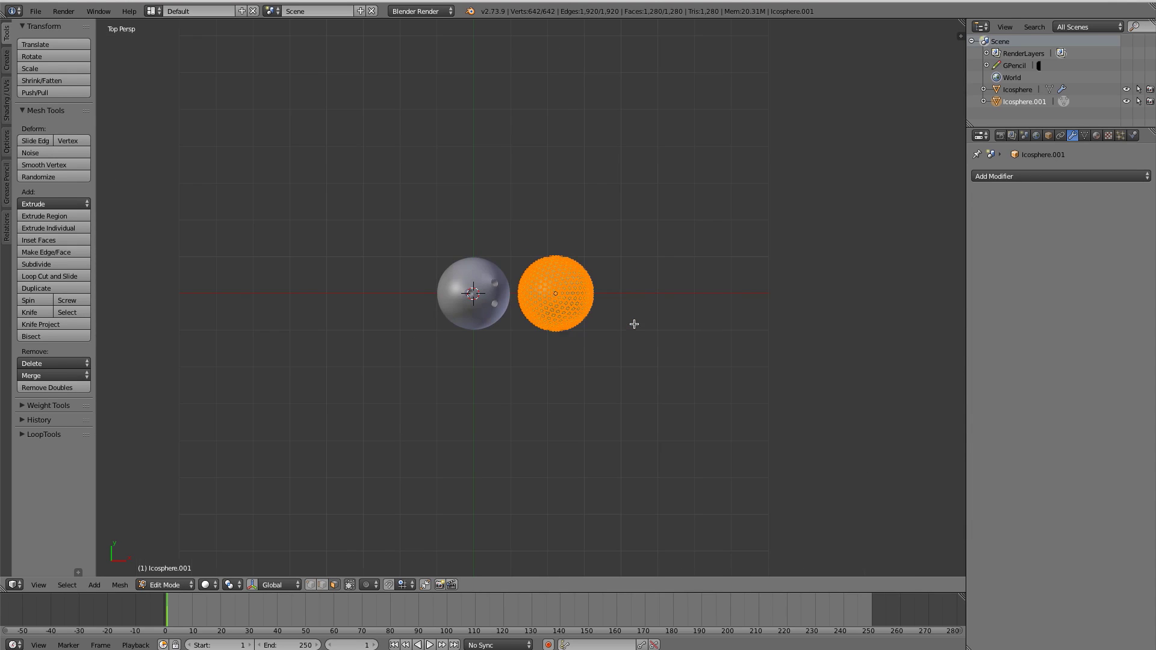
pyautogui.press('KP_5')
pyautogui.scroll(8, 562, 333)
pyautogui.press('a')
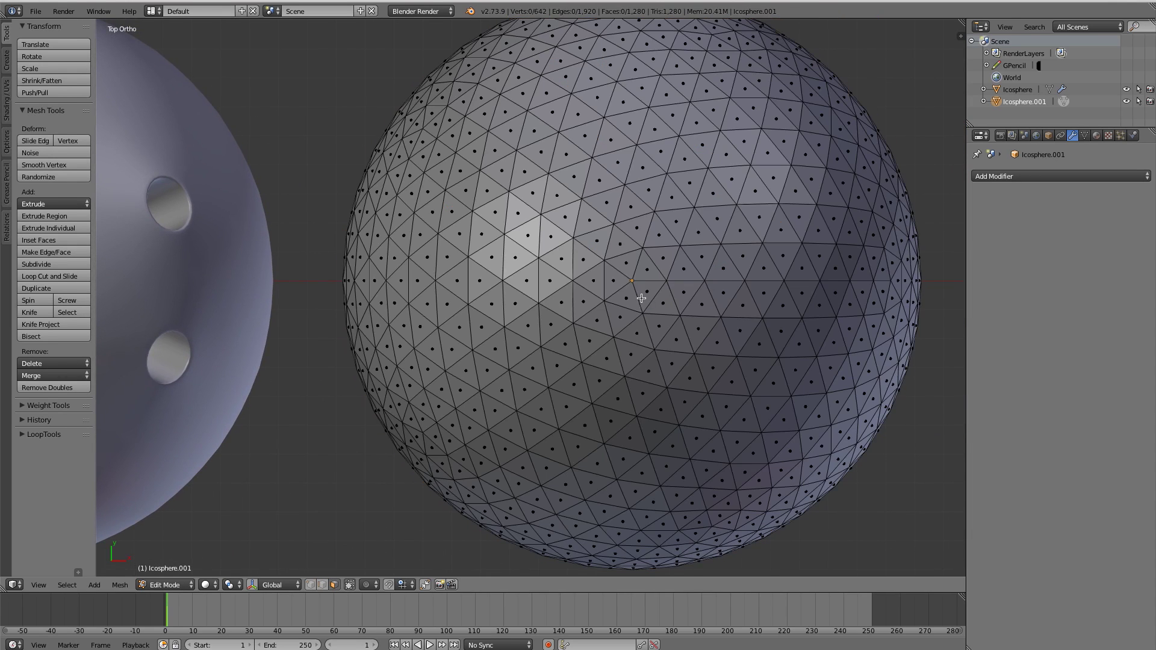
# Select the five triangles around the ico sphere's top pole and grow the pentagon selection by one ring
pyautogui.rightClick(628, 265)
pyautogui.keyDown('shift'); pyautogui.rightClick(646, 269); pyautogui.keyUp('shift')
pyautogui.keyDown('shift'); pyautogui.rightClick(646, 294); pyautogui.keyUp('shift')
pyautogui.keyDown('shift'); pyautogui.rightClick(628, 299); pyautogui.keyUp('shift')
pyautogui.keyDown('shift'); pyautogui.rightClick(615, 281); pyautogui.keyUp('shift')
pyautogui.scroll(-3, 644, 291)
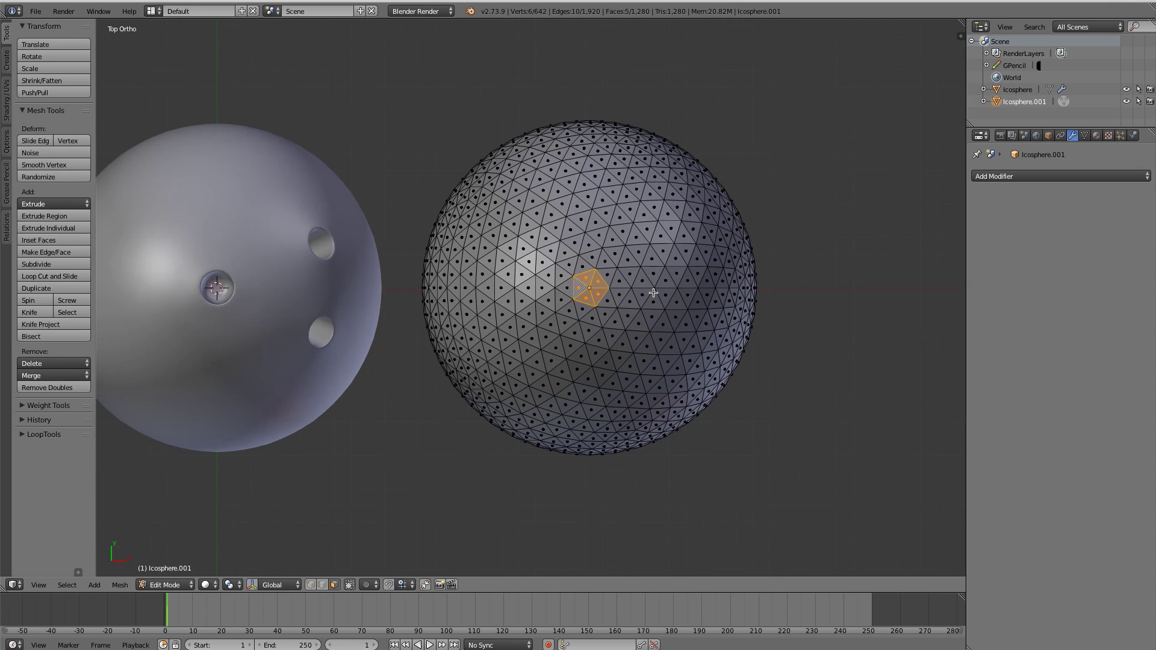
pyautogui.scroll(2, 600, 277)
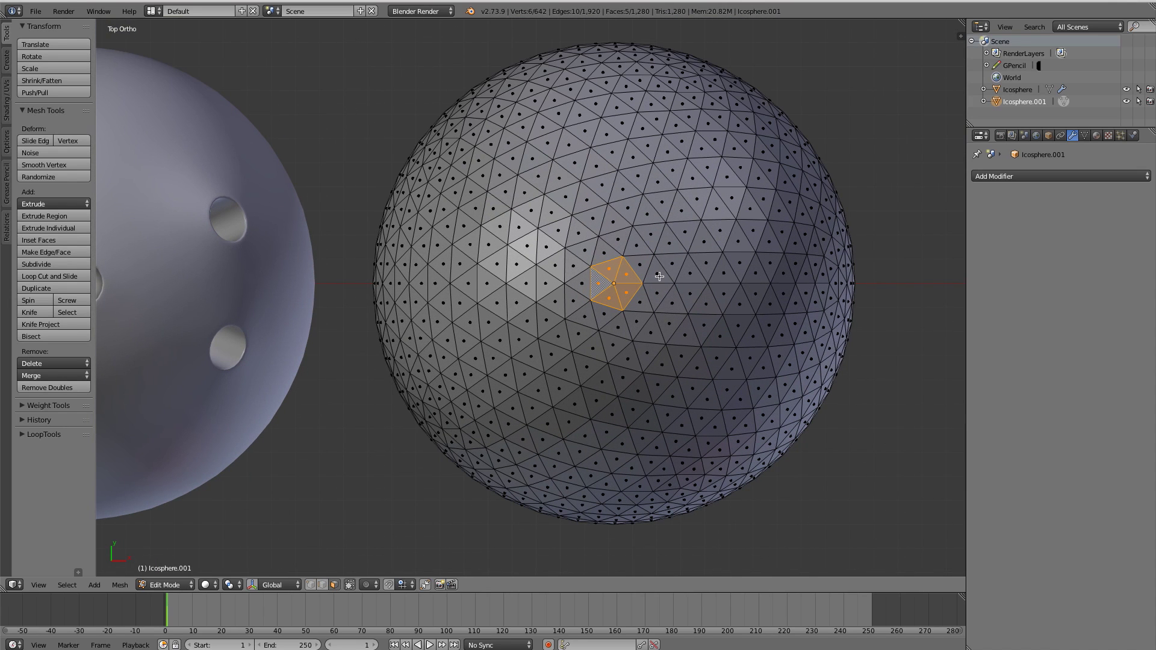
pyautogui.press('ctrl+KP_Add')
pyautogui.scroll(-3, 679, 284)
pyautogui.scroll(3, 703, 291)
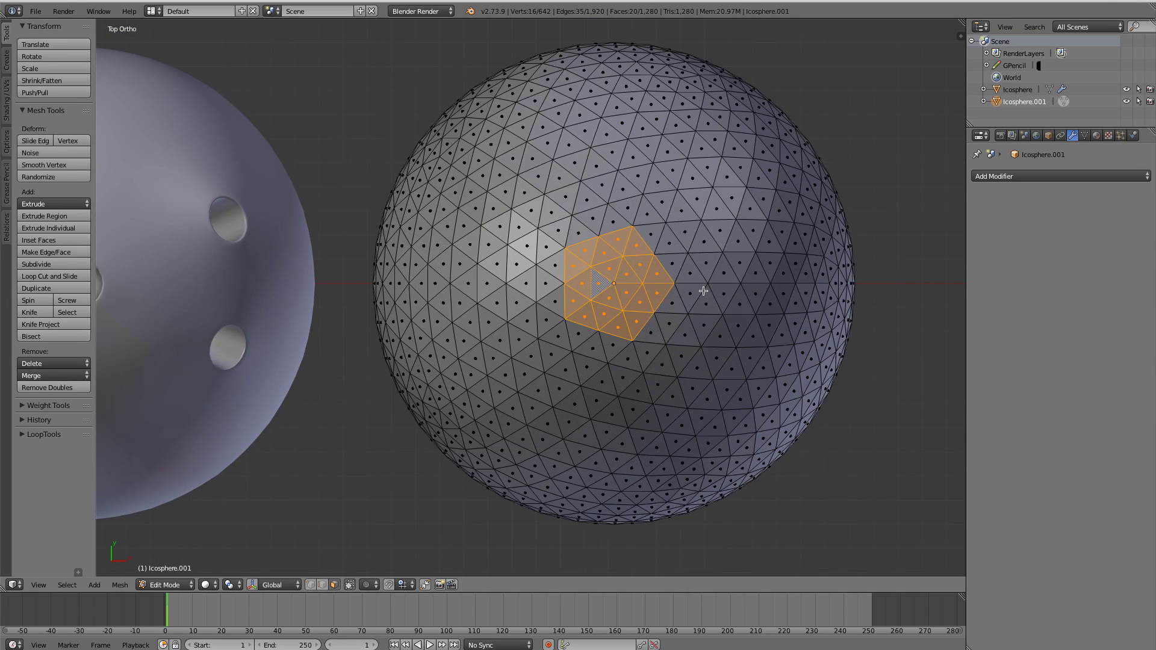
# Add a hexagon of six triangles on the +X side of the enlarged pentagon to the selection
pyautogui.keyDown('shift'); pyautogui.moveTo(673, 284); pyautogui.dragTo(568, 276, button='middle'); pyautogui.keyUp('shift')
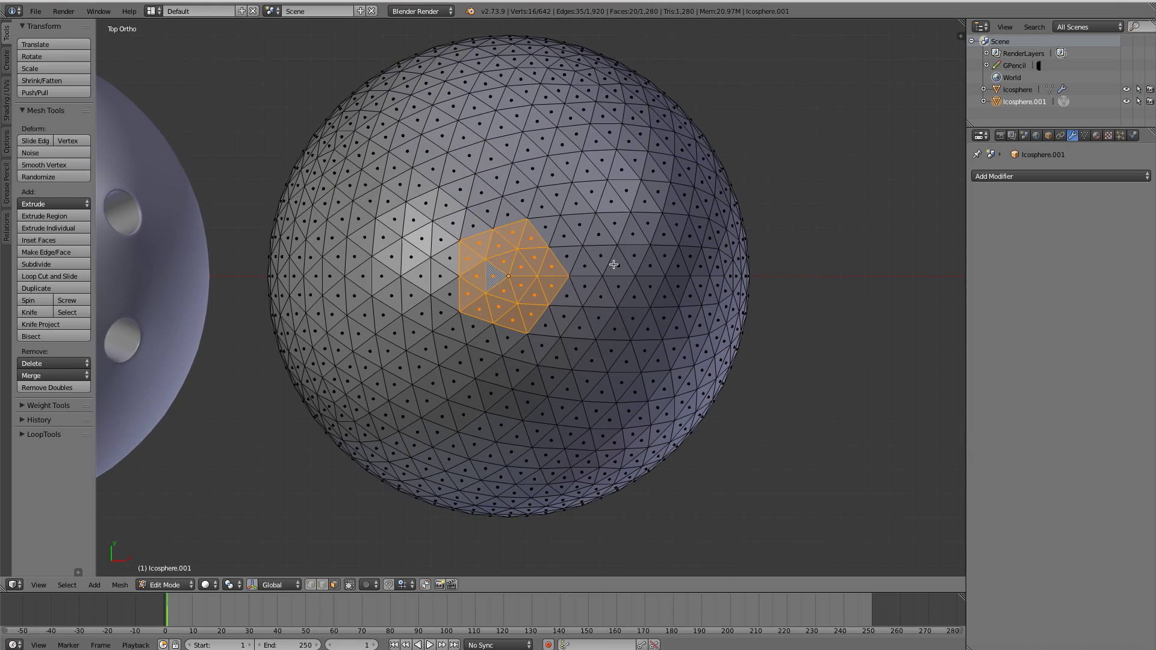
pyautogui.keyDown('shift'); pyautogui.click(648, 224); pyautogui.keyUp('shift')
pyautogui.keyDown('shift'); pyautogui.click(634, 256); pyautogui.keyUp('shift')
pyautogui.keyDown('shift'); pyautogui.click(633, 235); pyautogui.keyUp('shift')
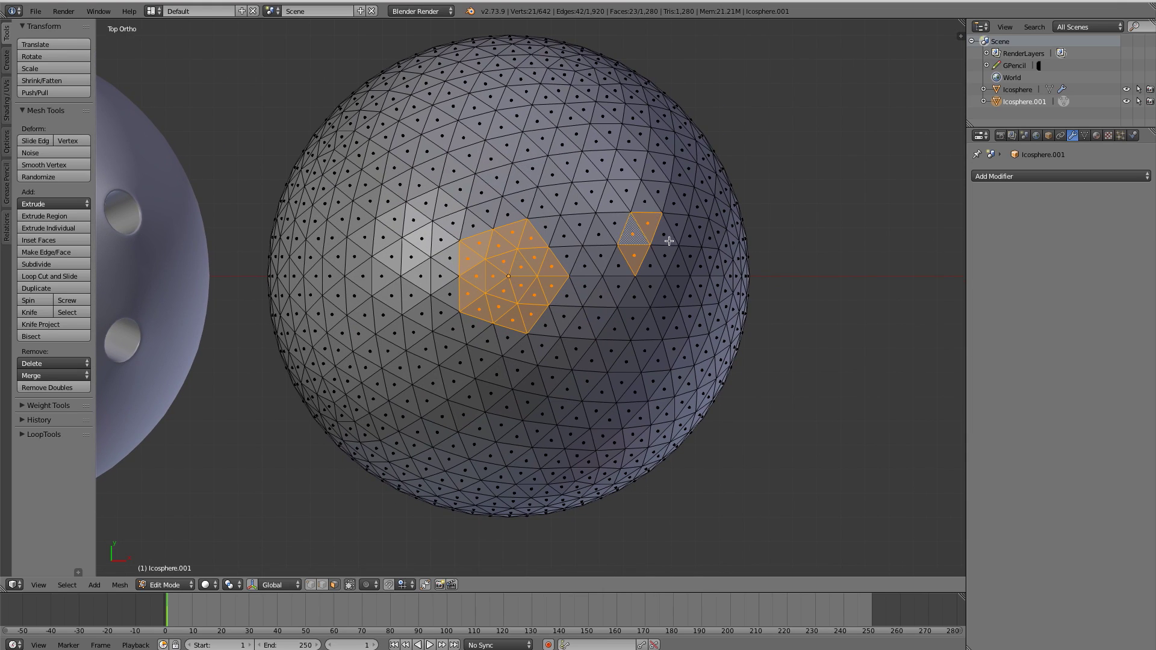
pyautogui.keyDown('shift'); pyautogui.click(663, 235); pyautogui.keyUp('shift')
pyautogui.keyDown('shift'); pyautogui.click(664, 256); pyautogui.keyUp('shift')
pyautogui.keyDown('shift'); pyautogui.click(648, 271); pyautogui.keyUp('shift')
# Try to add a second hexagon of triangles on the -Y side of the first one to the selection
pyautogui.keyDown('shift'); pyautogui.click(614, 330); pyautogui.keyUp('shift')
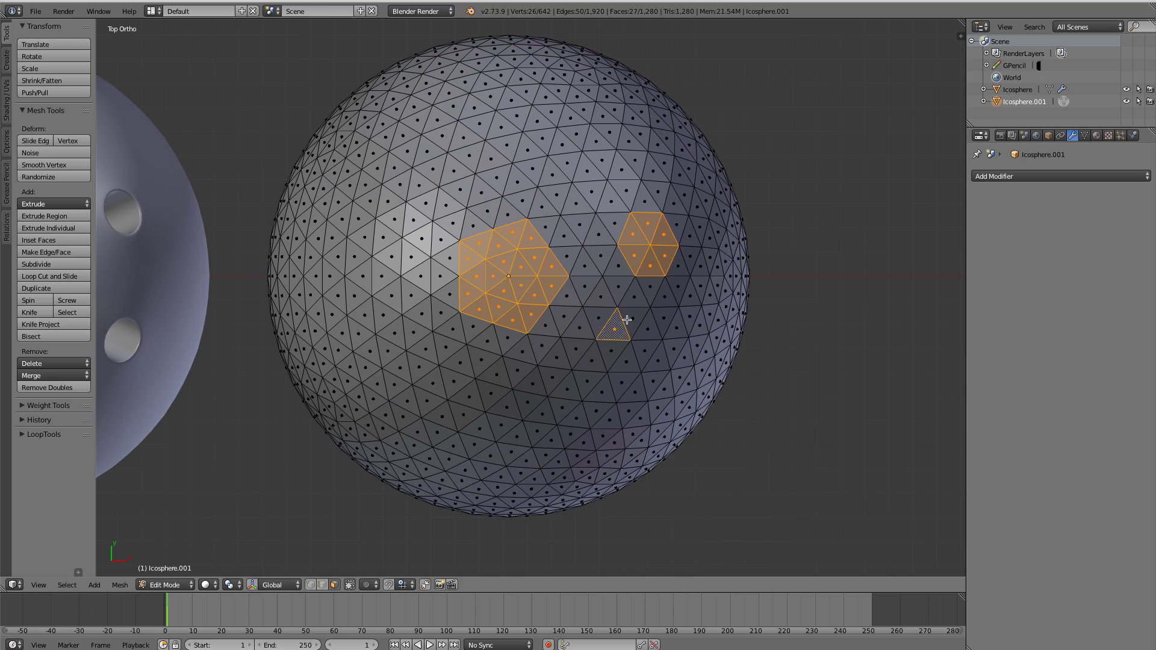
pyautogui.keyDown('shift'); pyautogui.click(633, 319); pyautogui.keyUp('shift')
pyautogui.keyDown('shift'); pyautogui.click(649, 330); pyautogui.keyUp('shift')
pyautogui.keyDown('shift'); pyautogui.click(645, 351); pyautogui.keyUp('shift')
pyautogui.keyDown('shift'); pyautogui.click(627, 362); pyautogui.keyUp('shift')
pyautogui.keyDown('shift'); pyautogui.click(592, 361); pyautogui.keyUp('shift')
pyautogui.keyDown('shift'); pyautogui.rightClick(612, 357); pyautogui.keyUp('shift')
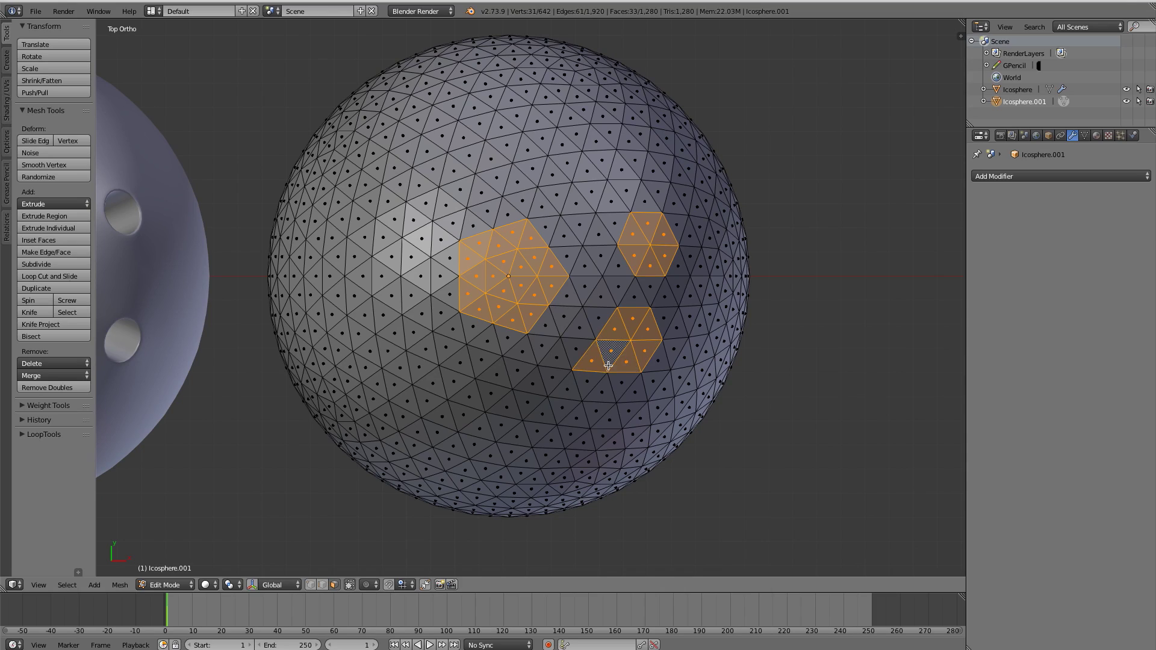
pyautogui.keyDown('shift'); pyautogui.rightClick(593, 363); pyautogui.keyUp('shift')
# Start a new selection with a six-triangle hexagon on the ico sphere's +X side and return to the top view
pyautogui.scroll(-1, 528, 440)
pyautogui.moveTo(529, 440); pyautogui.dragTo(624, 364, button='middle')
pyautogui.click(613, 342)
pyautogui.keyDown('shift'); pyautogui.click(604, 357); pyautogui.keyUp('shift')
pyautogui.keyDown('shift'); pyautogui.click(613, 374); pyautogui.keyUp('shift')
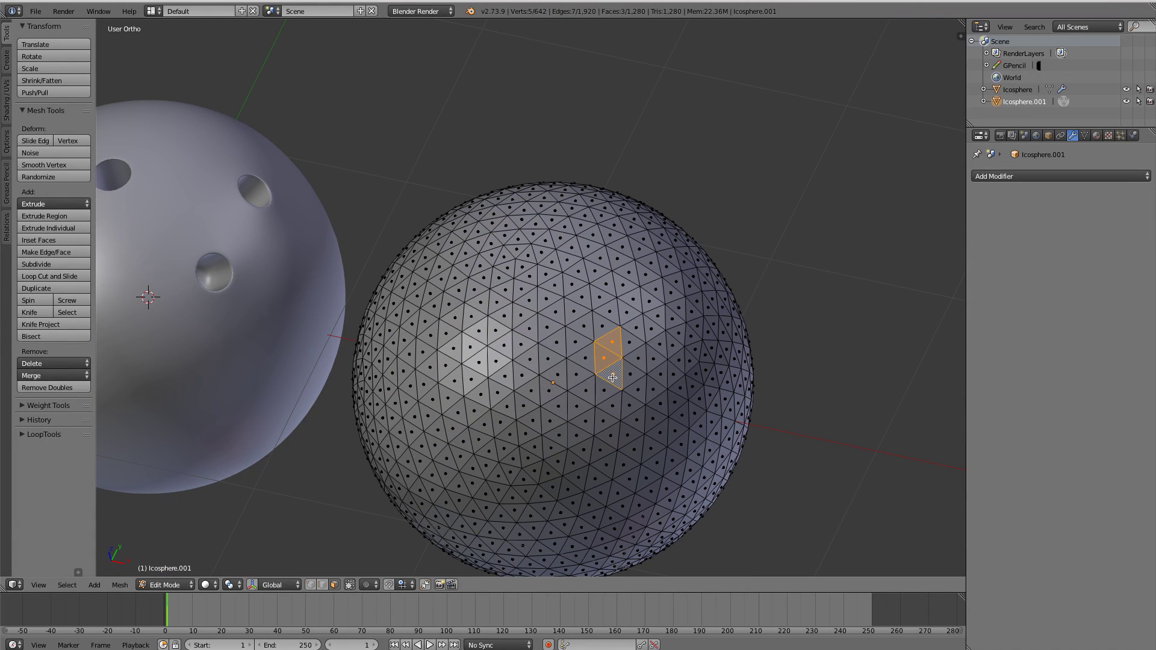
pyautogui.keyDown('shift'); pyautogui.click(638, 358); pyautogui.keyUp('shift')
pyautogui.keyDown('shift'); pyautogui.click(629, 374); pyautogui.keyUp('shift')
pyautogui.keyDown('shift'); pyautogui.click(630, 342); pyautogui.keyUp('shift')
pyautogui.press('KP_7')
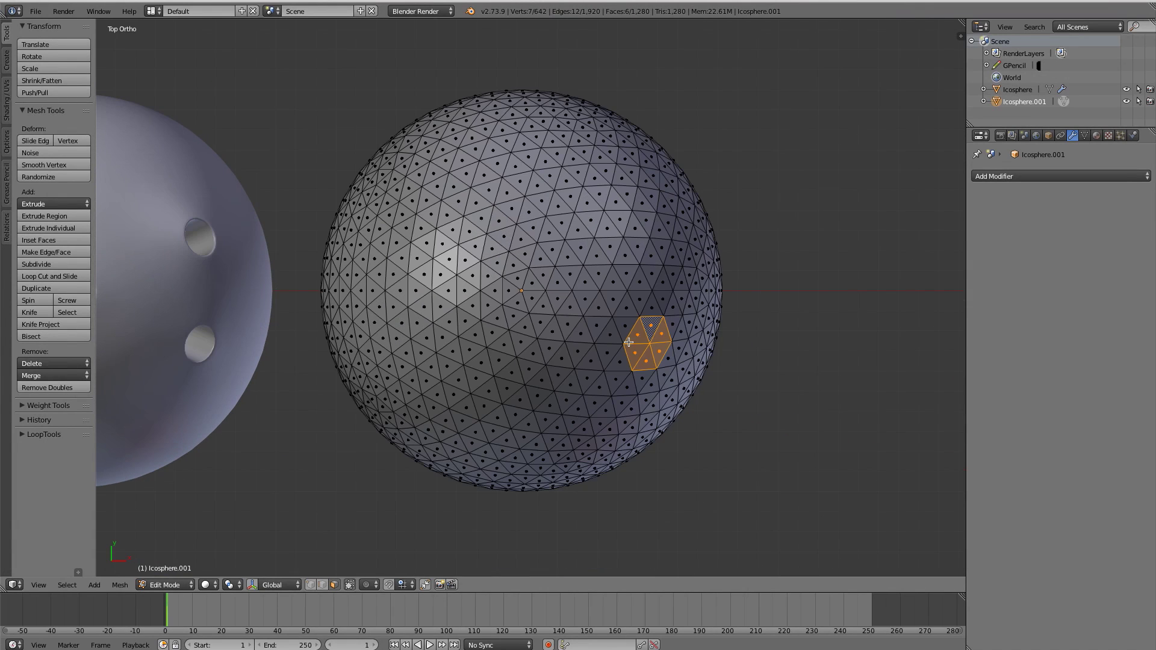
# Add a second six-triangle hexagon and the central pentagon enlarged by one ring to the selection
pyautogui.keyDown('shift'); pyautogui.click(651, 259); pyautogui.keyUp('shift')
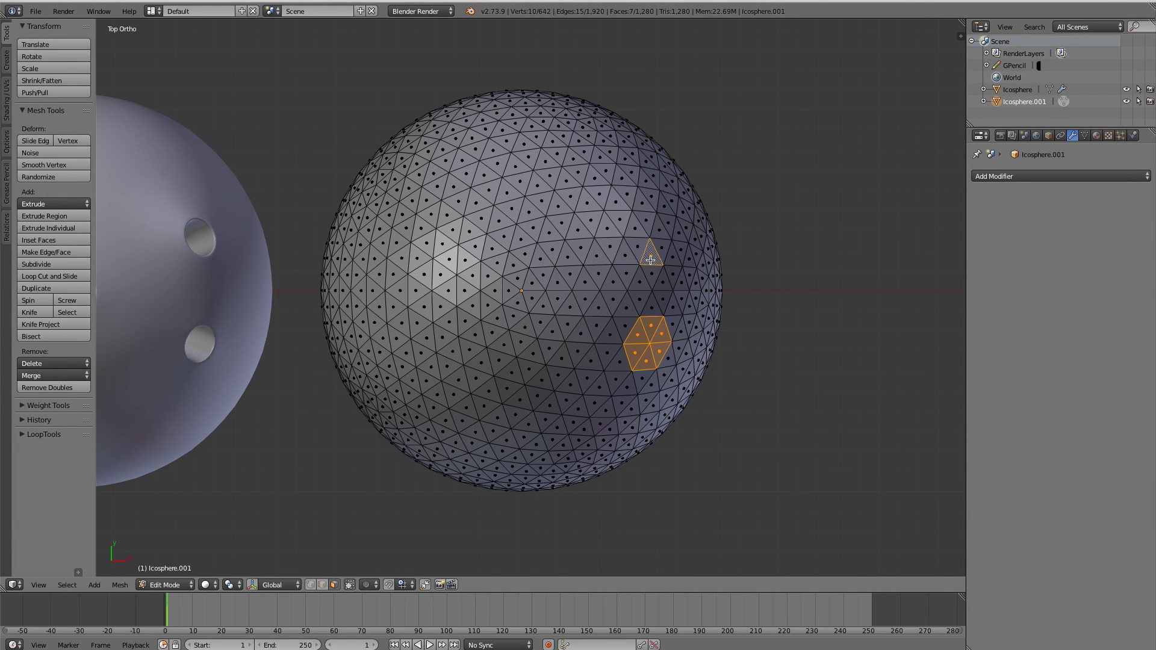
pyautogui.keyDown('shift'); pyautogui.click(679, 251); pyautogui.keyUp('shift')
pyautogui.keyDown('shift'); pyautogui.click(673, 277); pyautogui.keyUp('shift')
pyautogui.keyDown('shift'); pyautogui.click(663, 282); pyautogui.keyUp('shift')
pyautogui.keyDown('shift'); pyautogui.click(651, 274); pyautogui.keyUp('shift')
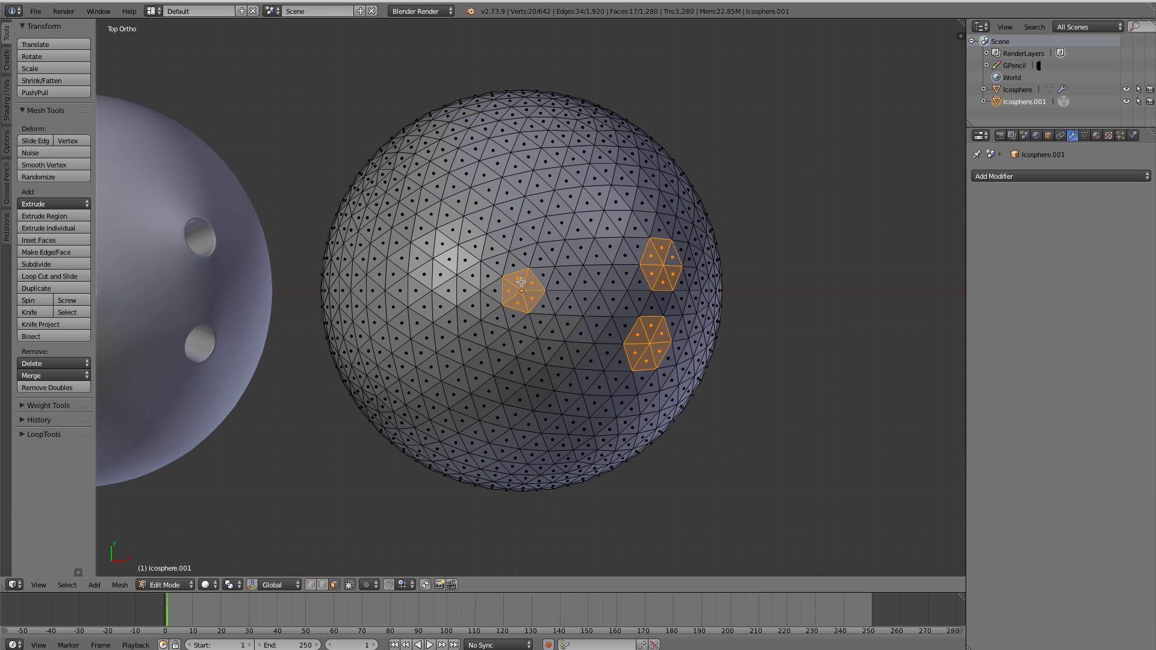
pyautogui.moveTo(528, 285)
pyautogui.mouseDown()
pyautogui.moveTo(509, 266)
pyautogui.moveTo(501, 310)
pyautogui.moveTo(536, 294)
pyautogui.mouseUp()
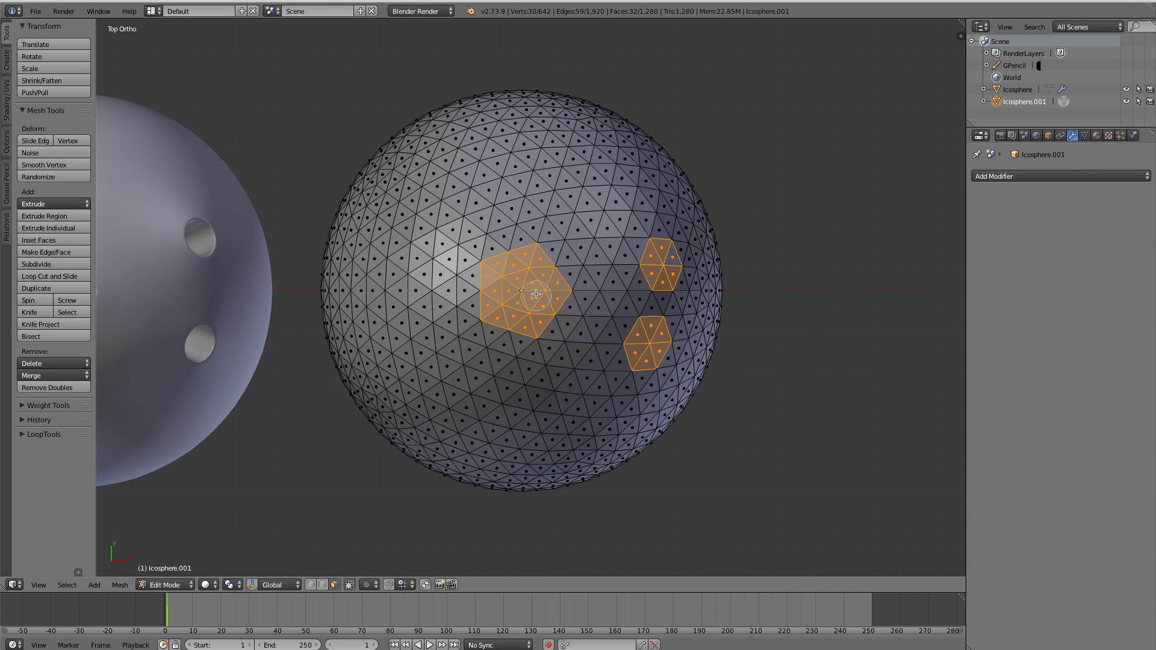
# Inset the three selected face groups by about 0.027 and dissolve each group into a single face
pyautogui.press('i')
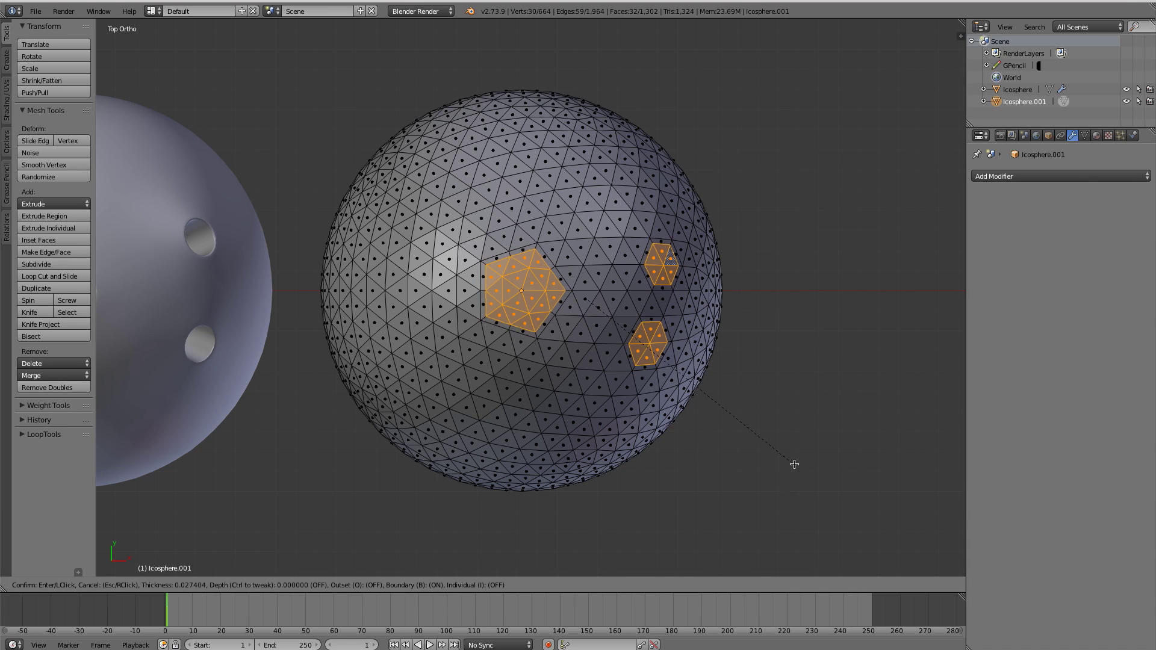
pyautogui.click(795, 464)
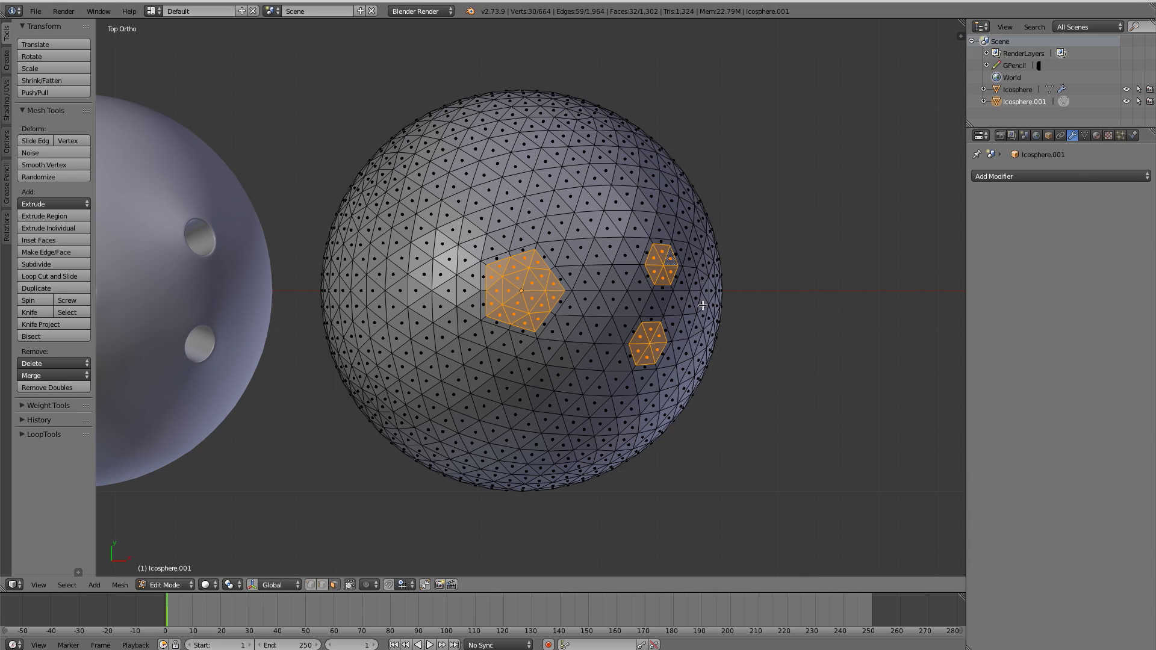
pyautogui.hotkey('ctrl', 'x')
# Switch the mesh selection to edge select mode, keeping the pentagon and the two hexagons selected
pyautogui.hotkey('ctrl', 'Tab')
pyautogui.click(485, 273)
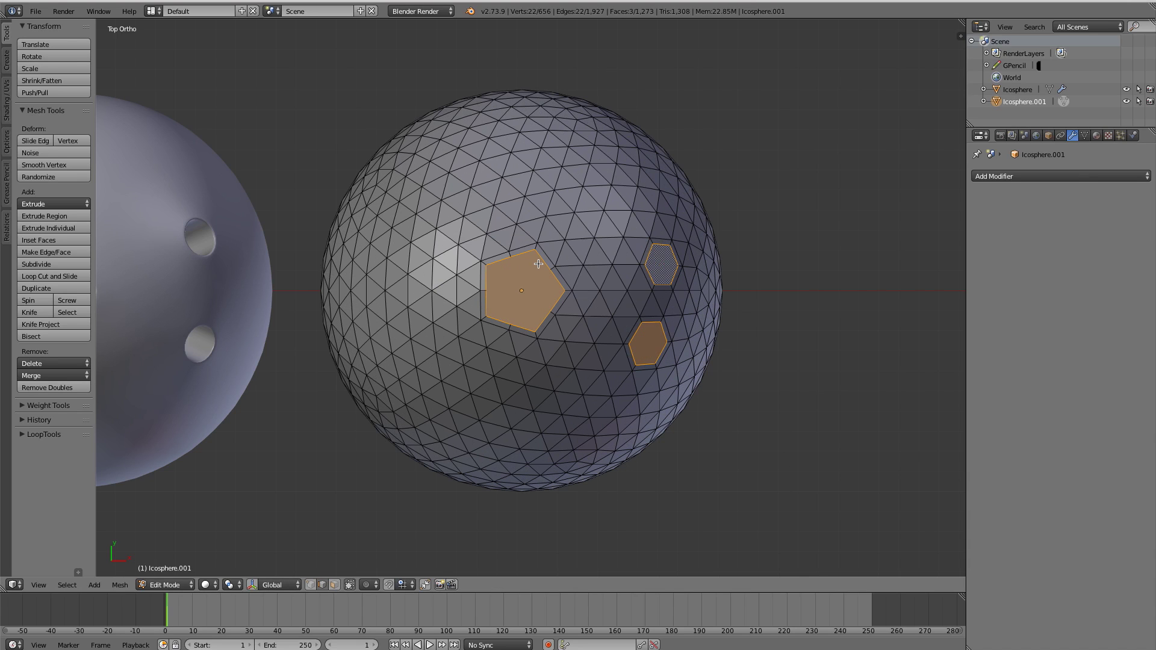
# Select the pentagon's border edge loop and round it with LoopTools Circle
pyautogui.keyDown('alt'); pyautogui.rightClick(539, 264); pyautogui.keyUp('alt')
pyautogui.press('w')
pyautogui.moveTo(569, 301)
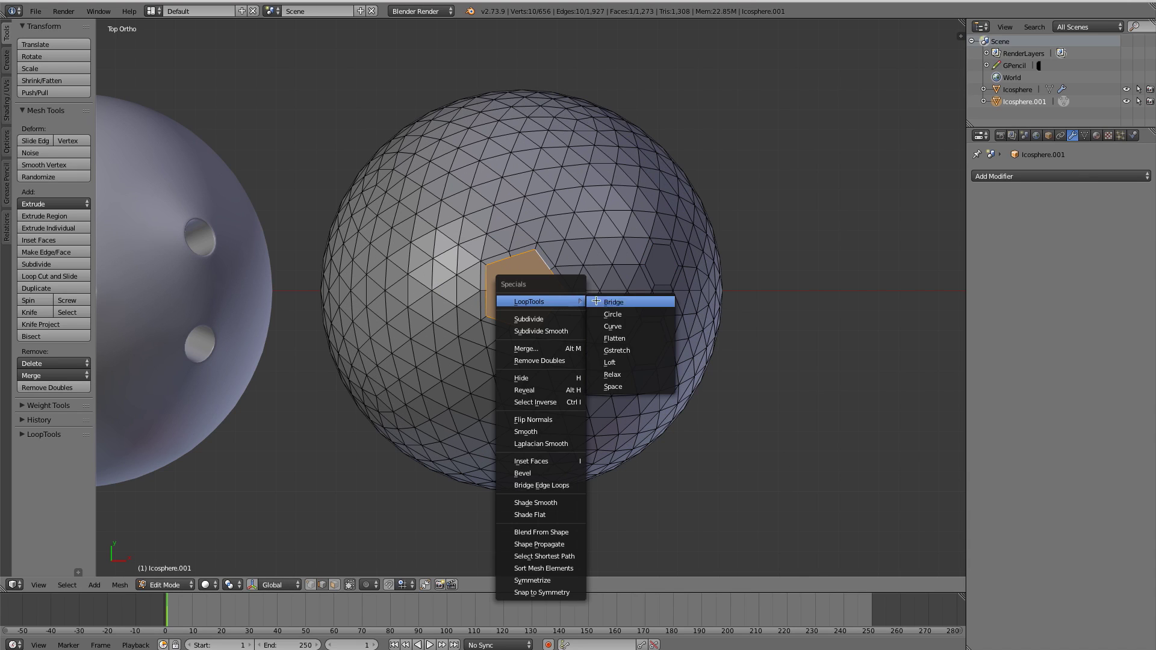
pyautogui.click(645, 314)
pyautogui.moveTo(537, 358)
pyautogui.mouseDown(button='middle')
pyautogui.moveTo(620, 380)
pyautogui.moveTo(557, 331)
pyautogui.moveTo(528, 357)
pyautogui.mouseUp(button='middle')
pyautogui.press('KP_7')
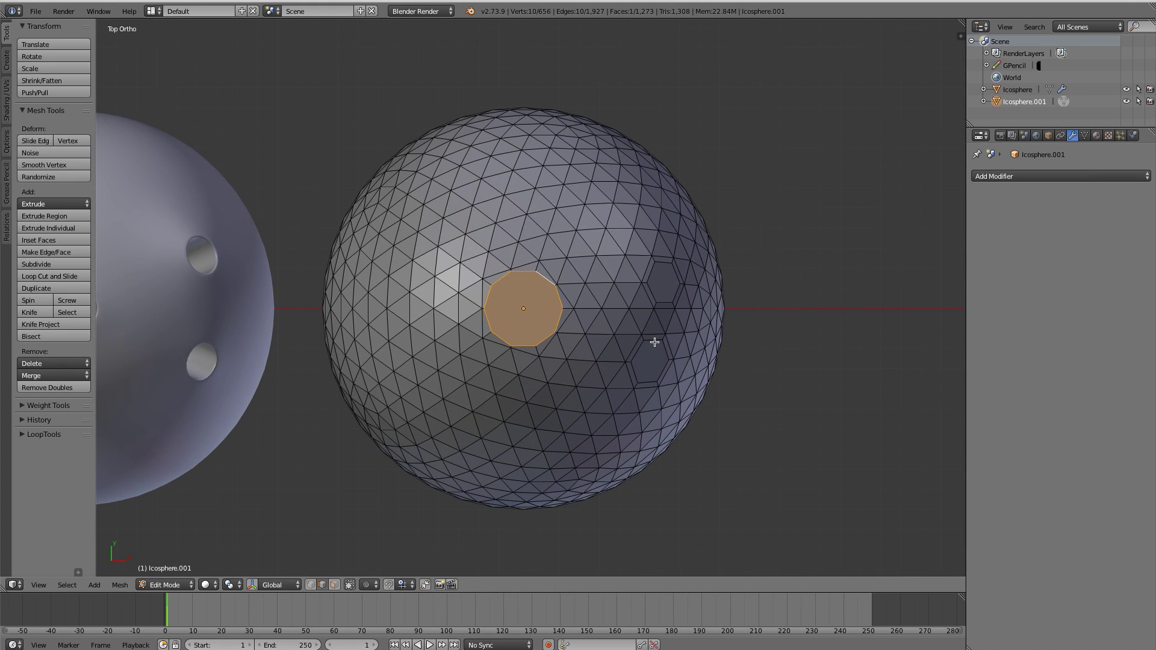
pyautogui.keyDown('alt'); pyautogui.keyDown('shift'); pyautogui.rightClick(654, 342); pyautogui.keyUp('shift'); pyautogui.keyUp('alt')
pyautogui.keyDown('alt'); pyautogui.keyDown('shift'); pyautogui.rightClick(673, 309); pyautogui.keyUp('shift'); pyautogui.keyUp('alt')
pyautogui.moveTo(596, 516); pyautogui.dragTo(804, 416, button='middle')
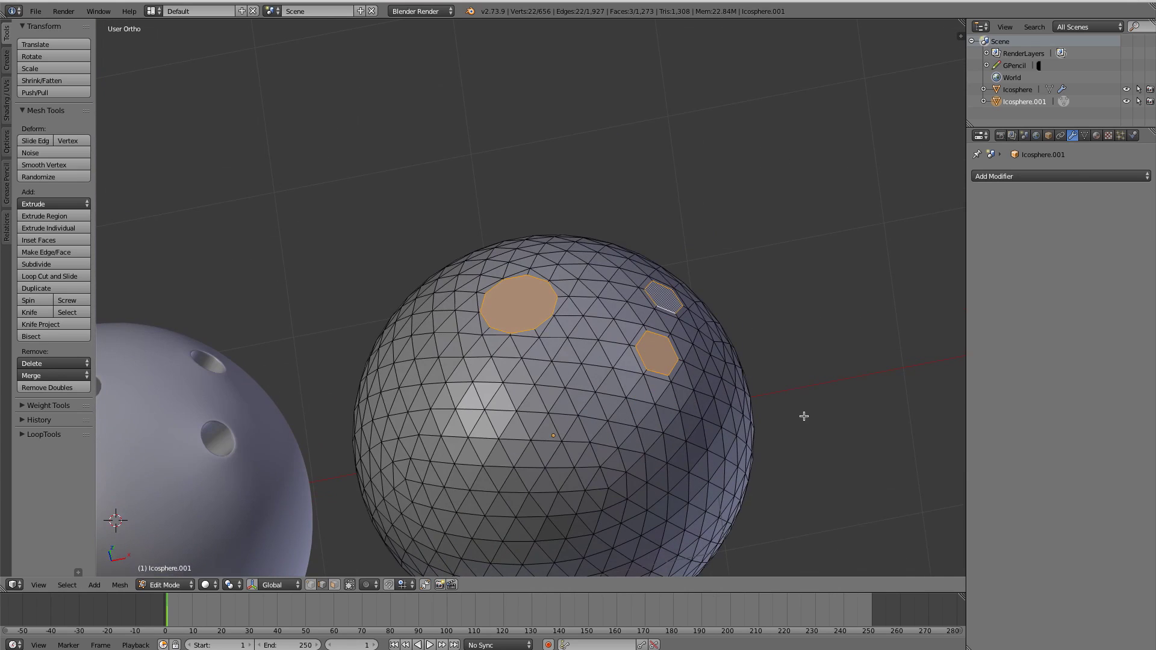
pyautogui.press('a')
# Scale down the circular face at the sphere's pole and move it along Z to sit at the sphere's surface
pyautogui.keyDown('alt'); pyautogui.rightClick(529, 331); pyautogui.keyUp('alt')
pyautogui.press('s')
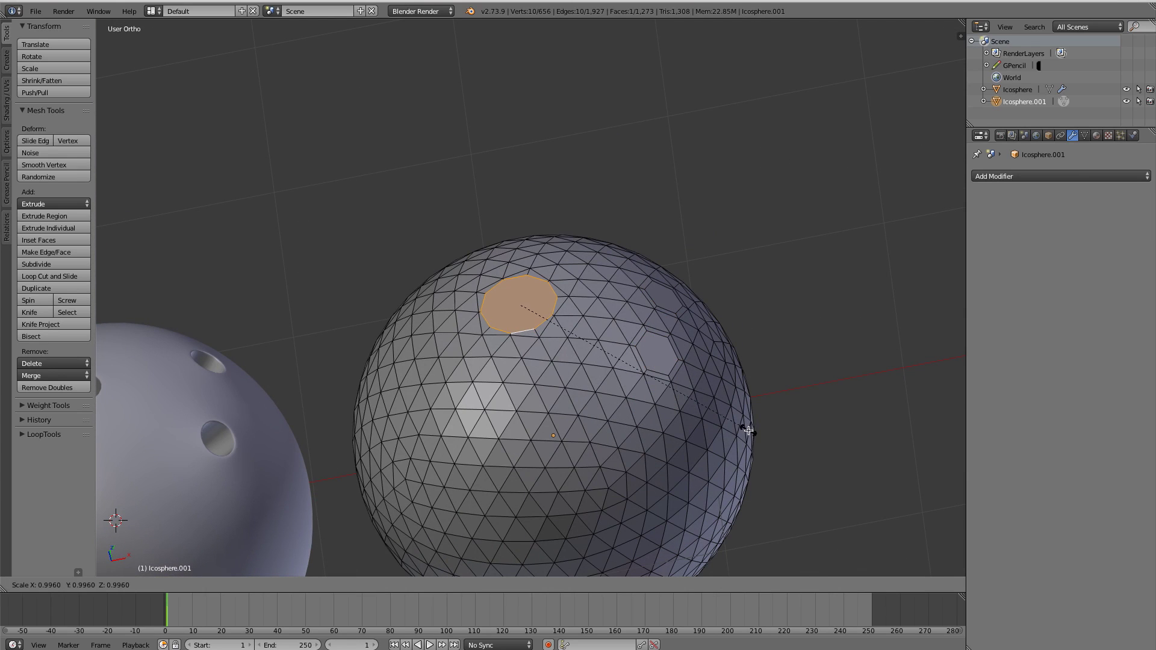
pyautogui.click(707, 384)
pyautogui.press('KP_1')
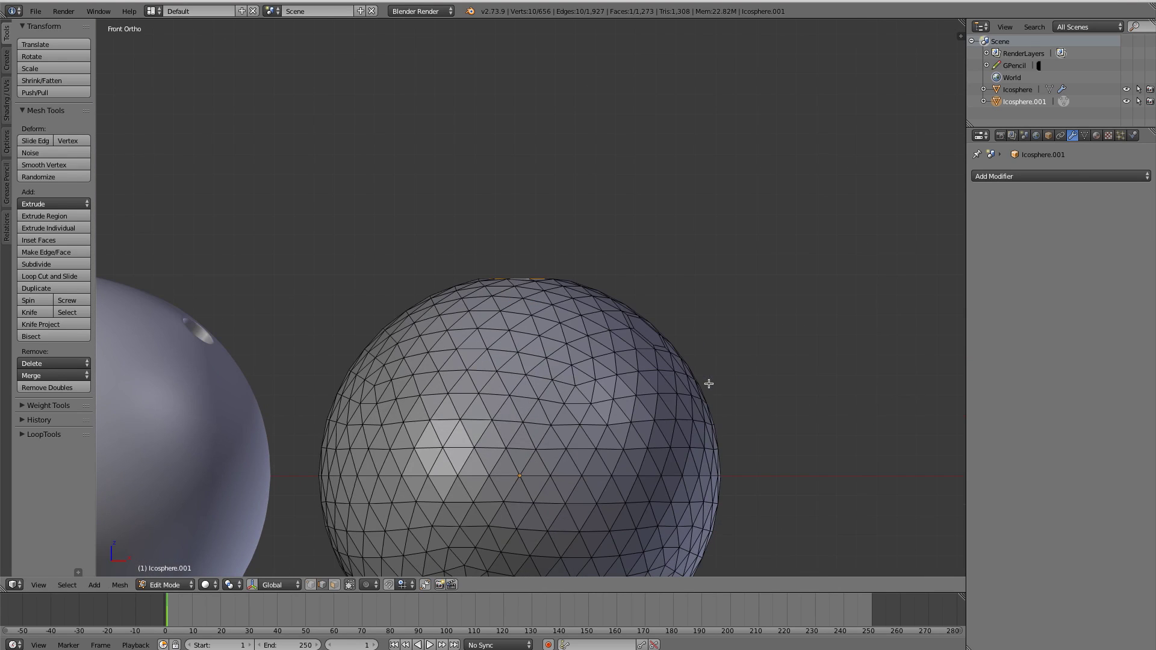
pyautogui.moveTo(591, 308); pyautogui.dragTo(591, 333, button='middle')
pyautogui.press('g')
pyautogui.press('z')
pyautogui.click(594, 315)
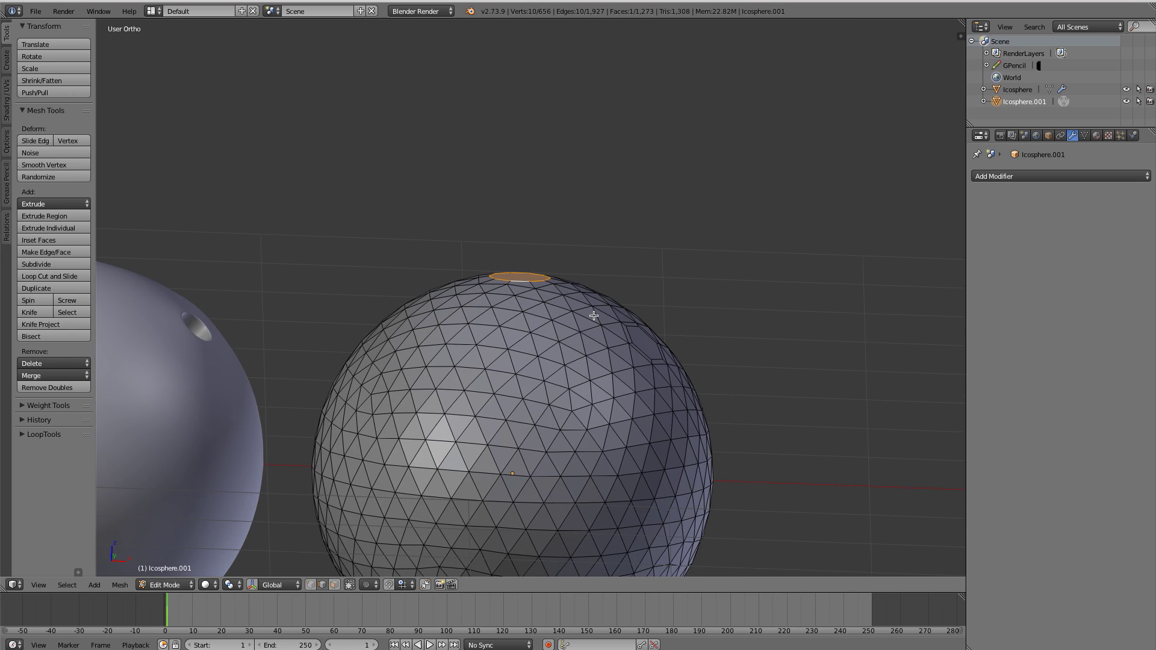
# Add the two hexagons to the circular face selection and inset all three with zero thickness and a depth of about -0.18
pyautogui.press('KP_7')
pyautogui.keyDown('shift'); pyautogui.click(658, 275); pyautogui.keyUp('shift')
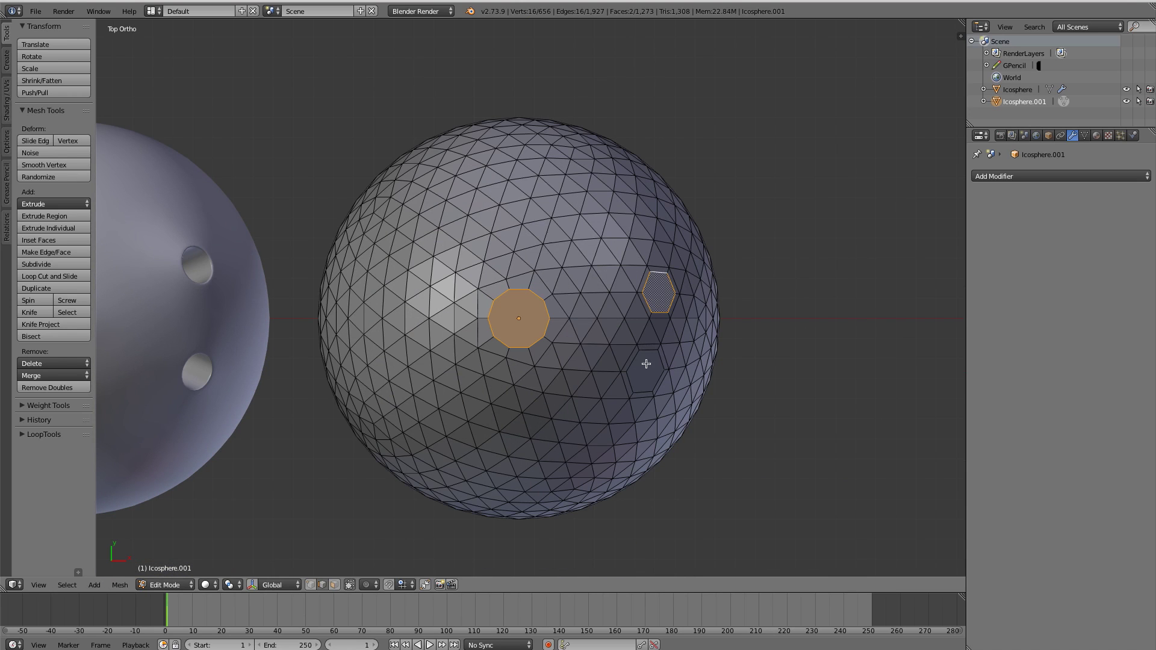
pyautogui.keyDown('shift'); pyautogui.click(646, 364); pyautogui.keyUp('shift')
pyautogui.press('i')
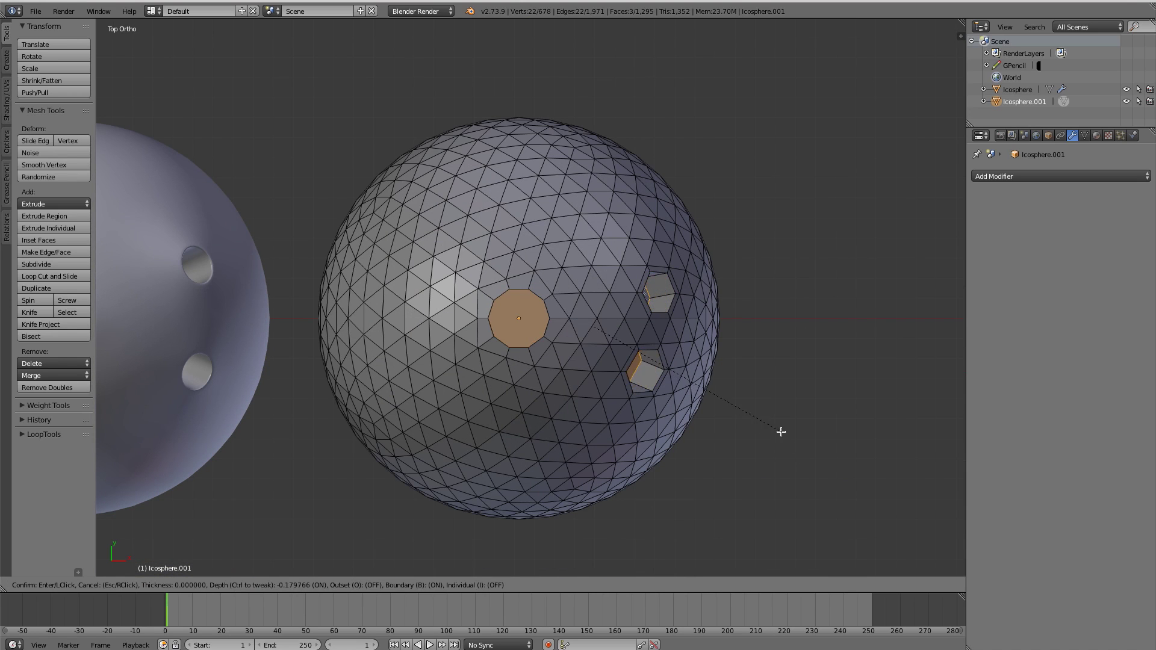
pyautogui.click(773, 416)
# Return to Object Mode and add a Subdivision Surface modifier to the sphere with 2 view subdivisions
pyautogui.moveTo(487, 306); pyautogui.dragTo(470, 228, button='middle')
pyautogui.press('Tab')
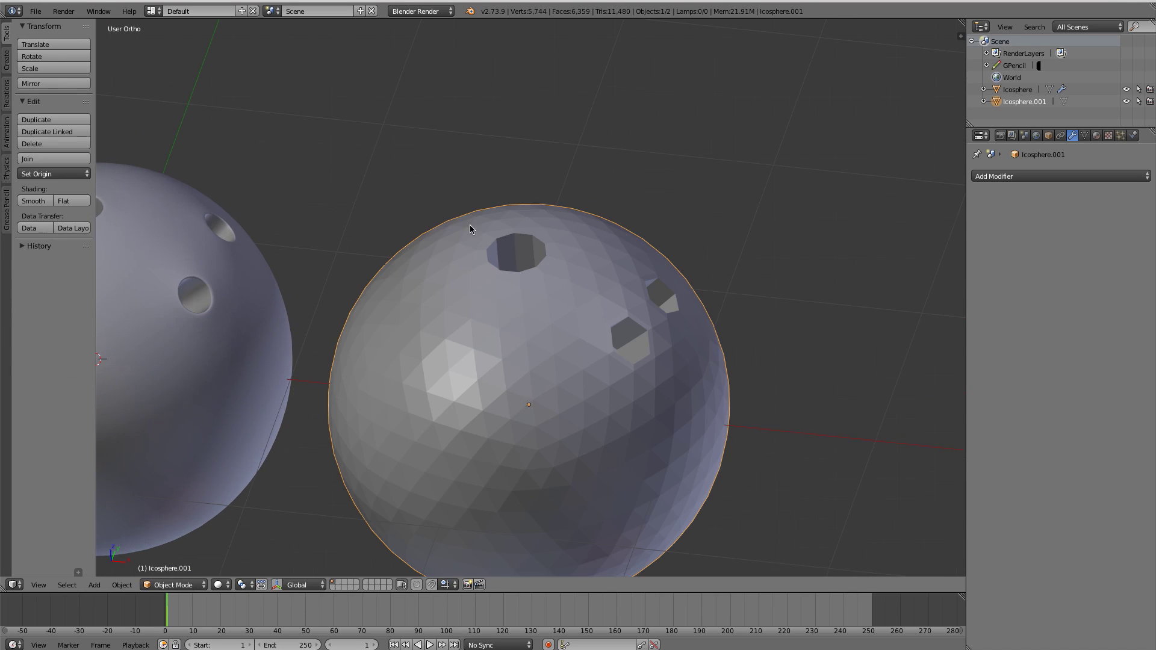
pyautogui.click(1010, 177)
pyautogui.click(921, 374)
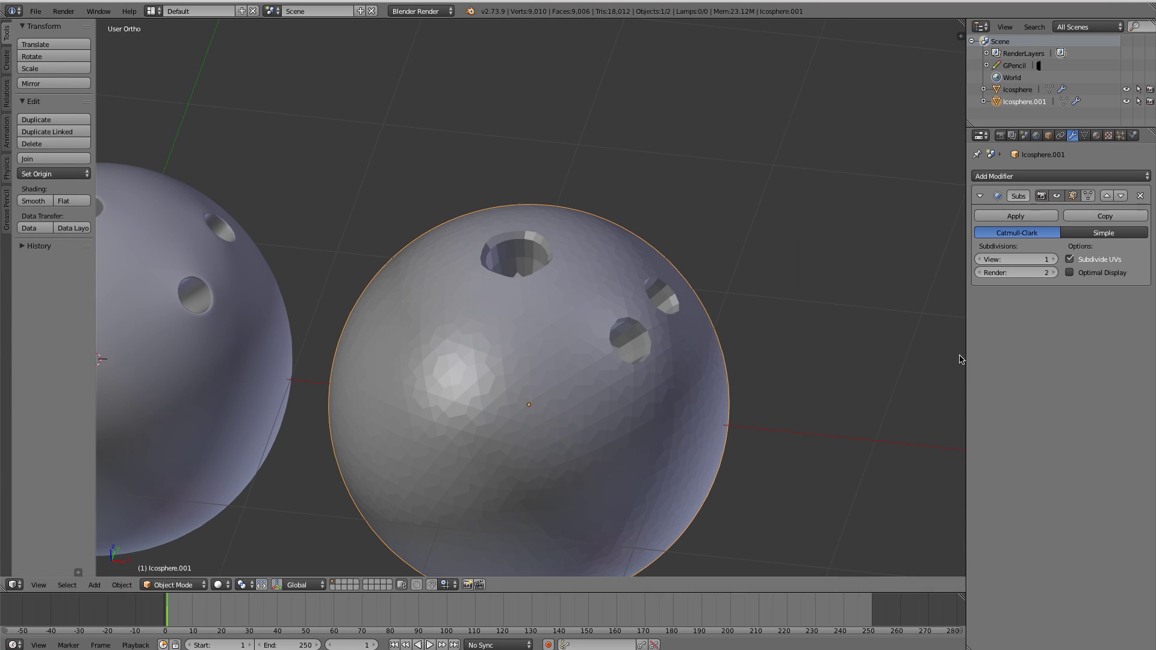
pyautogui.click(1052, 260)
# Add an edge loop on the surface around the large hole, slid with Even and Flipped on at a factor of about -0.39
pyautogui.press('Tab')
pyautogui.scroll(4, 595, 231)
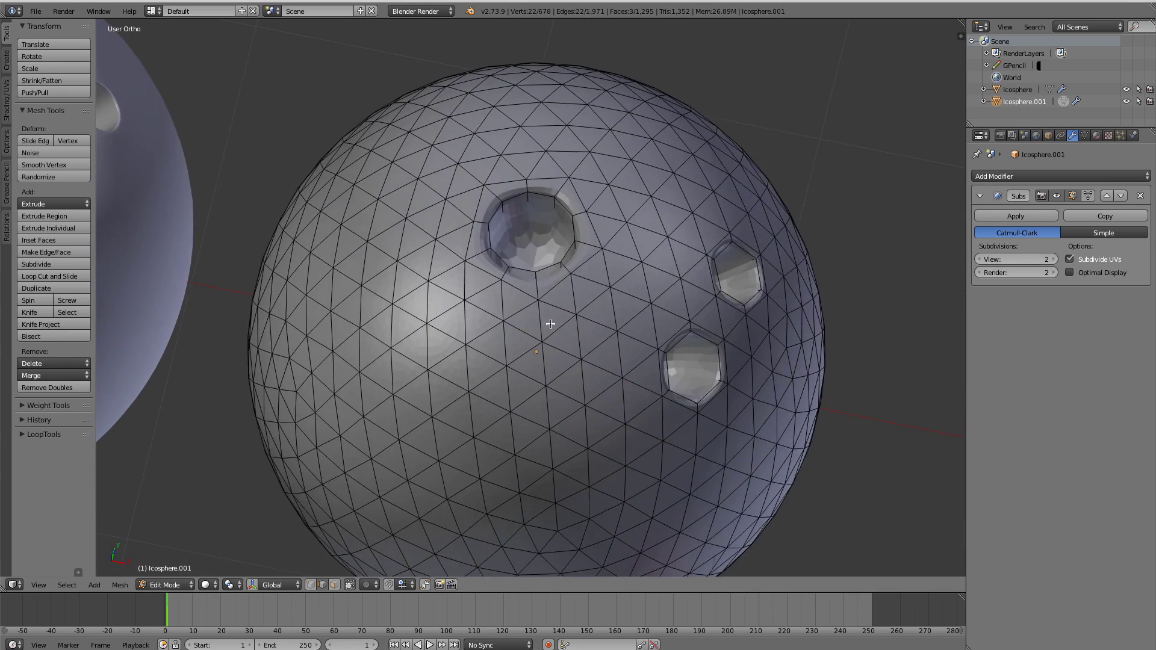
pyautogui.scroll(-1, 595, 231)
pyautogui.scroll(1, 595, 231)
pyautogui.keyDown('alt'); pyautogui.rightClick(602, 212); pyautogui.keyUp('alt')
pyautogui.scroll(4, 602, 212)
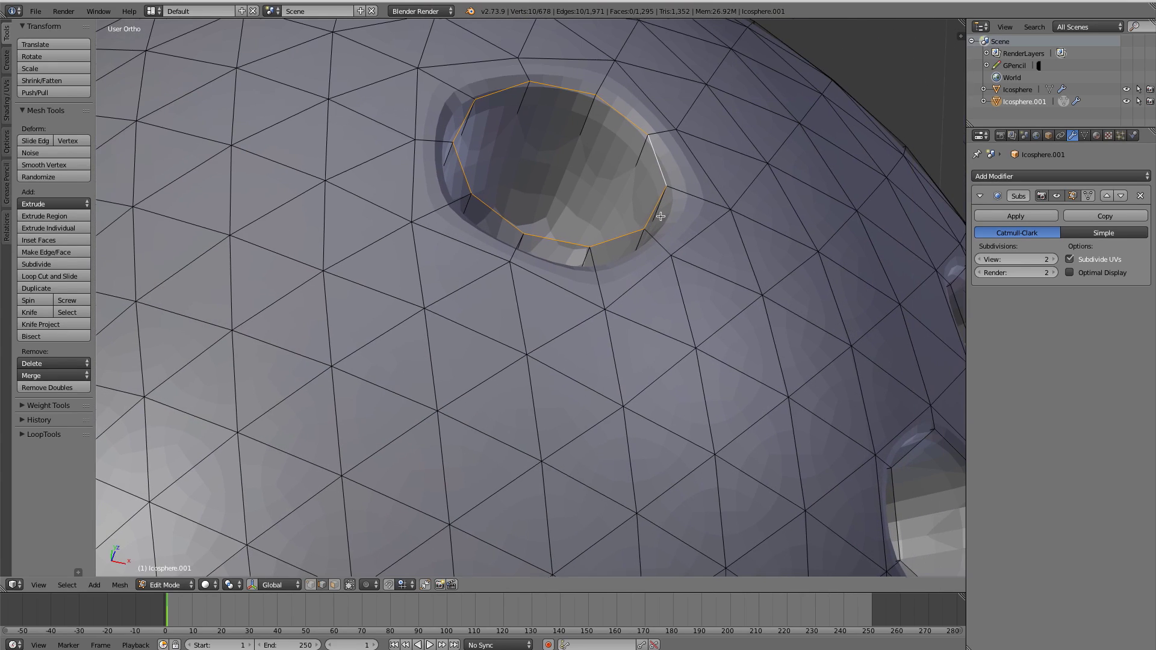
pyautogui.hotkey('ctrl', 'r')
pyautogui.click(686, 192)
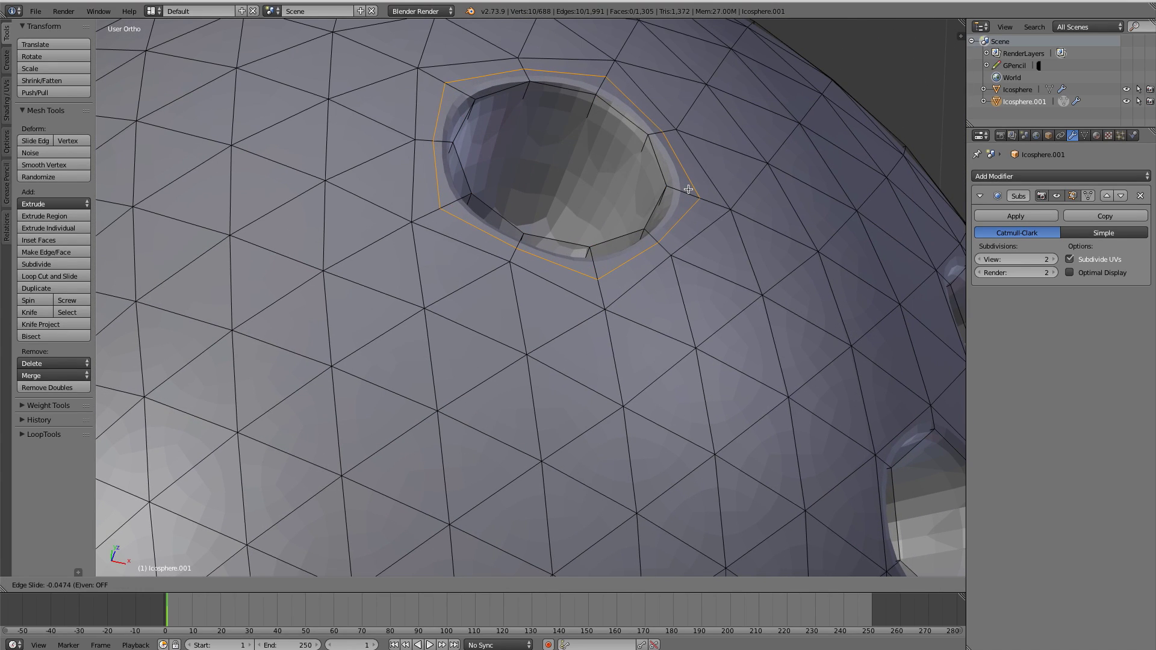
pyautogui.press('e')
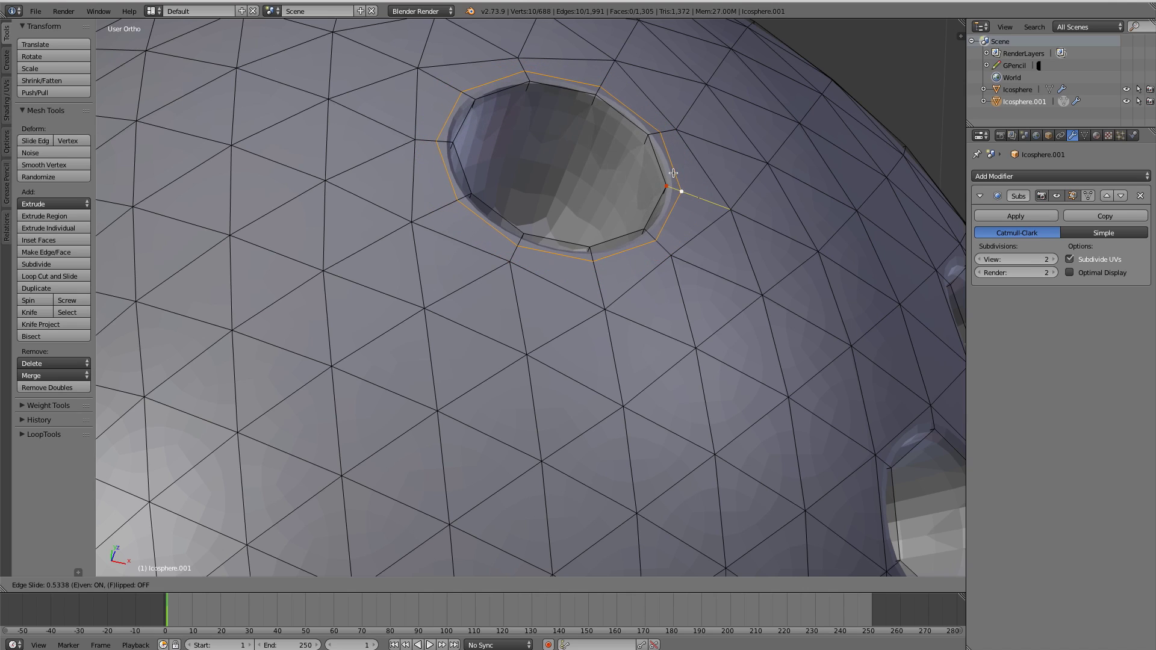
pyautogui.press('f')
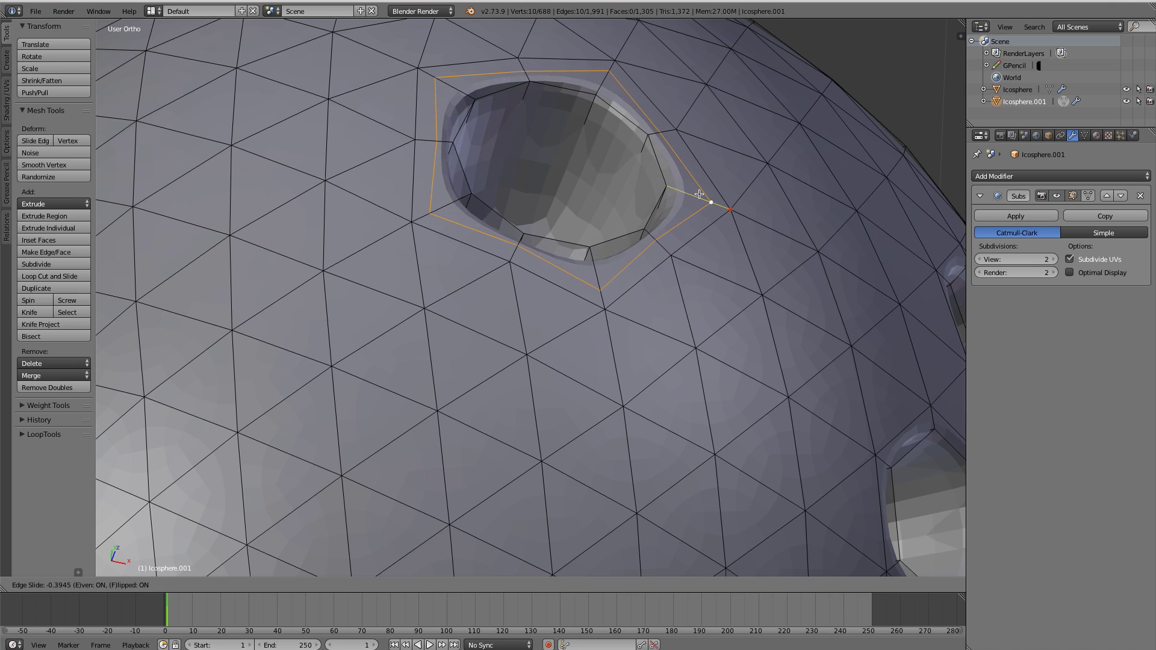
pyautogui.click(701, 194)
# Clear the selection and cut an edge loop around the inside wall of the large hole
pyautogui.press('a')
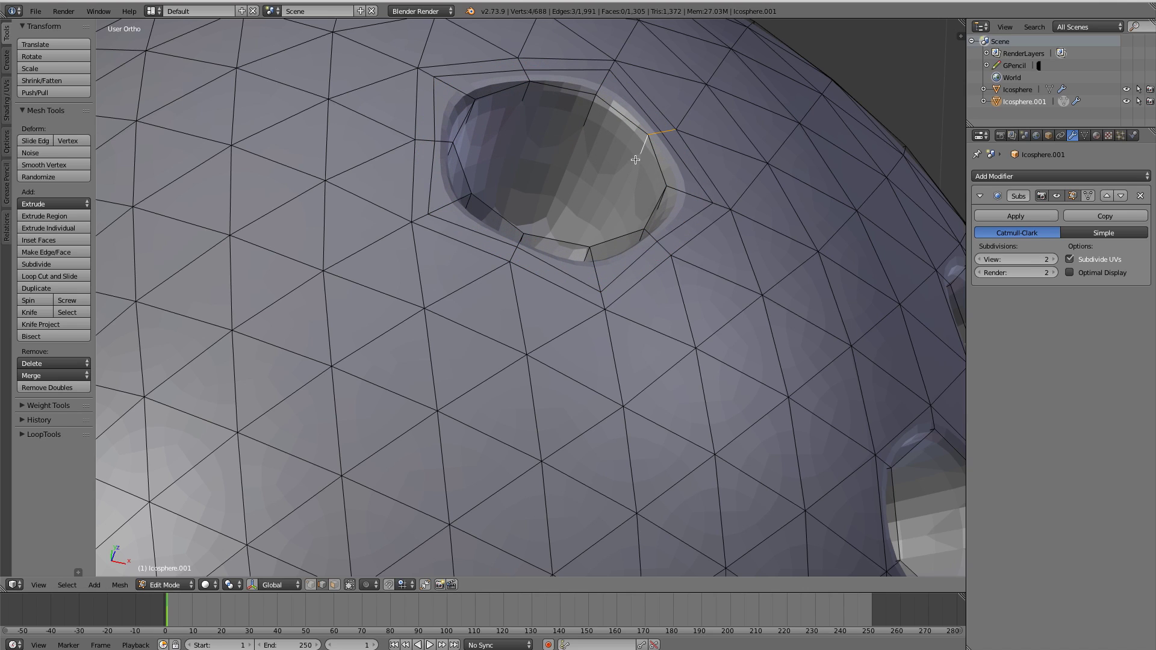
pyautogui.hotkey('ctrl', 'r')
pyautogui.click(635, 160)
pyautogui.click(652, 115)
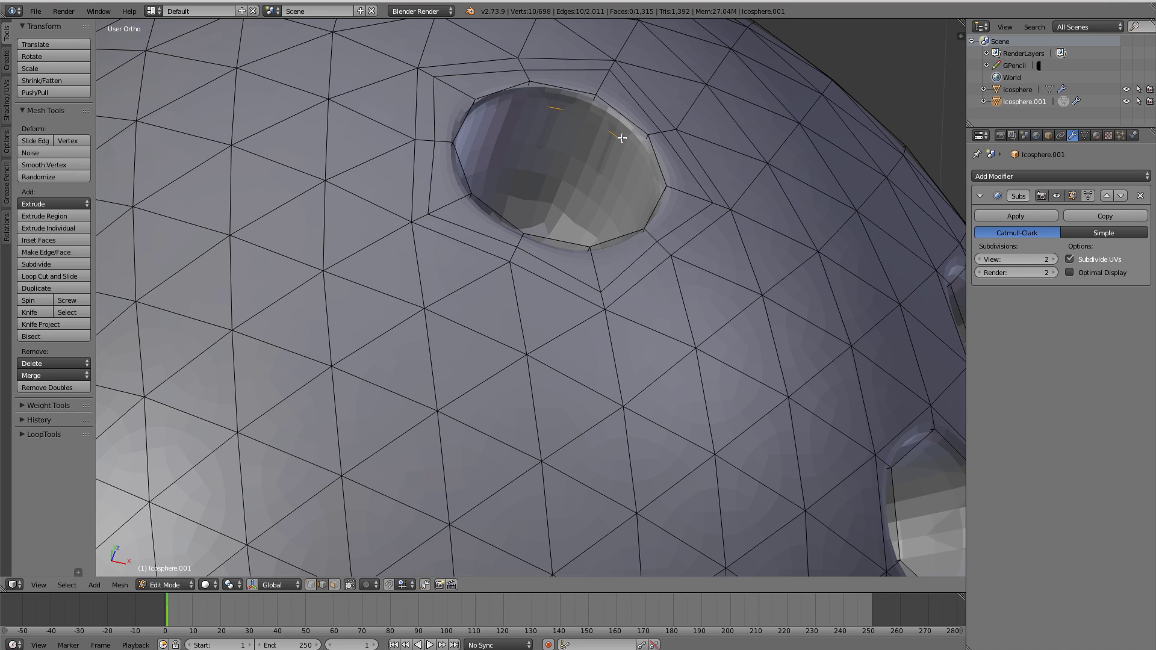
# Bevel the large hole's rim edge loop with one segment and an offset of about 0.011
pyautogui.press('Tab')
pyautogui.press('Tab')
pyautogui.hotkey('ctrl', 'b')
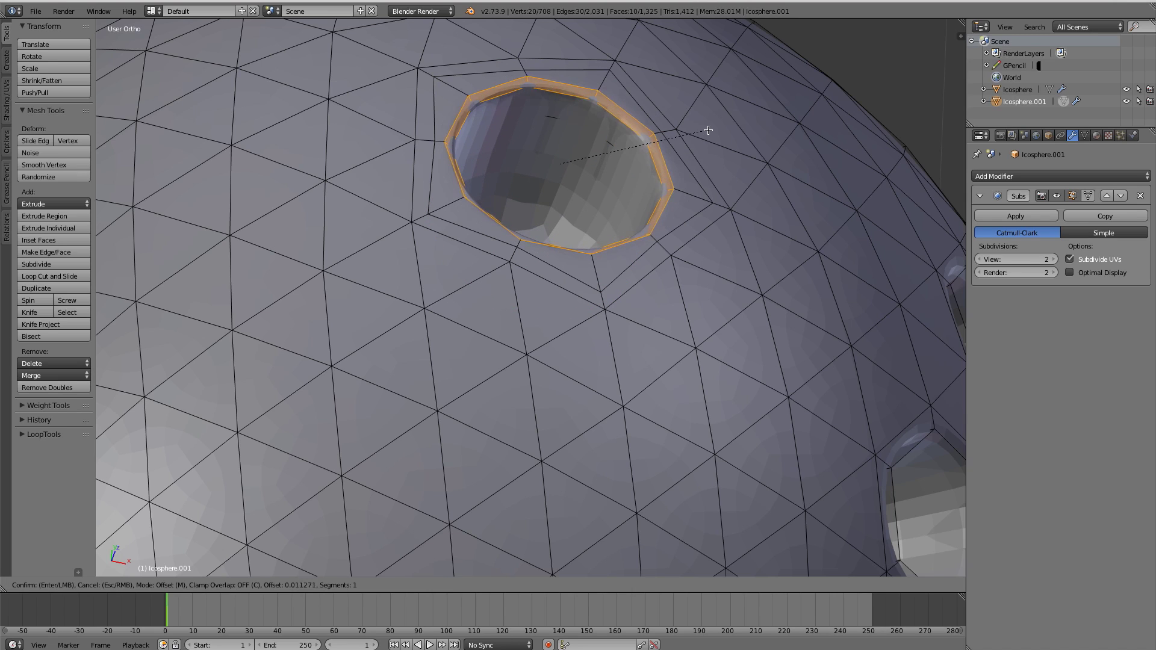
pyautogui.click(715, 131)
# Crease the inner and outer edge loops of the large hole's beveled rim and return to Object Mode
pyautogui.keyDown('alt'); pyautogui.rightClick(620, 124); pyautogui.keyUp('alt')
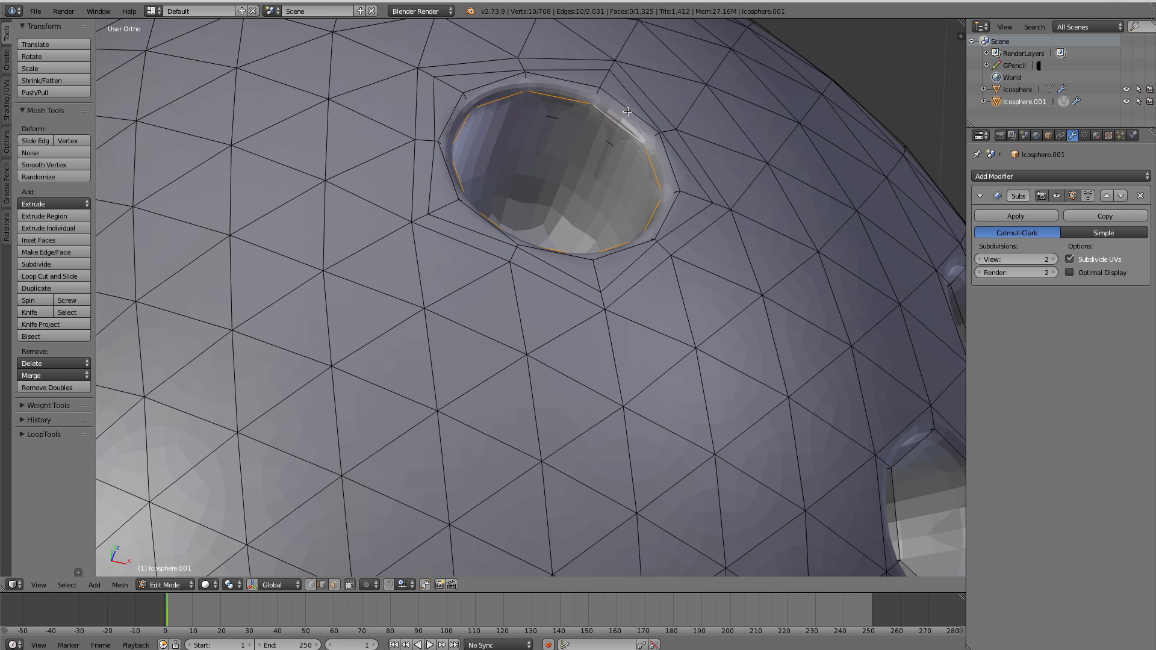
pyautogui.keyDown('alt'); pyautogui.keyDown('shift'); pyautogui.rightClick(629, 108); pyautogui.keyUp('shift'); pyautogui.keyUp('alt')
pyautogui.hotkey('shift', 'e')
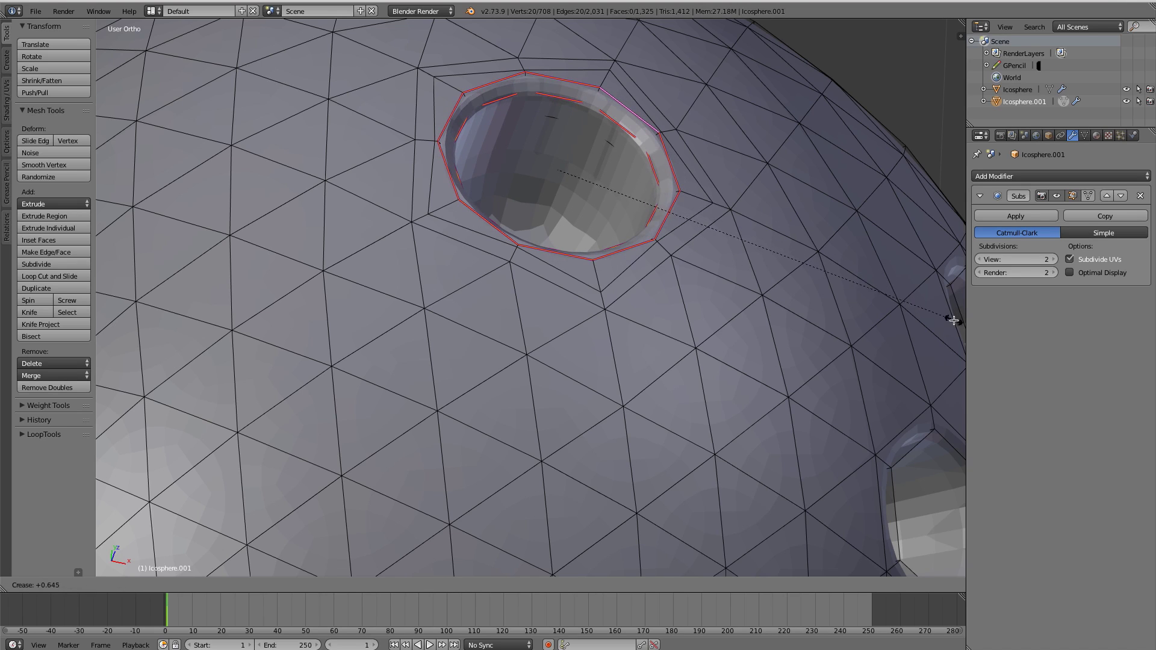
pyautogui.click(106, 327)
pyautogui.press('Tab')
# Delete the earlier ico sphere with the finished holes, keeping the finer one
pyautogui.scroll(-6, 627, 311)
pyautogui.moveTo(642, 171); pyautogui.dragTo(531, 281, button='middle')
pyautogui.scroll(-6, 532, 281)
pyautogui.moveTo(476, 445); pyautogui.dragTo(494, 261, button='middle')
pyautogui.scroll(3, 494, 260)
pyautogui.keyDown('shift'); pyautogui.moveTo(492, 339); pyautogui.dragTo(611, 286, button='middle'); pyautogui.keyUp('shift')
pyautogui.moveTo(362, 288); pyautogui.dragTo(348, 297, button='middle')
pyautogui.rightClick(334, 292)
pyautogui.press('x')
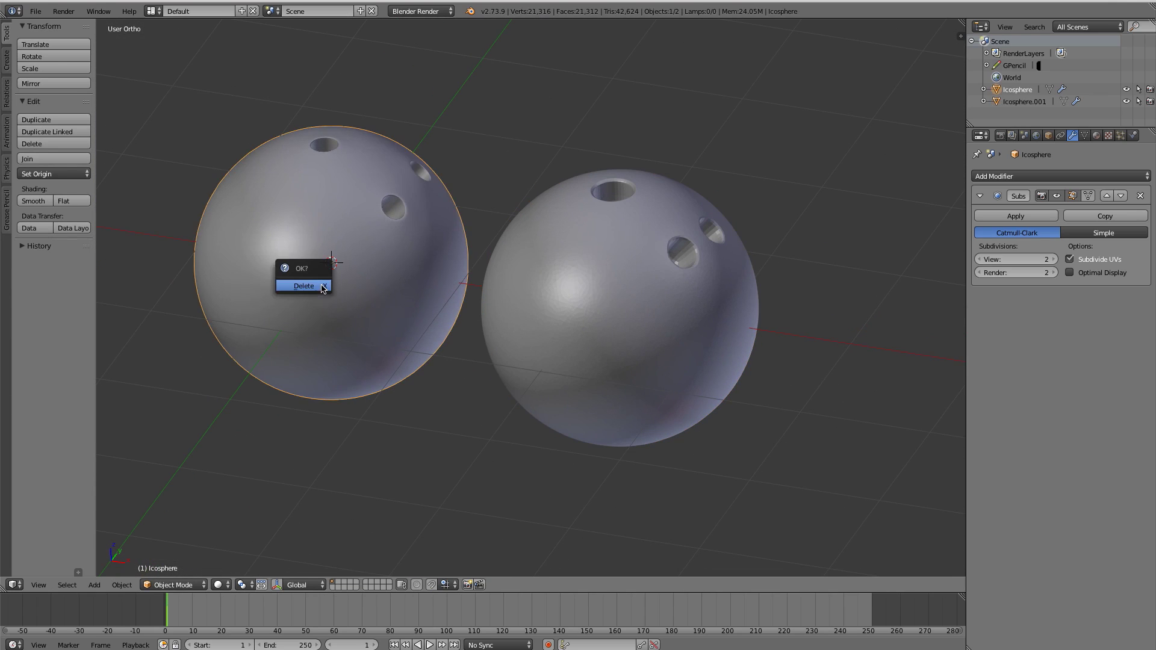
pyautogui.click(323, 287)
# Select the remaining ico sphere and apply smooth shading to it
pyautogui.rightClick(662, 254)
pyautogui.moveTo(753, 299); pyautogui.dragTo(433, 342, button='middle')
pyautogui.scroll(2, 658, 214)
pyautogui.press('Tab')
pyautogui.scroll(1, 625, 319)
pyautogui.press('a')
pyautogui.press('Tab')
pyautogui.scroll(-3, 607, 302)
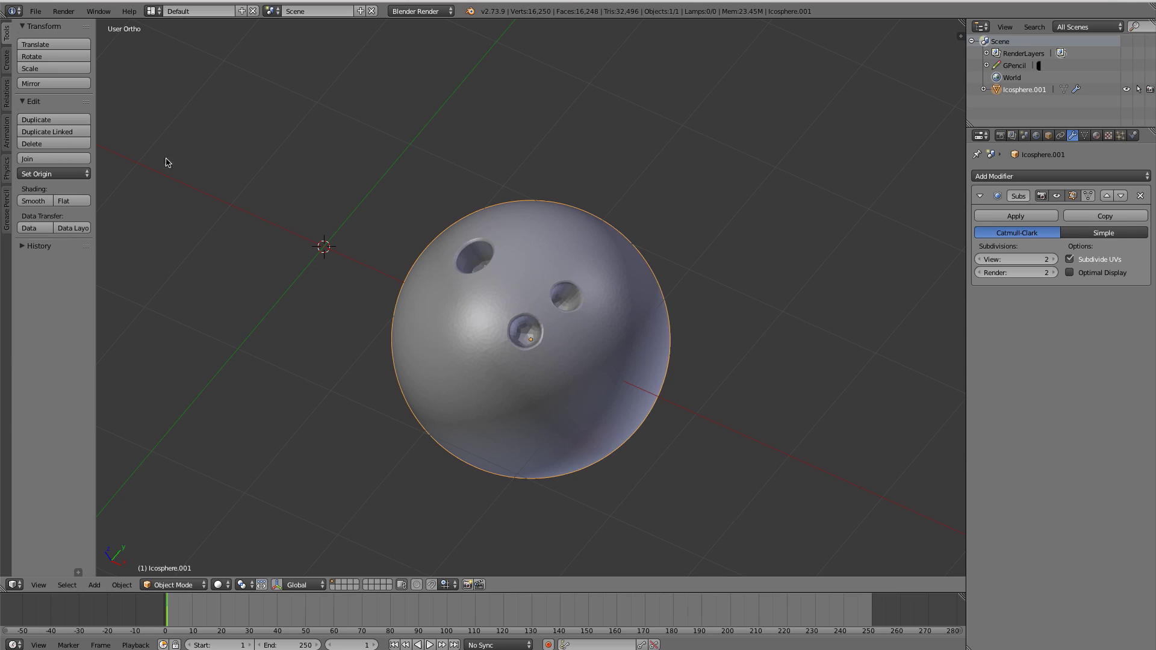
pyautogui.click(34, 202)
# Select the rim edge loops of both hexagonal holes in Edit Mode and bevel them with an offset of about 0.016
pyautogui.press('Tab')
pyautogui.scroll(5, 663, 358)
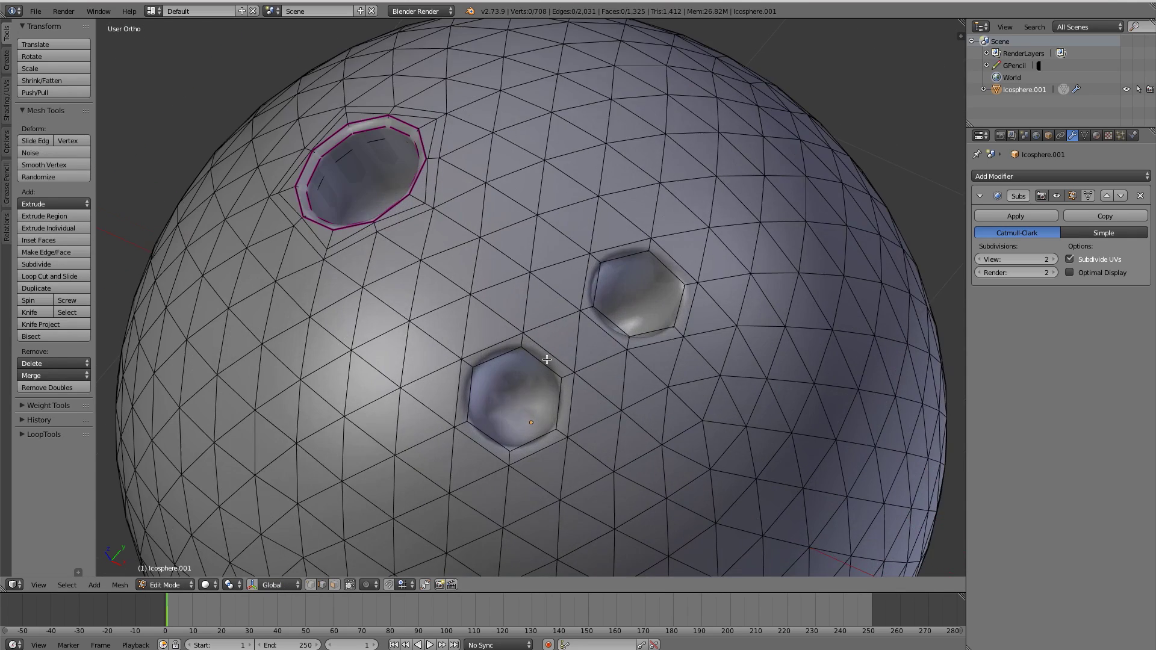
pyautogui.moveTo(548, 359); pyautogui.dragTo(628, 155, button='middle')
pyautogui.press('a')
pyautogui.keyDown('alt'); pyautogui.rightClick(606, 149); pyautogui.keyUp('alt')
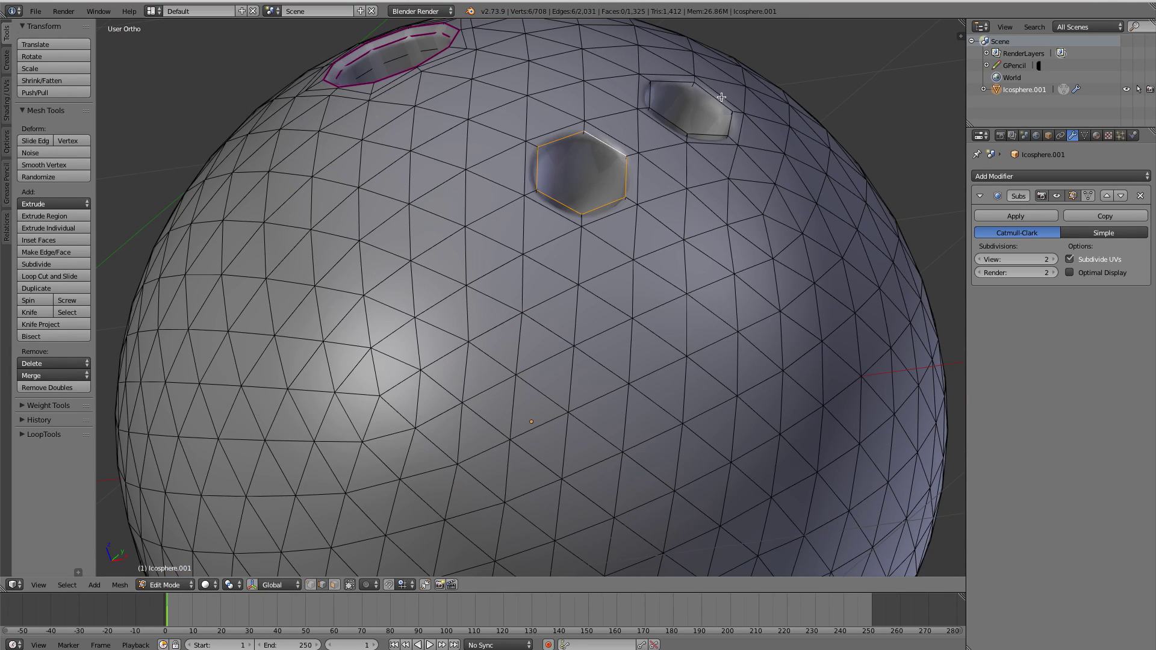
pyautogui.keyDown('alt'); pyautogui.keyDown('shift'); pyautogui.rightClick(672, 123); pyautogui.keyUp('shift'); pyautogui.keyUp('alt')
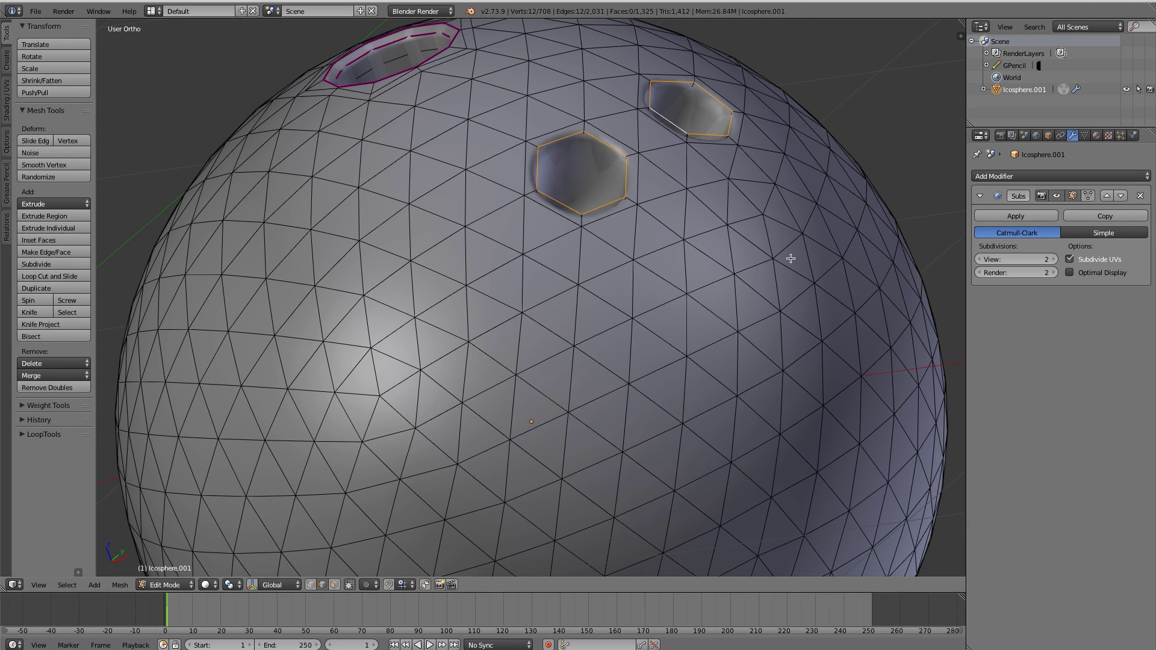
pyautogui.press('i')
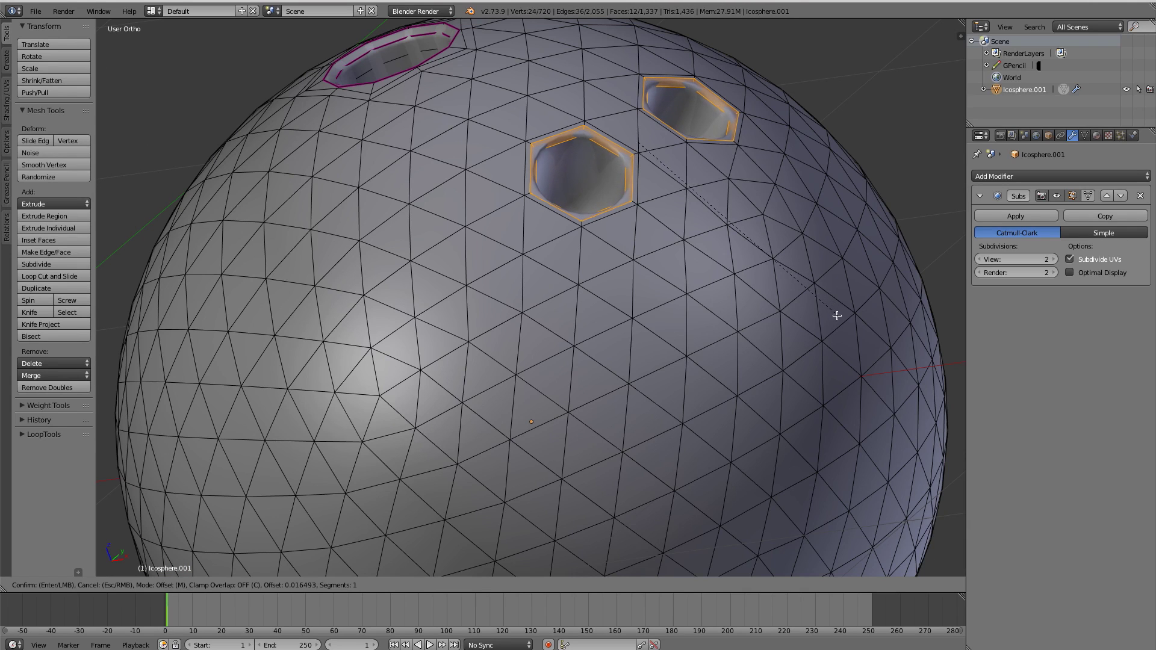
pyautogui.click(841, 327)
# Crease the inner and outer edge loops of both small holes' beveled rims and return to Object Mode
pyautogui.keyDown('alt'); pyautogui.rightClick(710, 106); pyautogui.keyUp('alt')
pyautogui.keyDown('alt'); pyautogui.keyDown('shift'); pyautogui.rightClick(715, 96); pyautogui.keyUp('shift'); pyautogui.keyUp('alt')
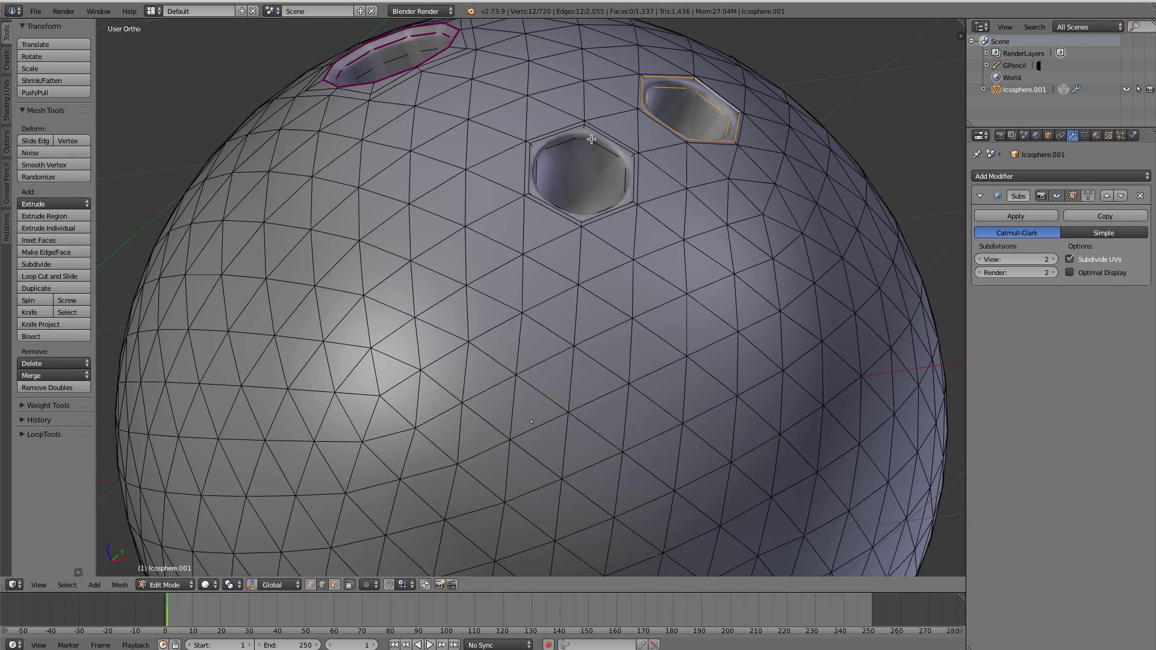
pyautogui.keyDown('alt'); pyautogui.keyDown('shift'); pyautogui.rightClick(597, 144); pyautogui.keyUp('shift'); pyautogui.keyUp('alt')
pyautogui.hotkey('shift', 'e')
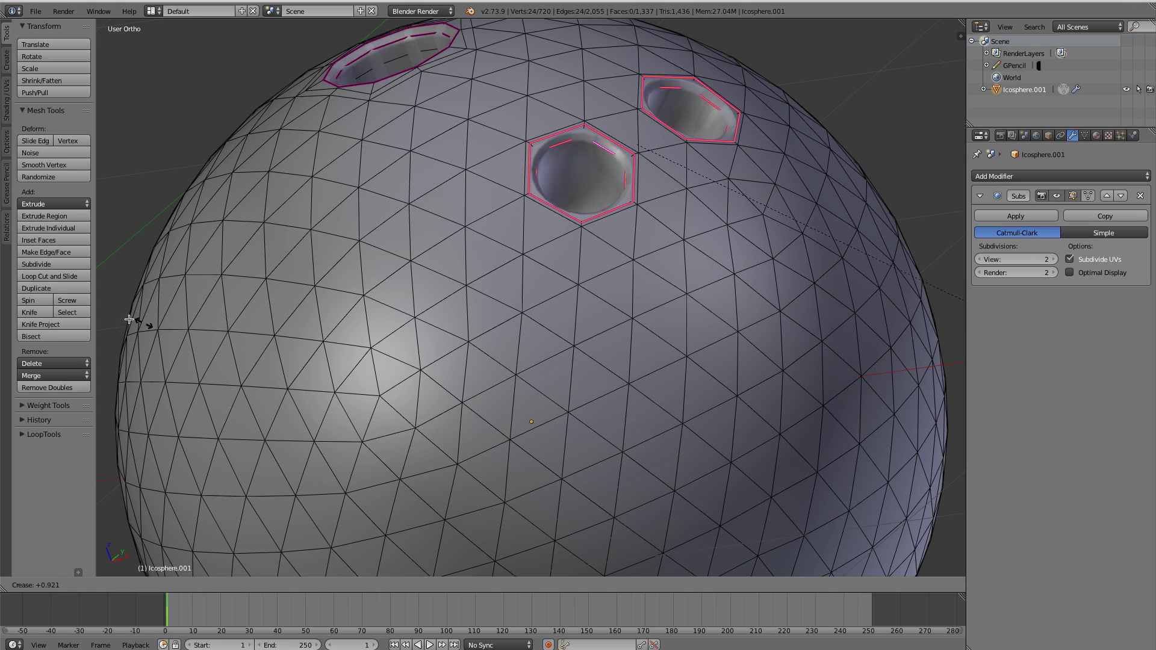
pyautogui.click(330, 330)
pyautogui.press('Tab')
# Examine the smoothed ball and its three holes from several distances and angles
pyautogui.scroll(-3, 677, 243)
pyautogui.scroll(-2, 676, 243)
pyautogui.moveTo(468, 296); pyautogui.dragTo(485, 268, button='middle')
pyautogui.scroll(-5, 500, 343)
pyautogui.scroll(5, 485, 268)
pyautogui.moveTo(587, 344); pyautogui.dragTo(603, 369, button='middle')
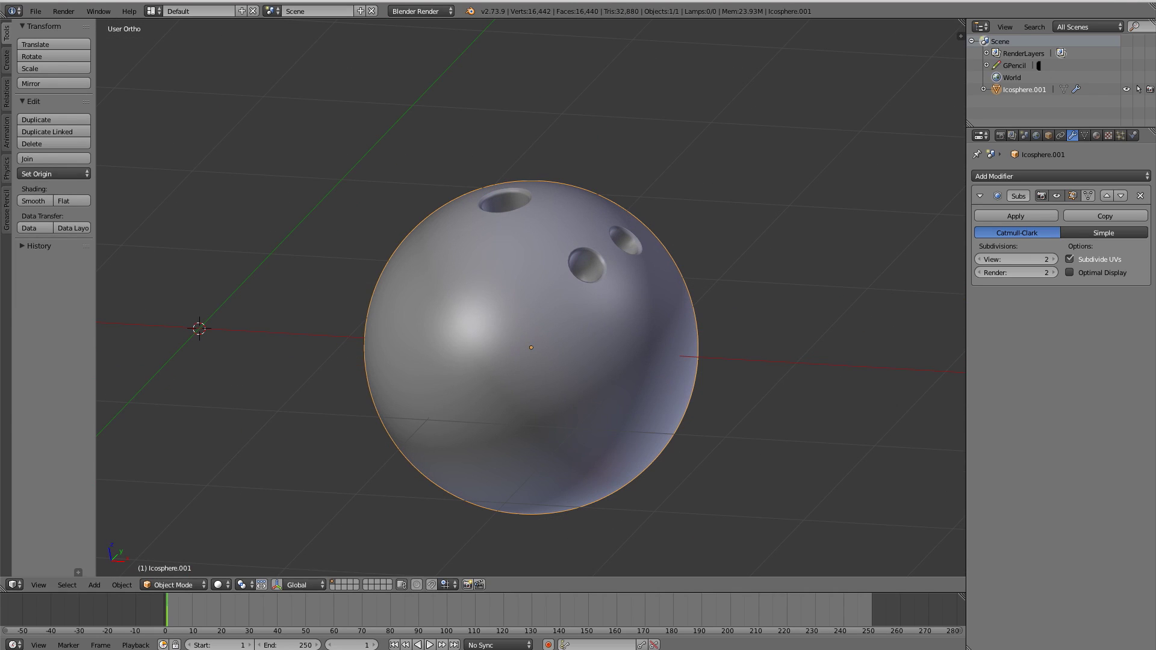